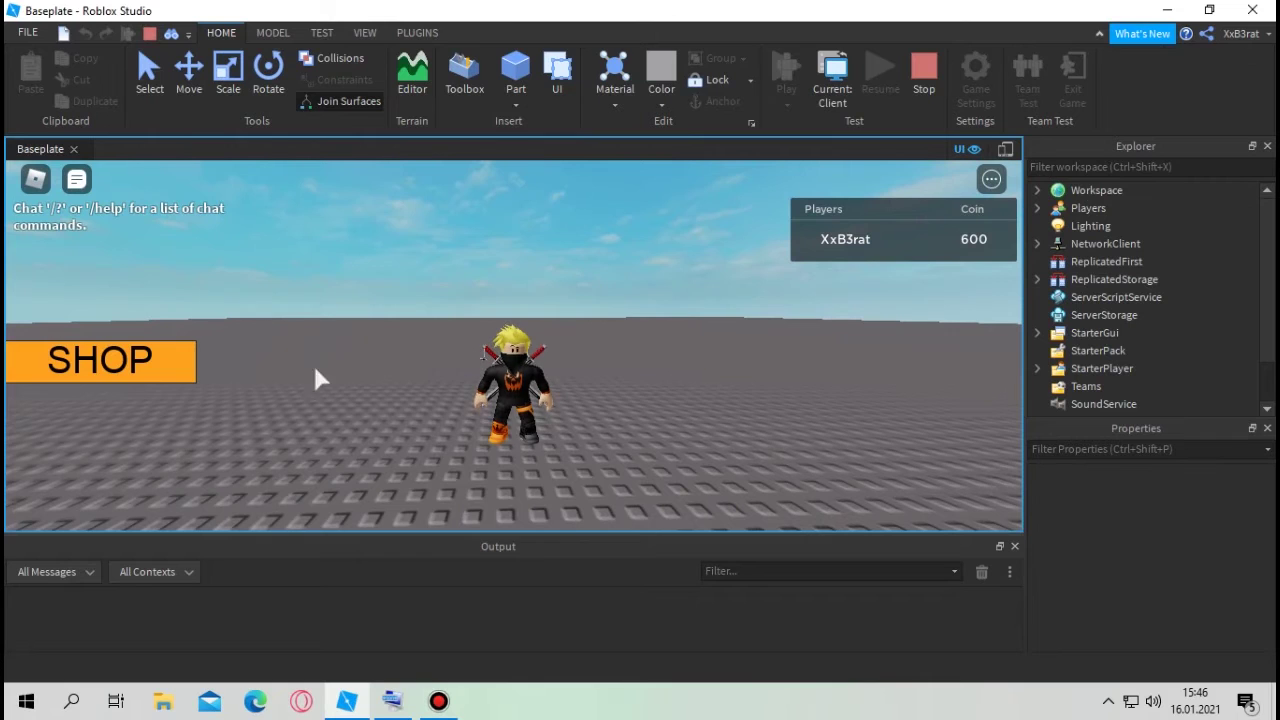
- Test the running game's shop by opening it and buying the 200 Coin sword repeatedly until beyond the available coins
left_click(180, 373)
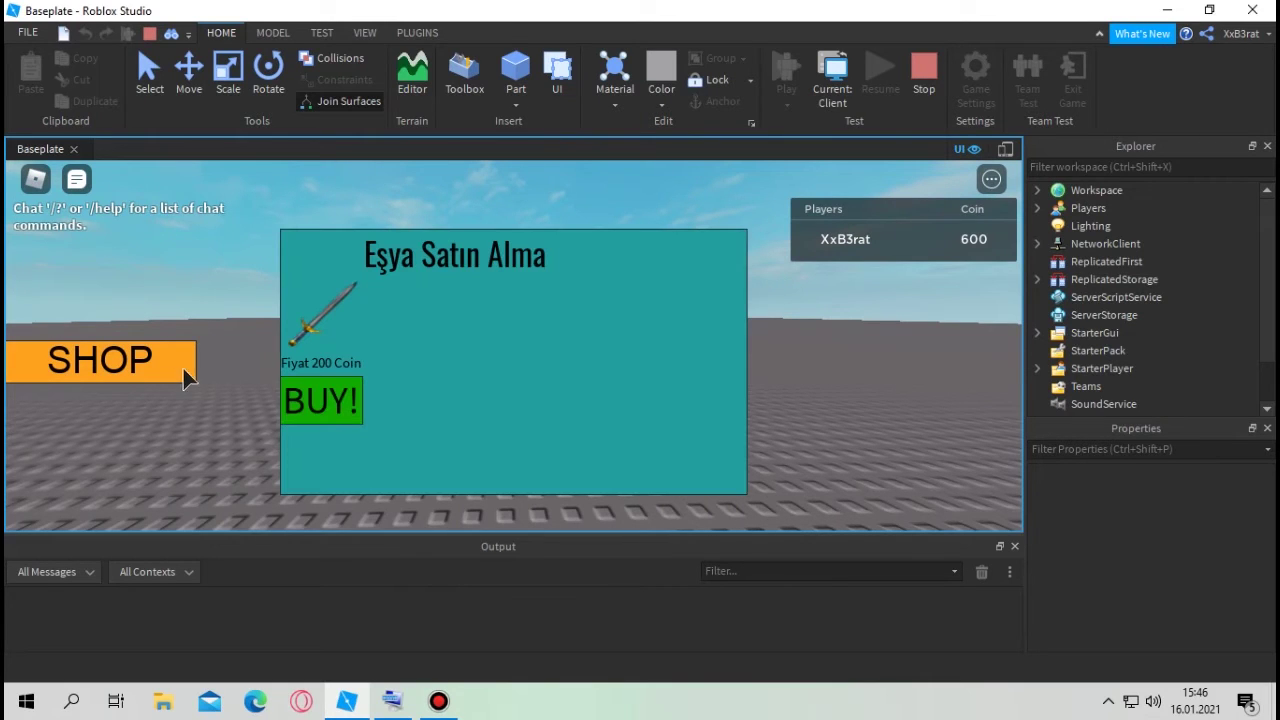
left_click(318, 410)
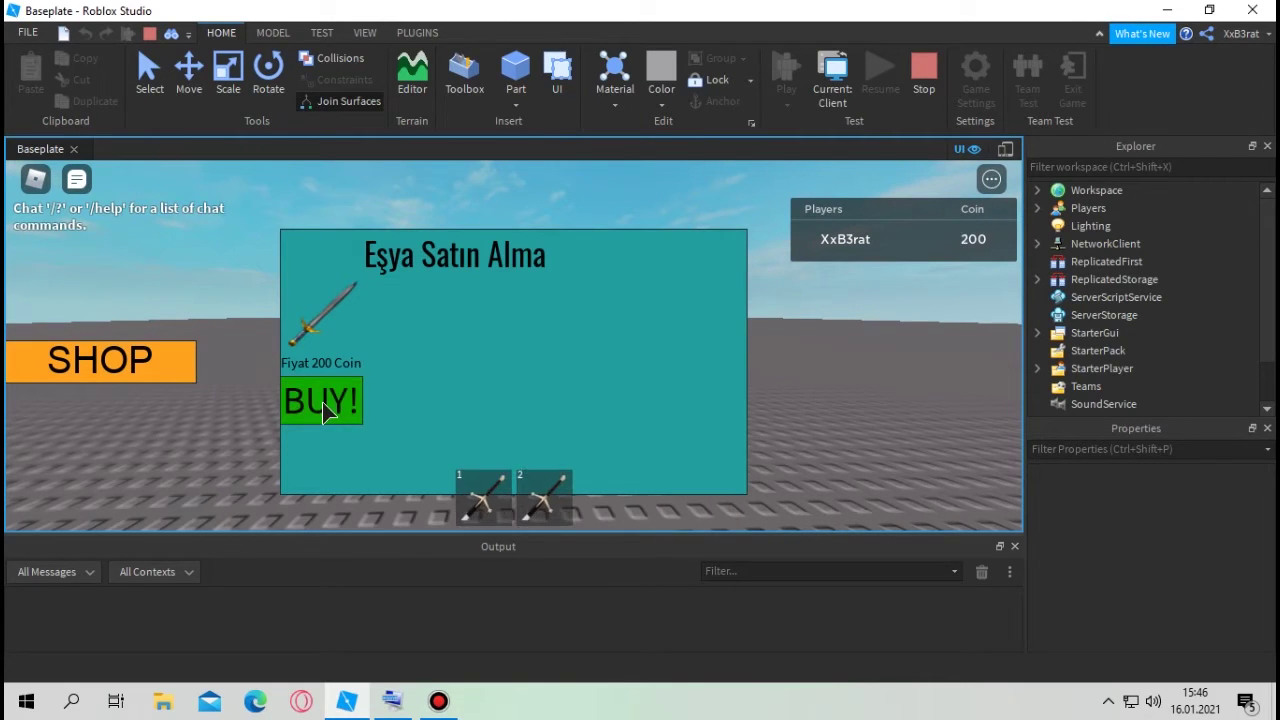
left_click(327, 412)
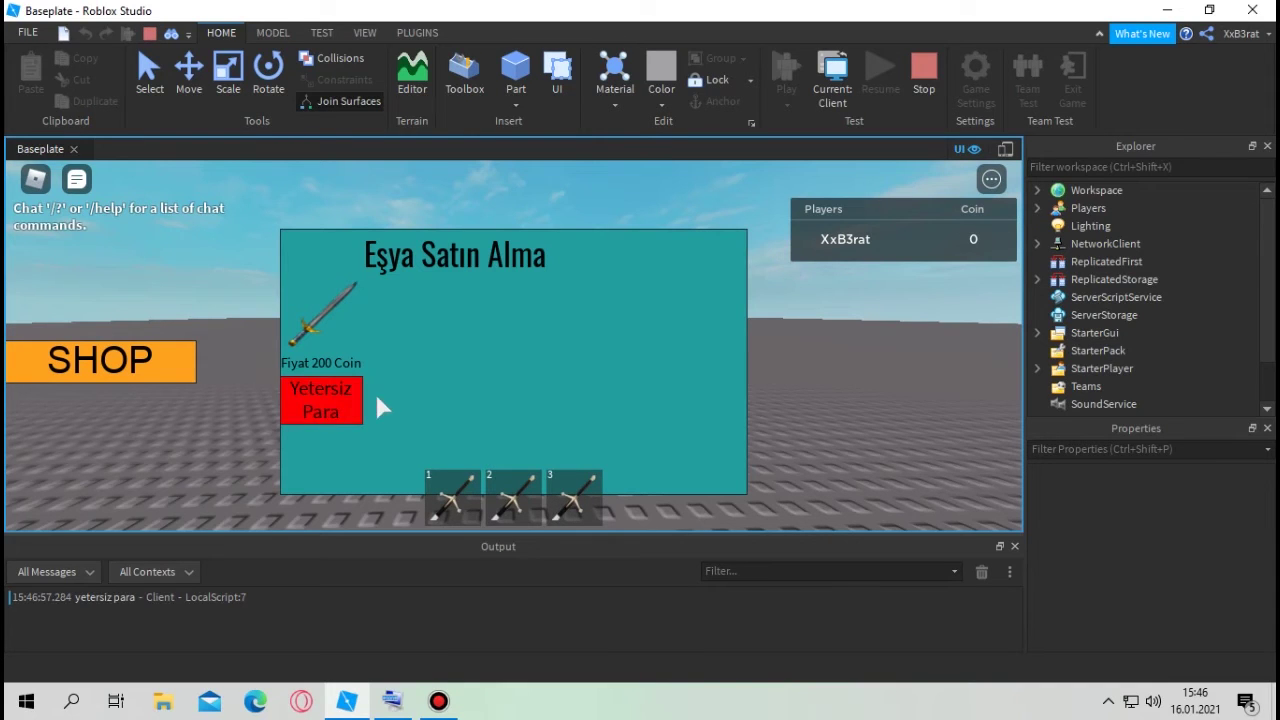
left_click(360, 408)
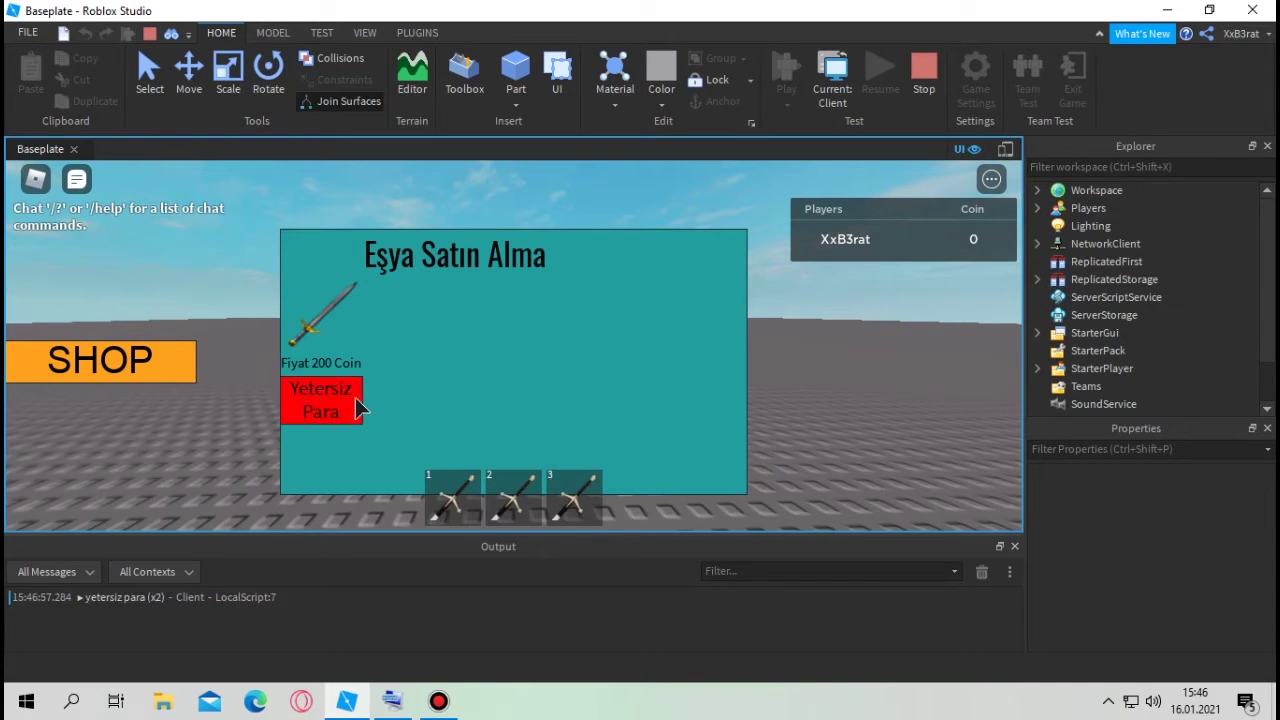
left_click(356, 408)
left_click(357, 407)
left_click(358, 407)
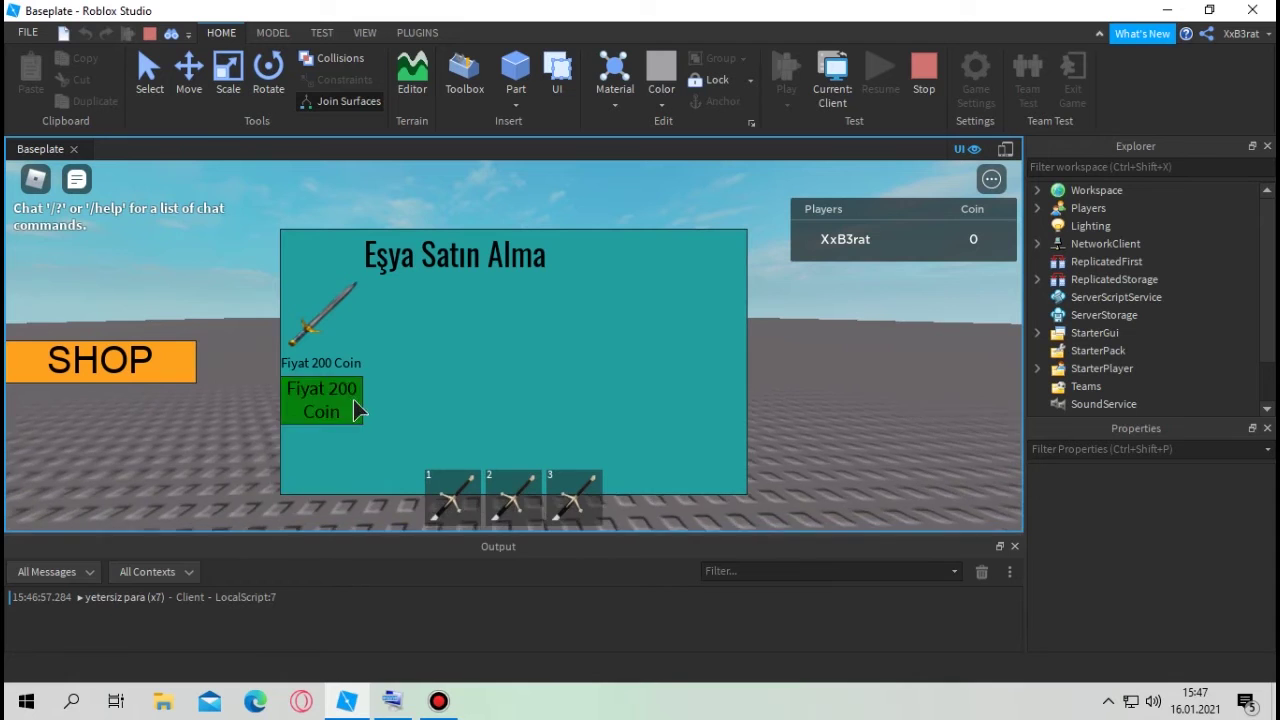
left_click(357, 408)
left_click(357, 408)
left_click(357, 408)
left_click(357, 408)
left_click(357, 408)
left_click(357, 408)
left_click(357, 408)
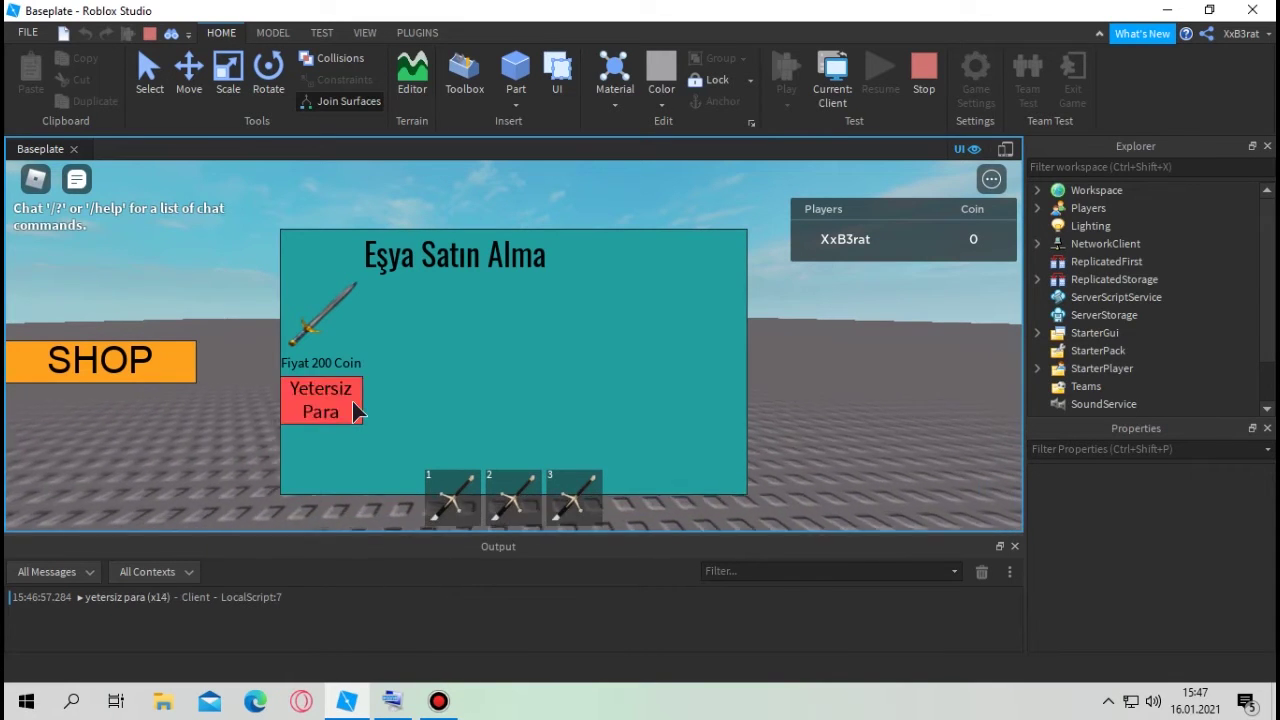
- Close the shop, equip the sword in slot 1 and test swinging it while walking the character around
left_click(186, 368)
key("d")
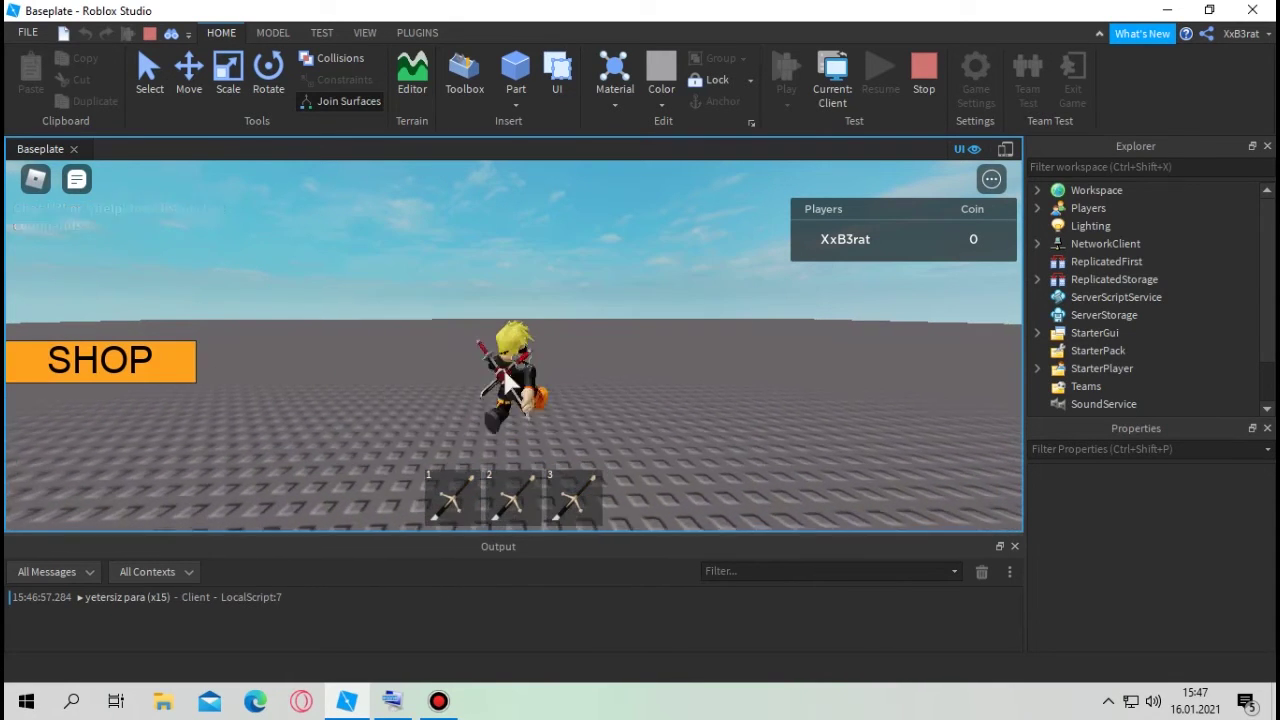
key("1")
key("d")
left_click(504, 373)
right_click_drag(504, 373, 503, 374)
left_click(504, 373)
left_click(504, 373)
key("s")
left_click(476, 374)
key("a")
key("w")
key("d")
left_click(483, 374)
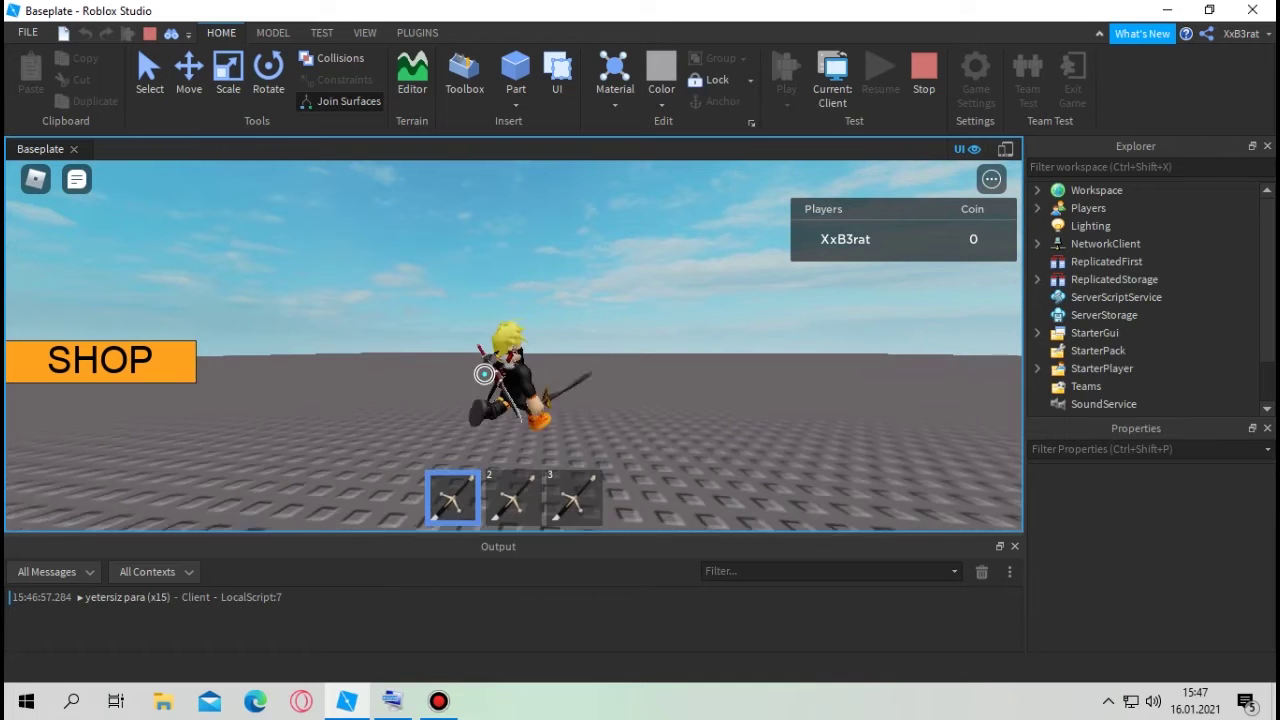
key("s")
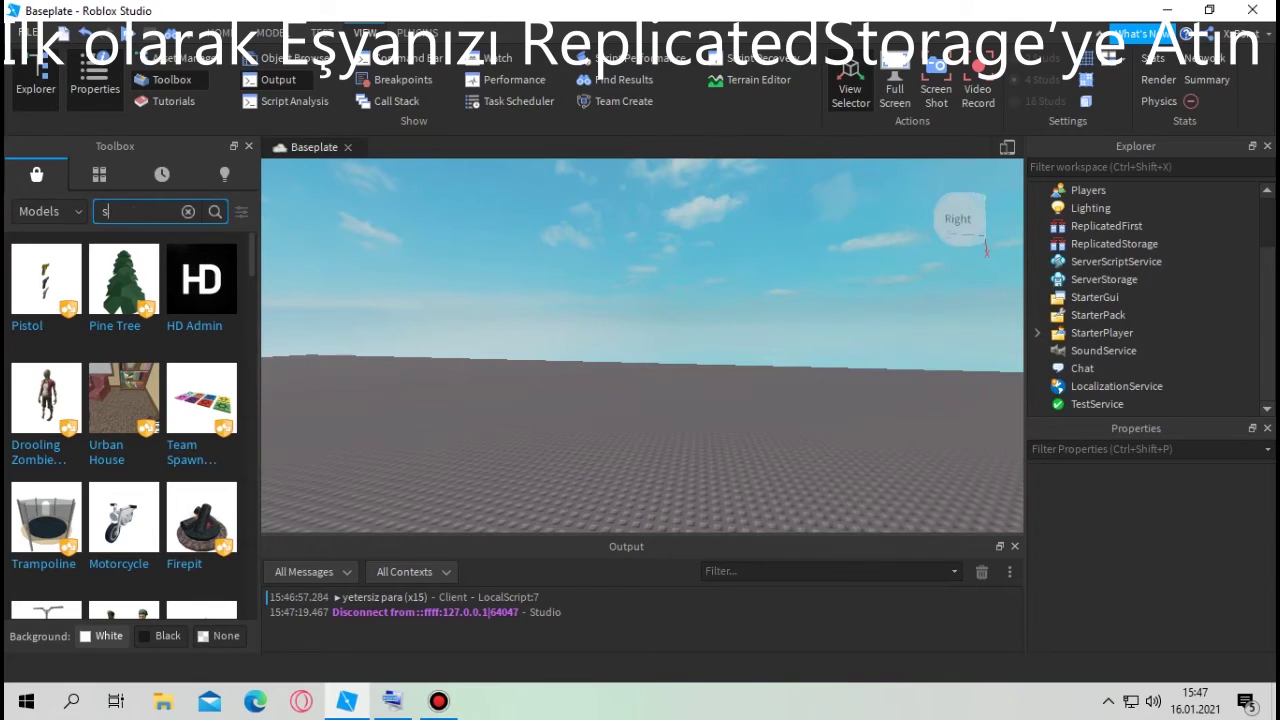
- Search the Toolbox models for "sword", insert the first Sword and move the ClassicSword tool into ReplicatedStorage
type("d")
key("Return")
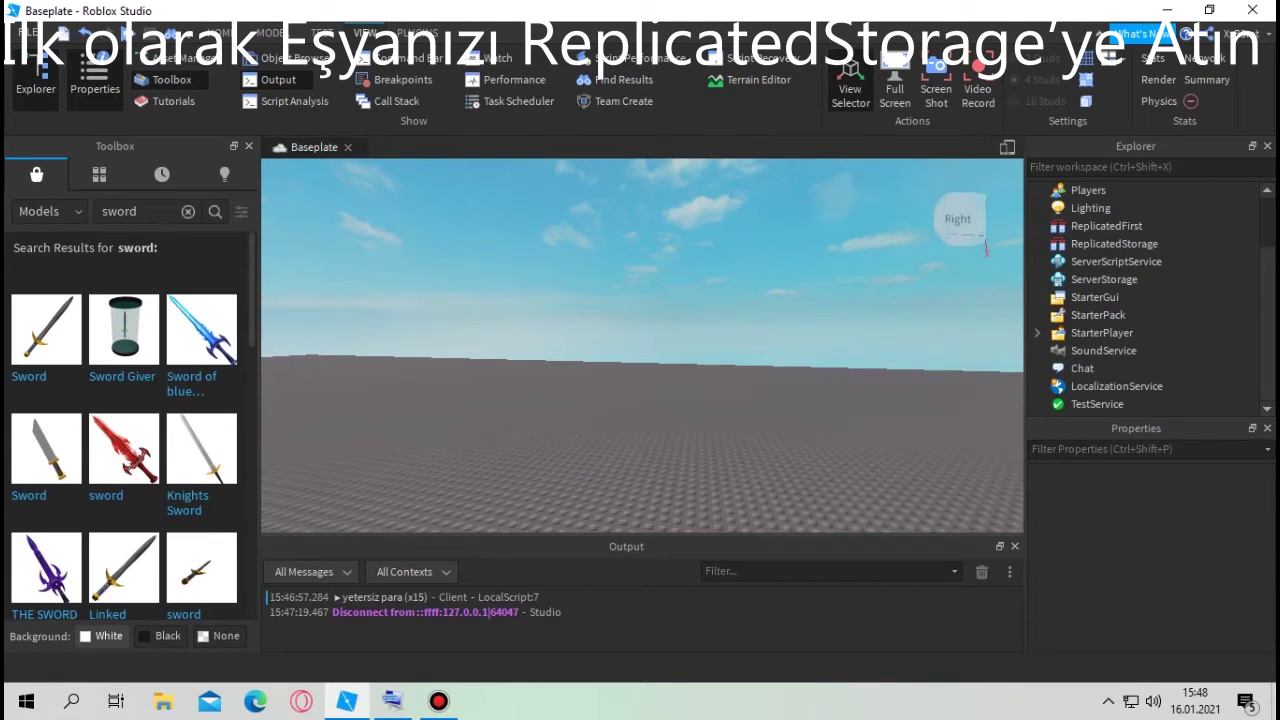
left_click(46, 330)
left_click(594, 369)
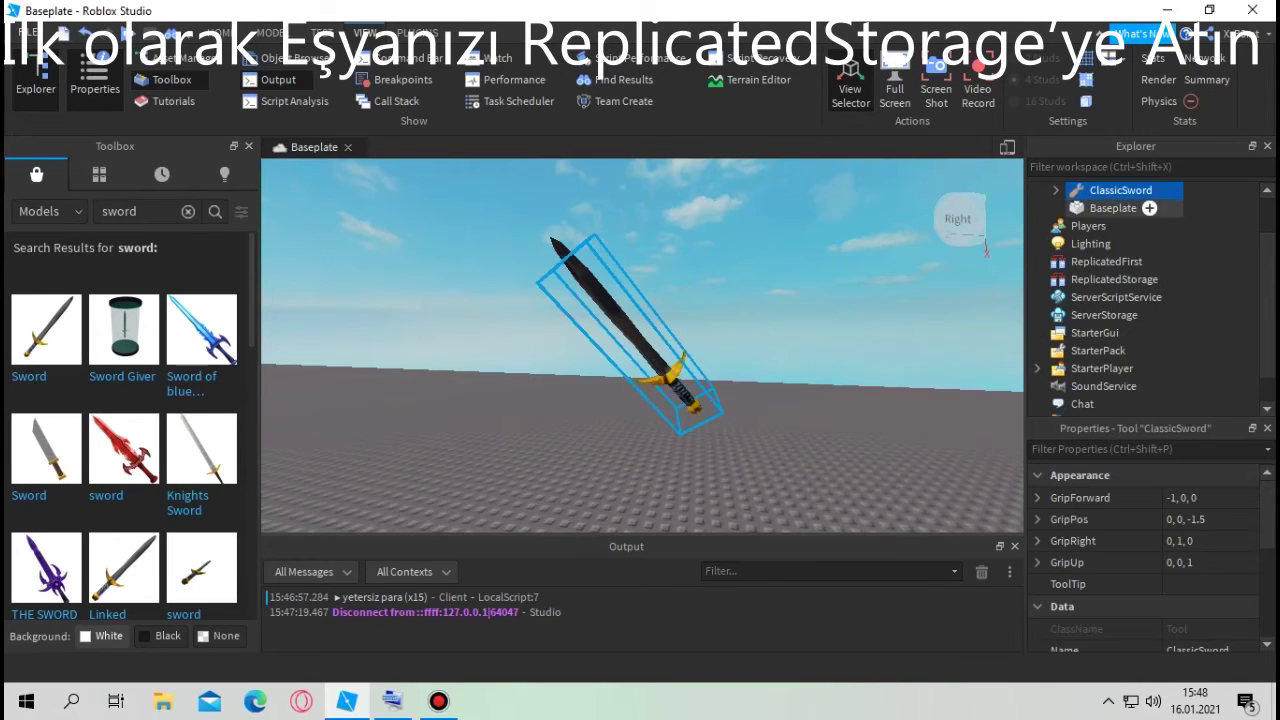
mouse_move(1120, 190)
left_mouse_down()
mouse_move(1140, 230)
mouse_move(1087, 286)
mouse_move(1100, 281)
left_mouse_up()
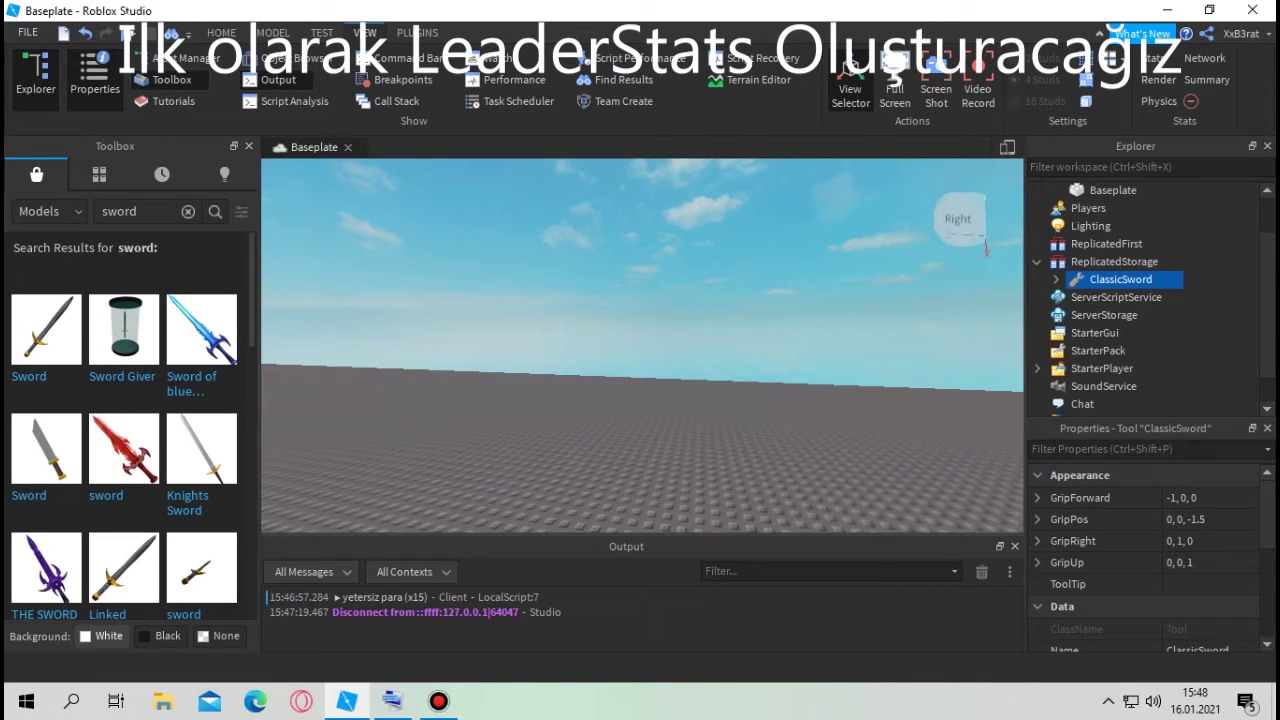
left_click(1037, 262)
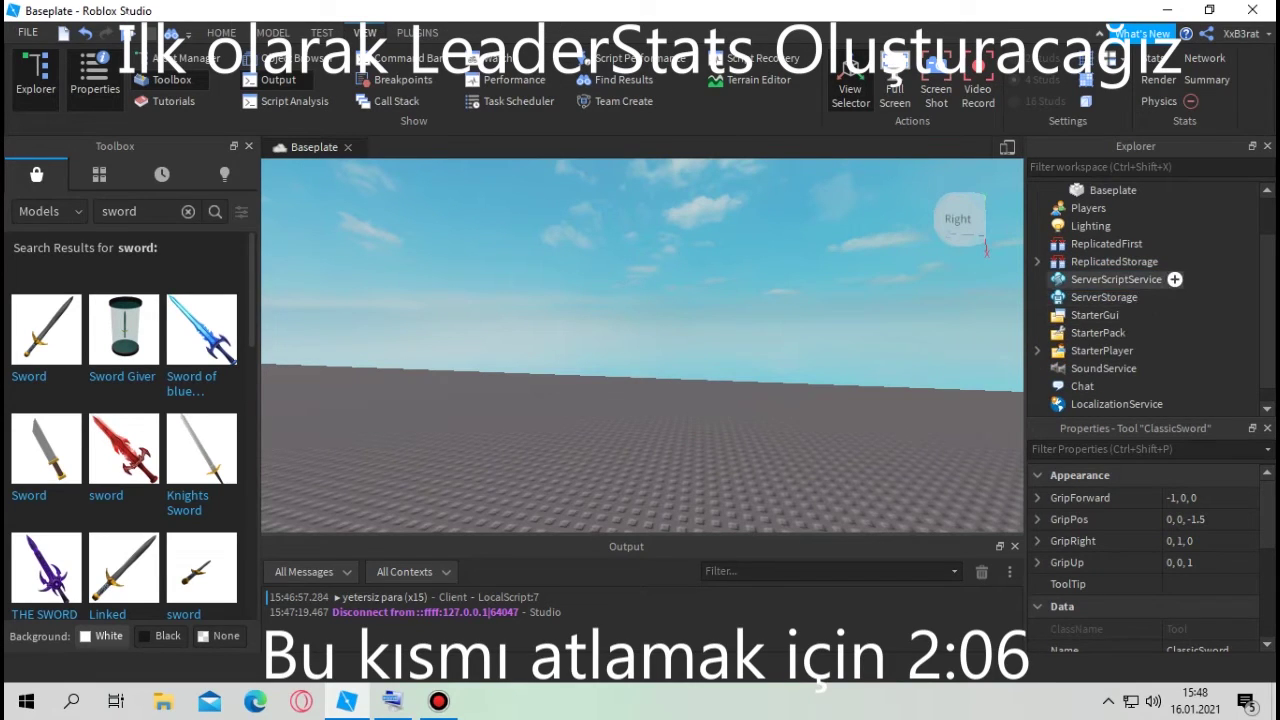
- Add a Script to ServerScriptService and name it leaderstats
left_click(1174, 279)
left_click(1085, 322)
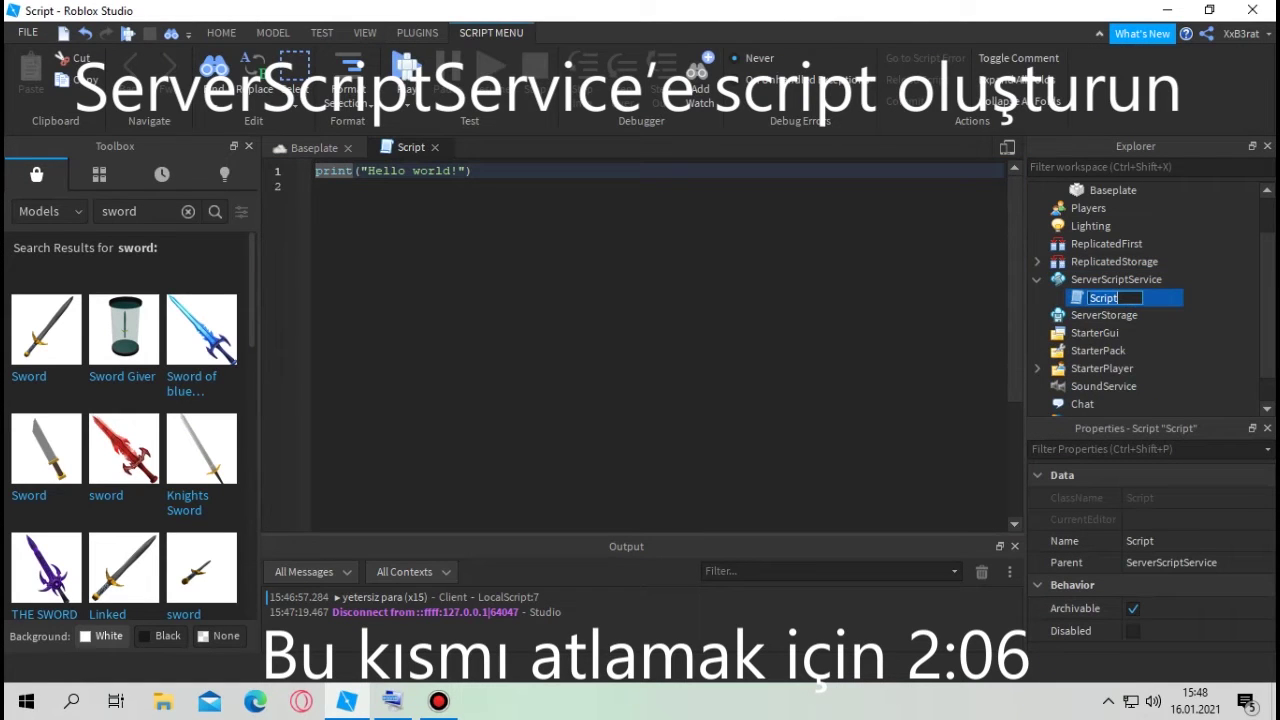
type("lea")
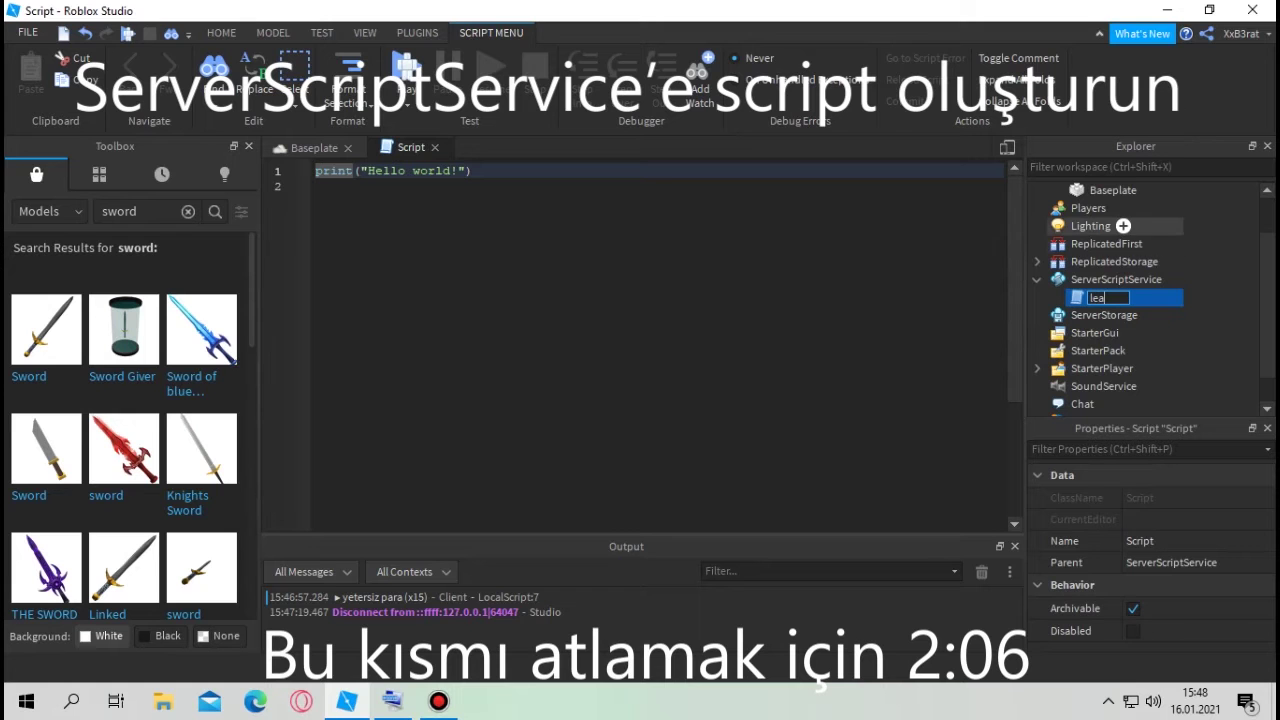
type("derstats")
key("Return")
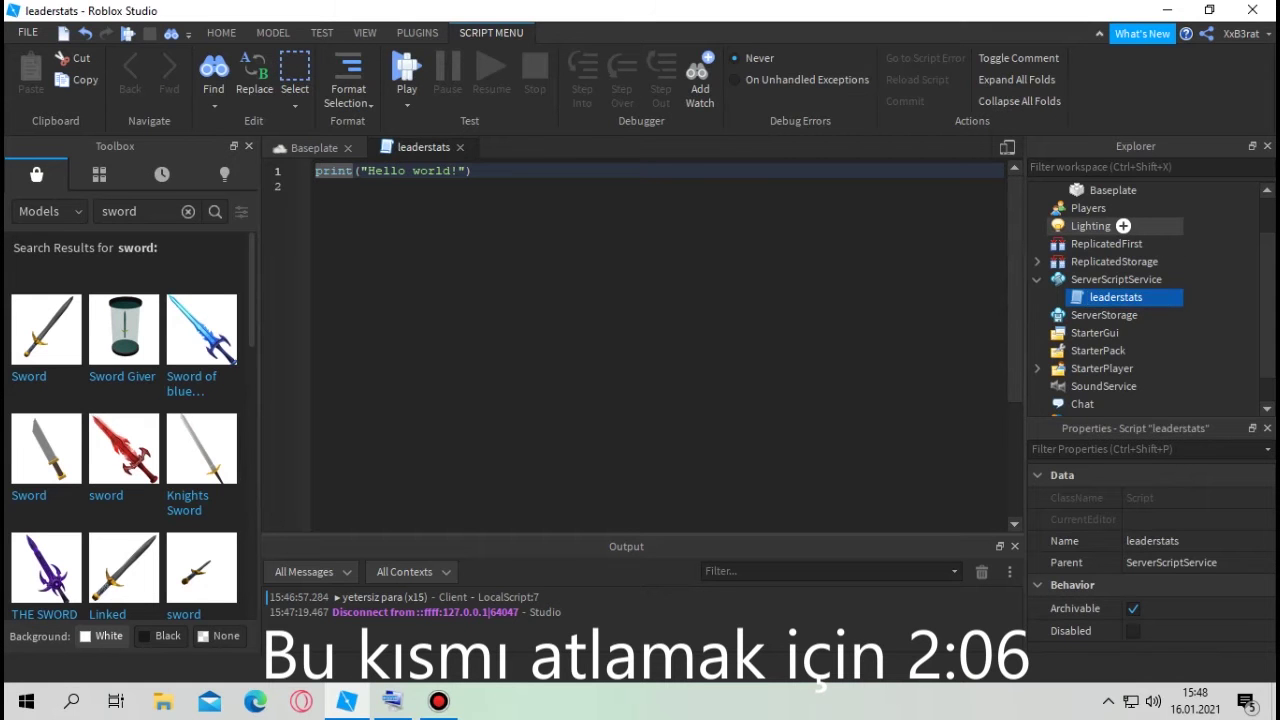
- Replace the script's default code with a game.Players.PlayerAdded:Connect(function() handler block
key("ctrl+a")
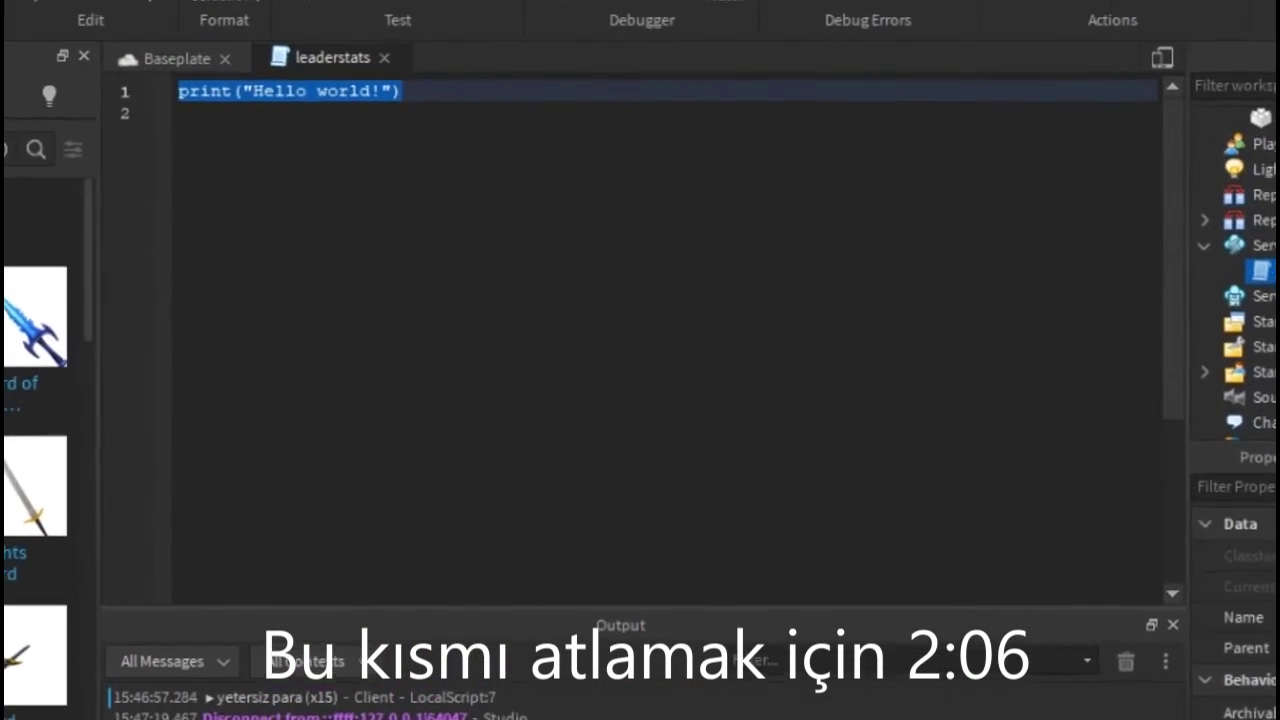
type("game.")
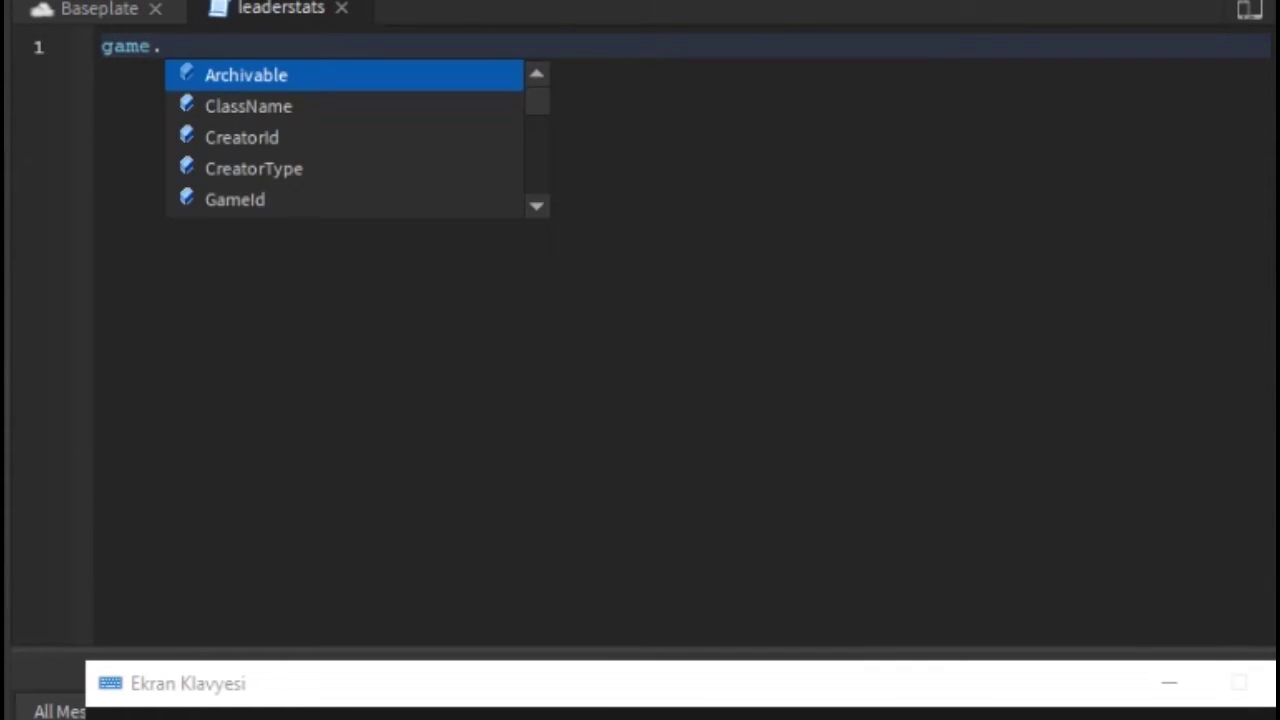
type("Players.pla")
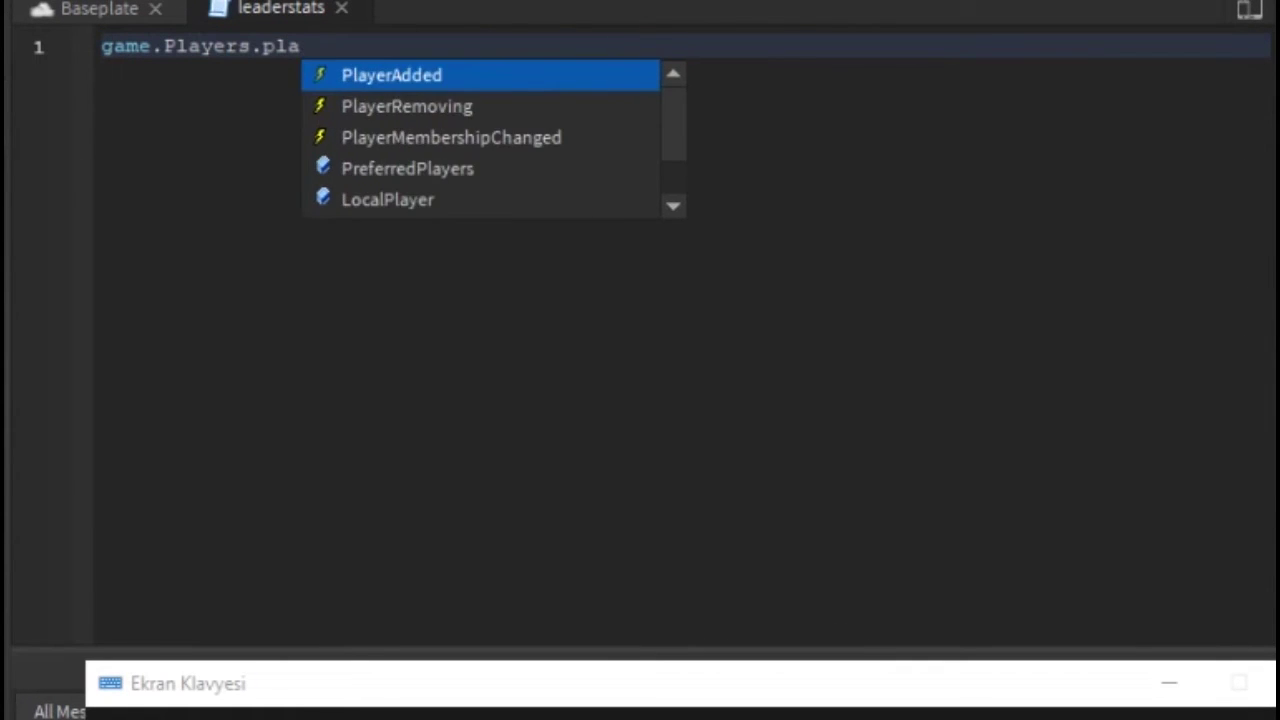
key("Return")
type(":Connect(function()")
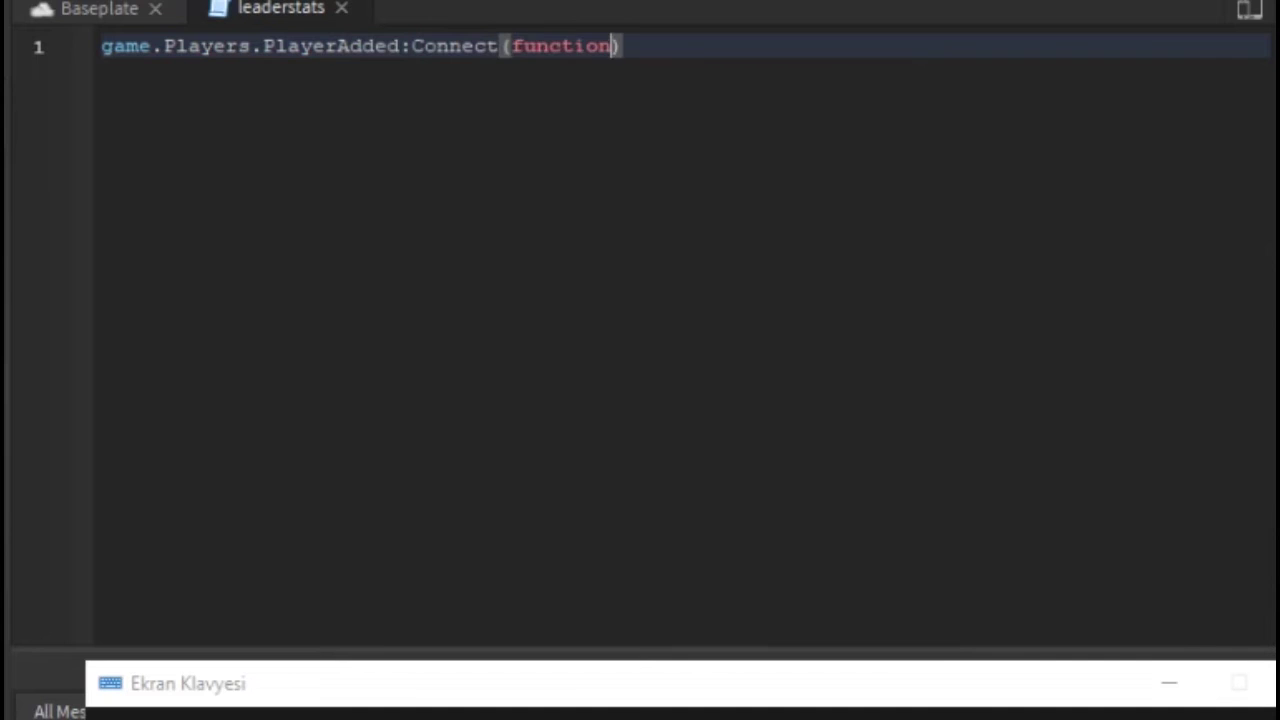
type(")")
key("Return")
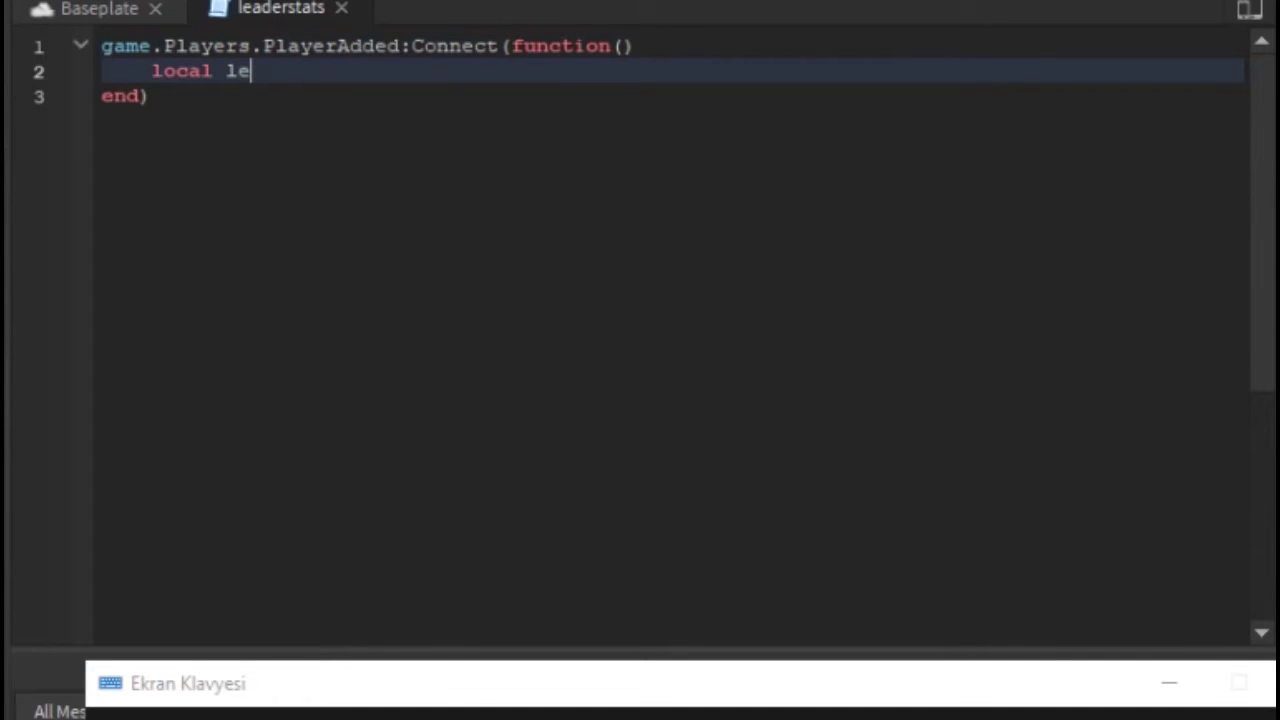
- Inside the handler, declare local leader = Instance.new("Folder", ), leaving the parent argument empty
type("Ins")
key("Return")
type(".new(f")
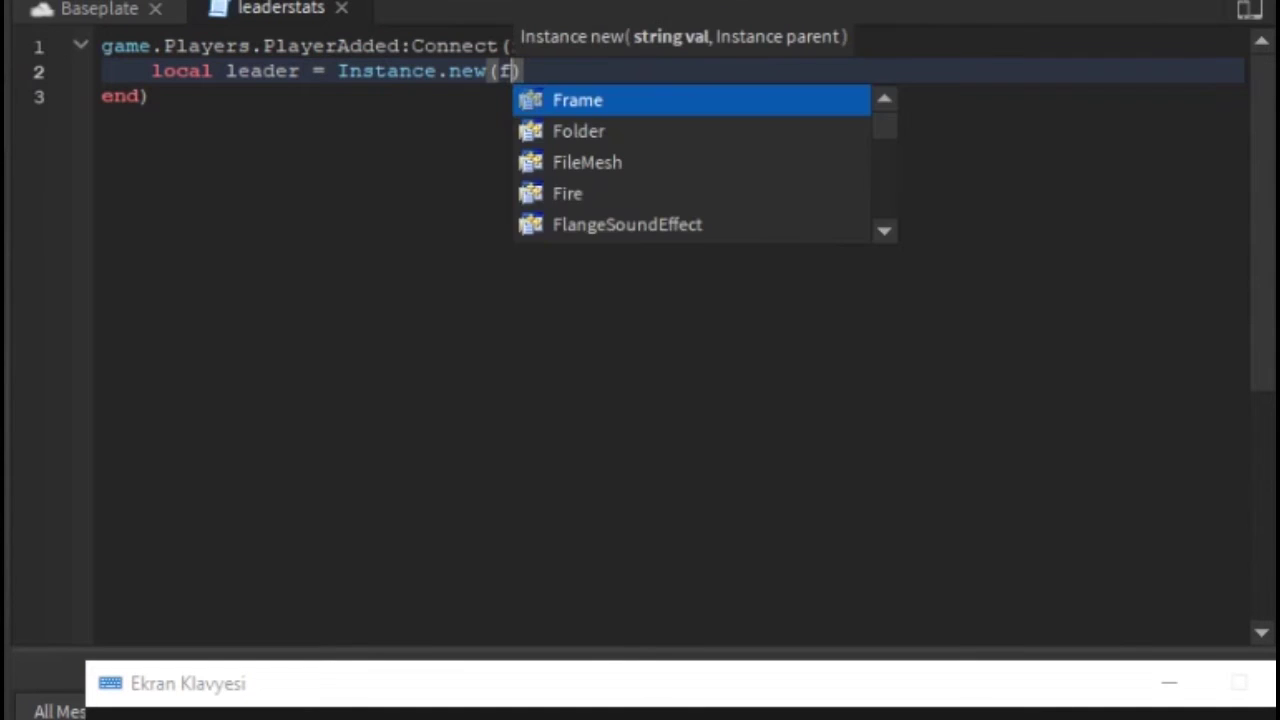
key("BackSpace")
type("\"")
key("BackSpace")
type("f")
key("Down")
key("Return")
type(",")
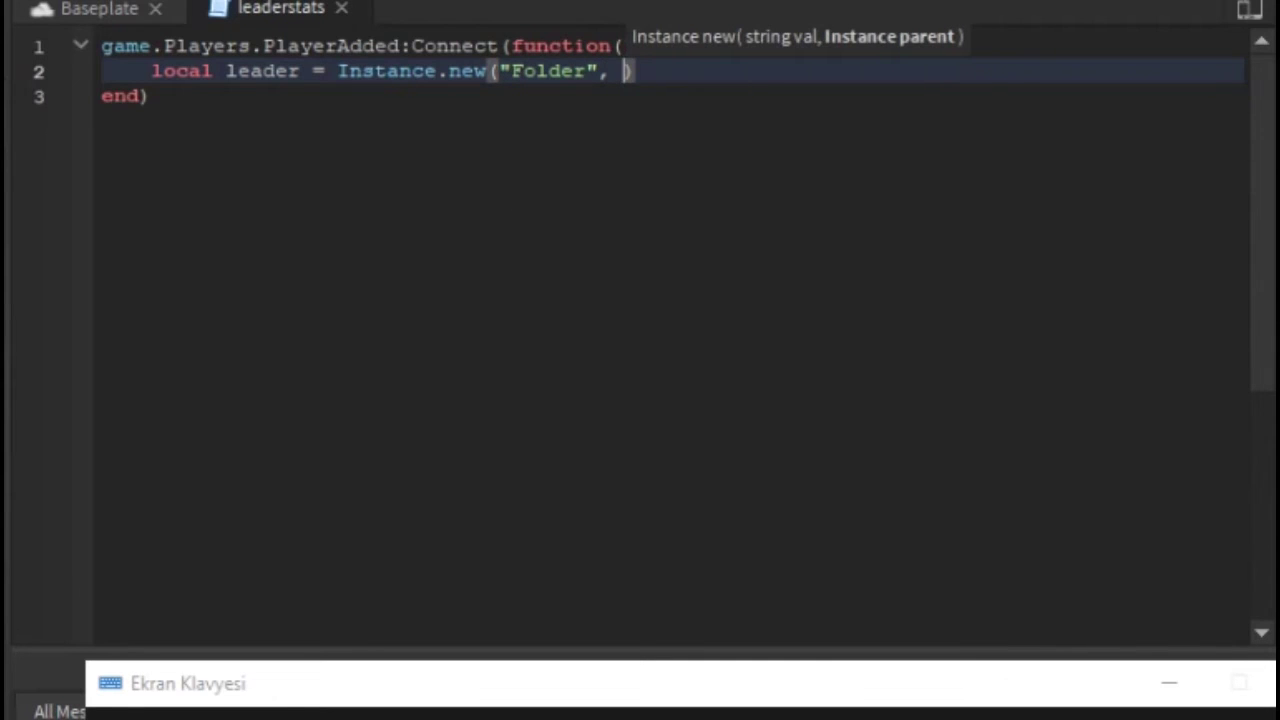
- Add plr as the handler function's parameter and pass plr as the parent of the new Folder instance
key("Up")
type("plr")
key("Left")
key("Left")
key("Left")
key("Down")
left_click(114, 96)
left_click(626, 72)
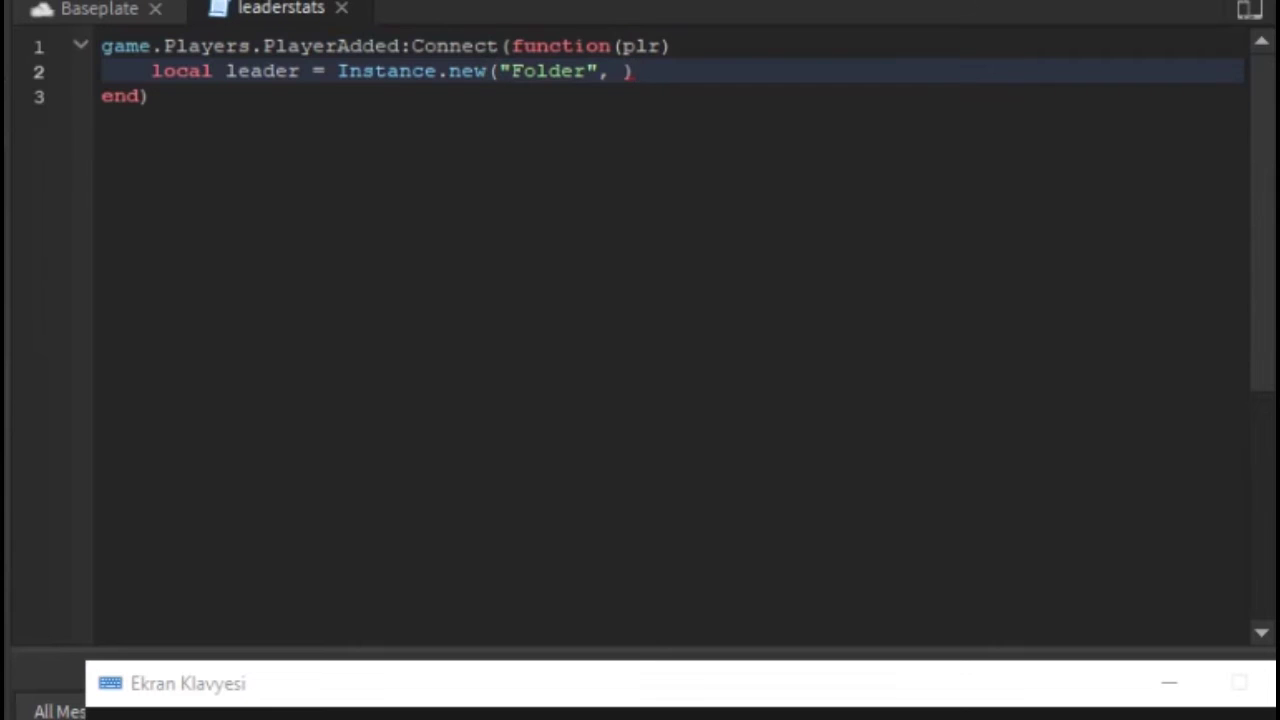
type("plr")
key("Escape")
- Set the folder's name with leader.Name = "leaderstats" and leave a blank line below it
key("End")
key("Return")
type("l")
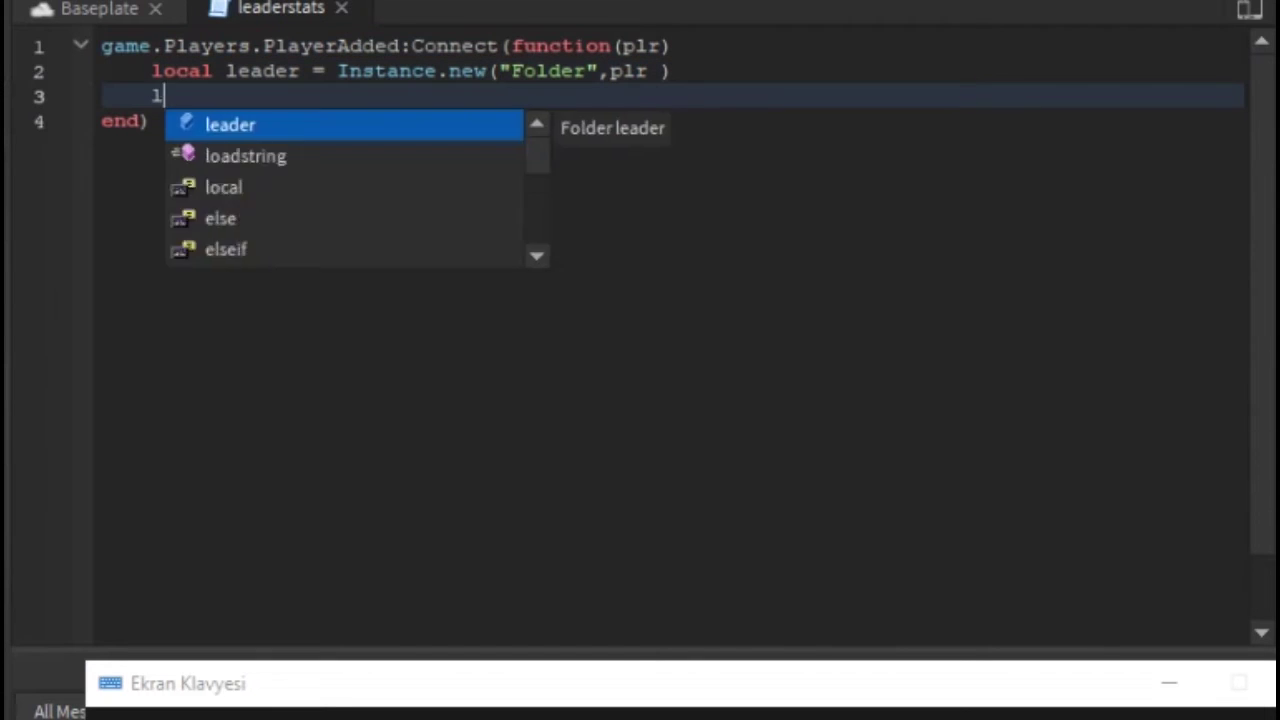
type("eader.Name = \"leaderstats\"")
key("Return")
key("Return")
- Declare the coin value with local para = Instance.new("IntValue",leader)
type("local para = ")
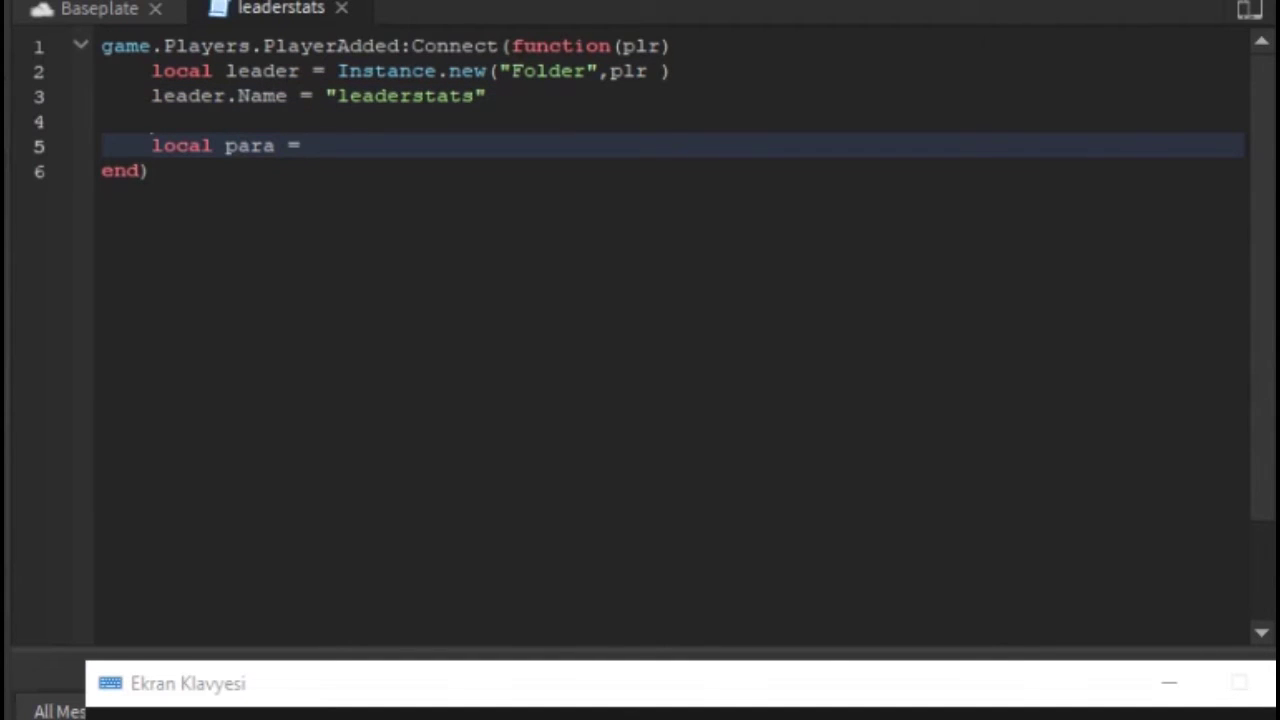
type("Instance.new(")
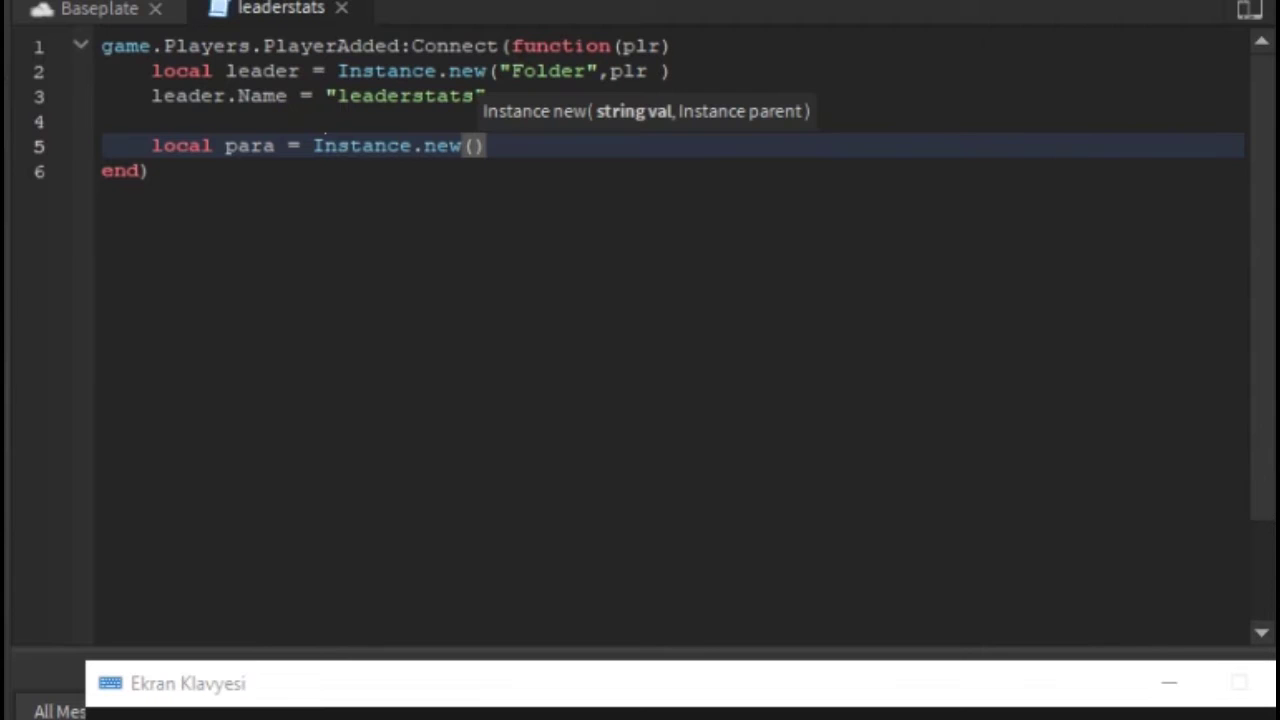
type("\"IntValue\"),leader)")
key("Return")
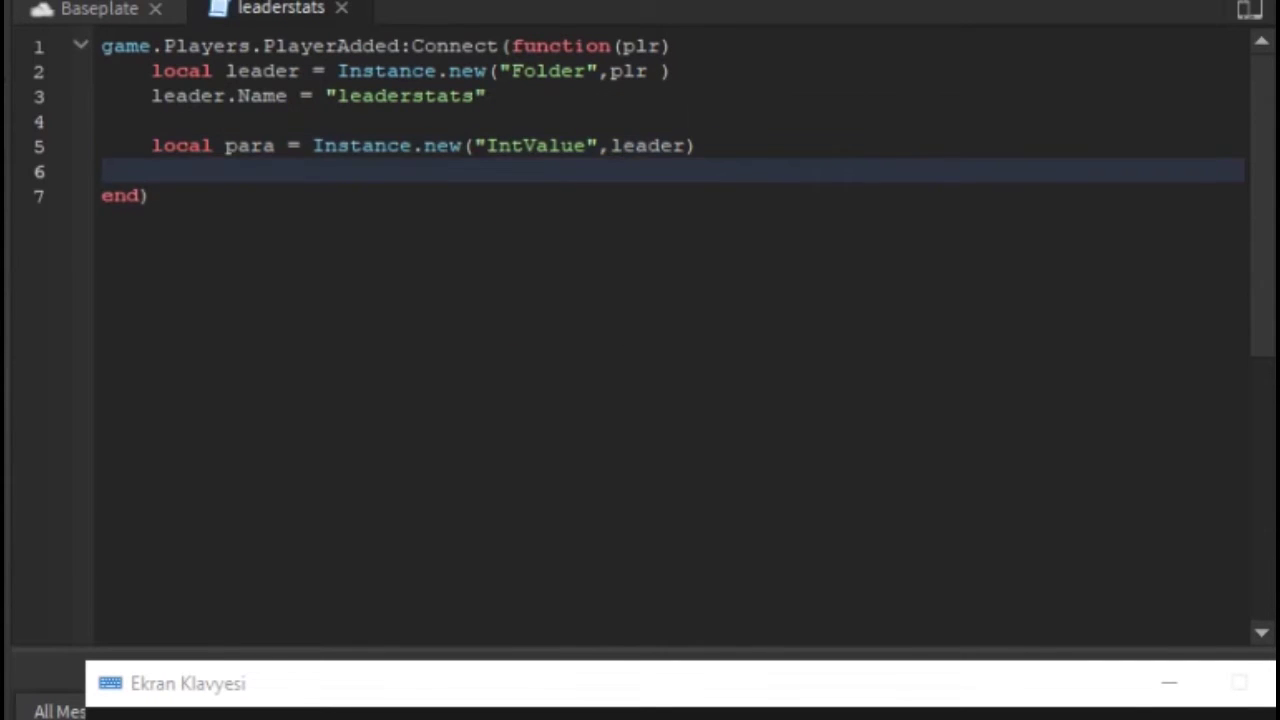
- Set the IntValue's properties with para.Name = "Para" and para.Value = 600
type("para.na")
key("Tab")
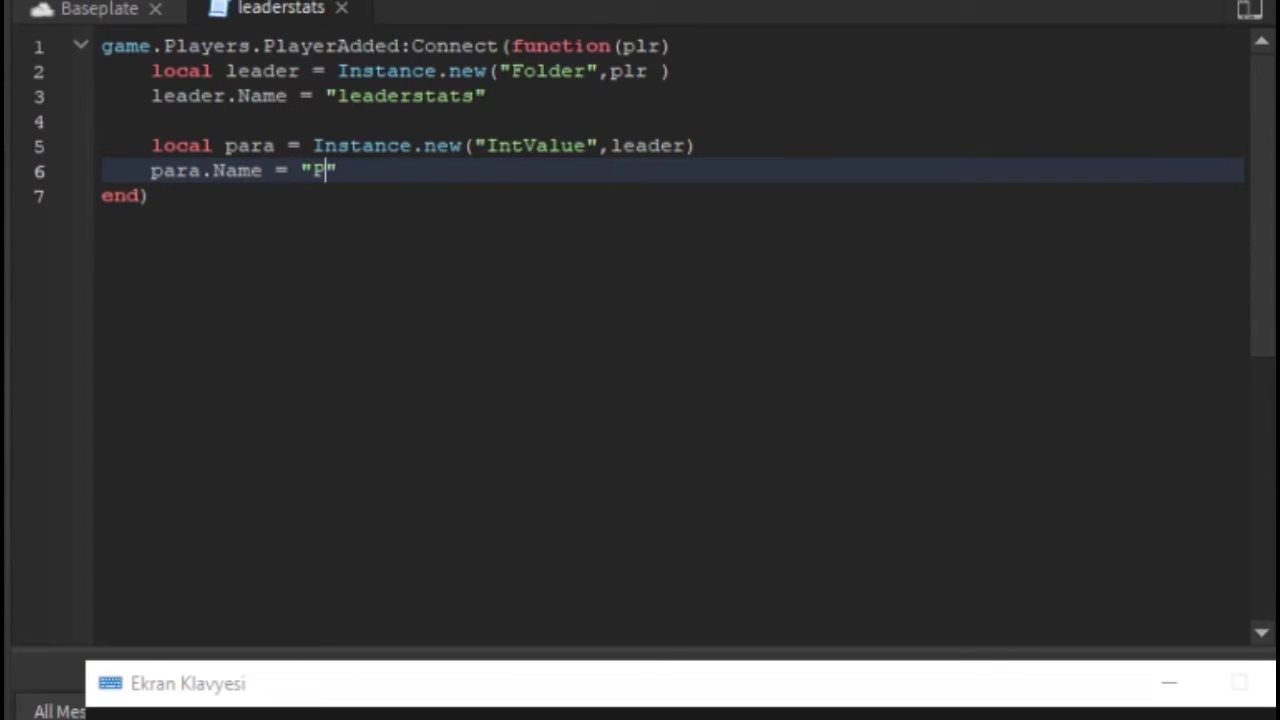
type("= \"Para\"")
key("Return")
type("para.")
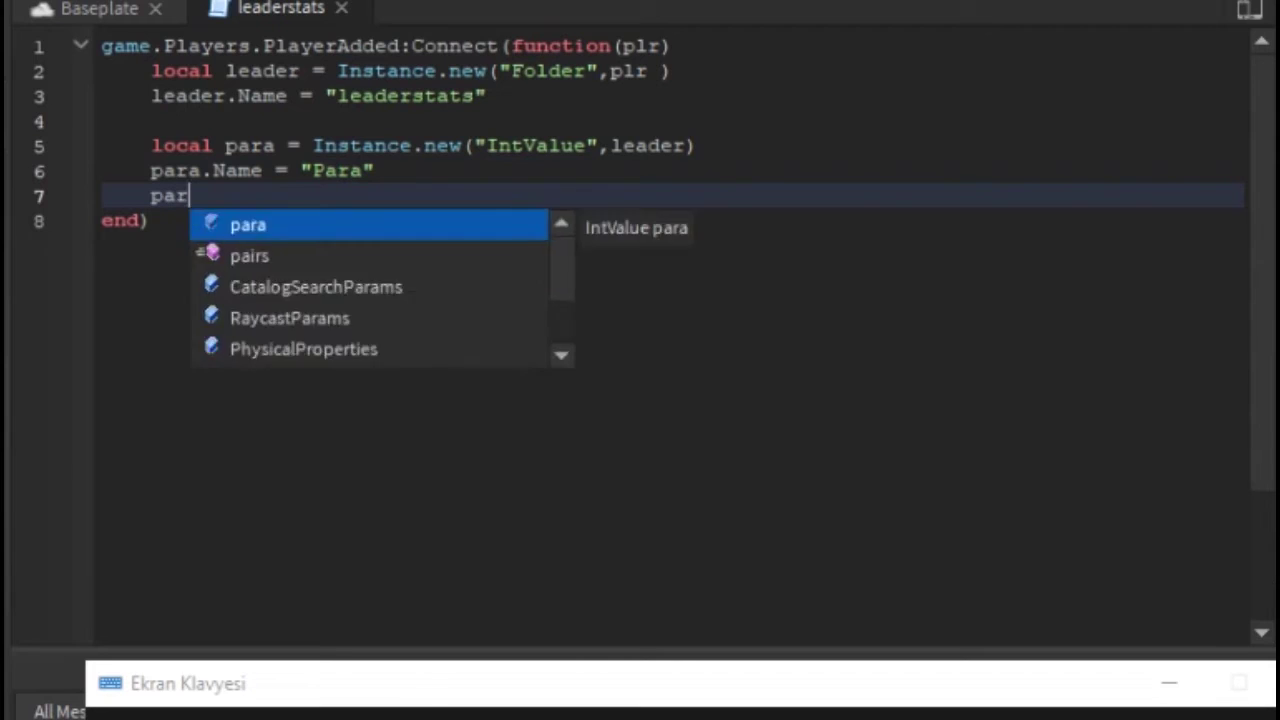
type("Value = 600")
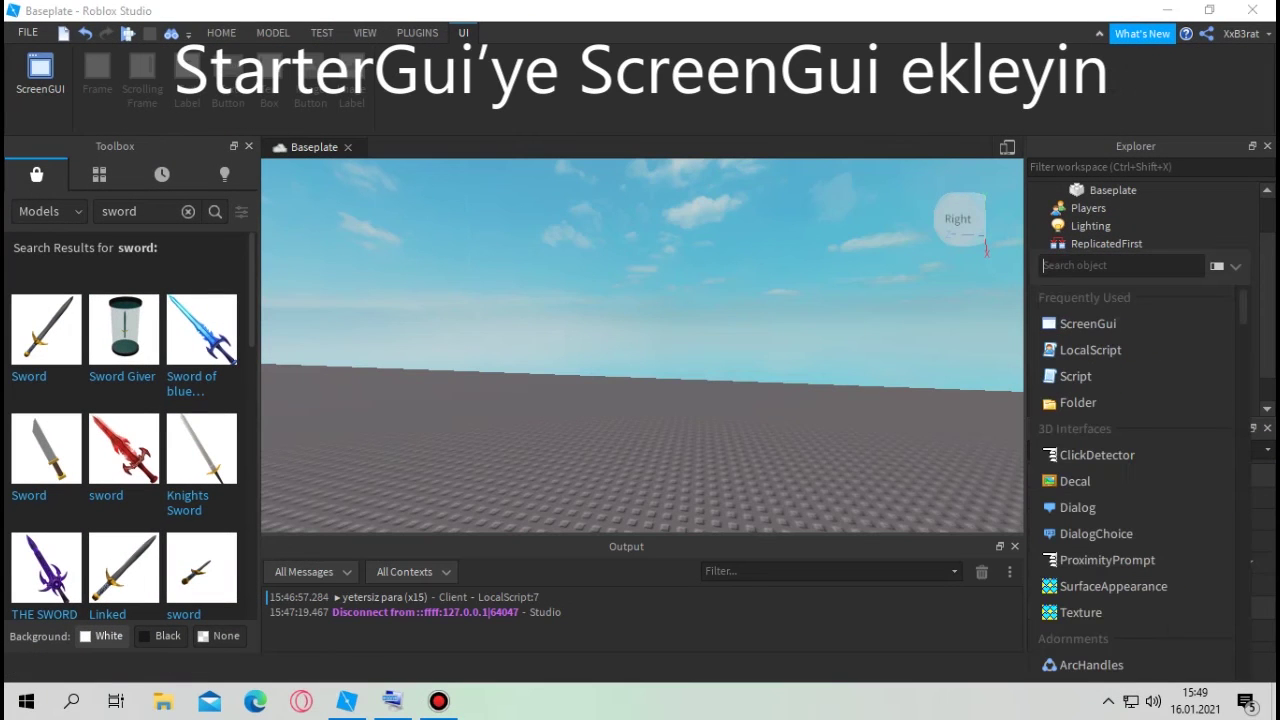
- Add a ScreenGui to StarterGui and insert a TextButton into it
left_click(1088, 323)
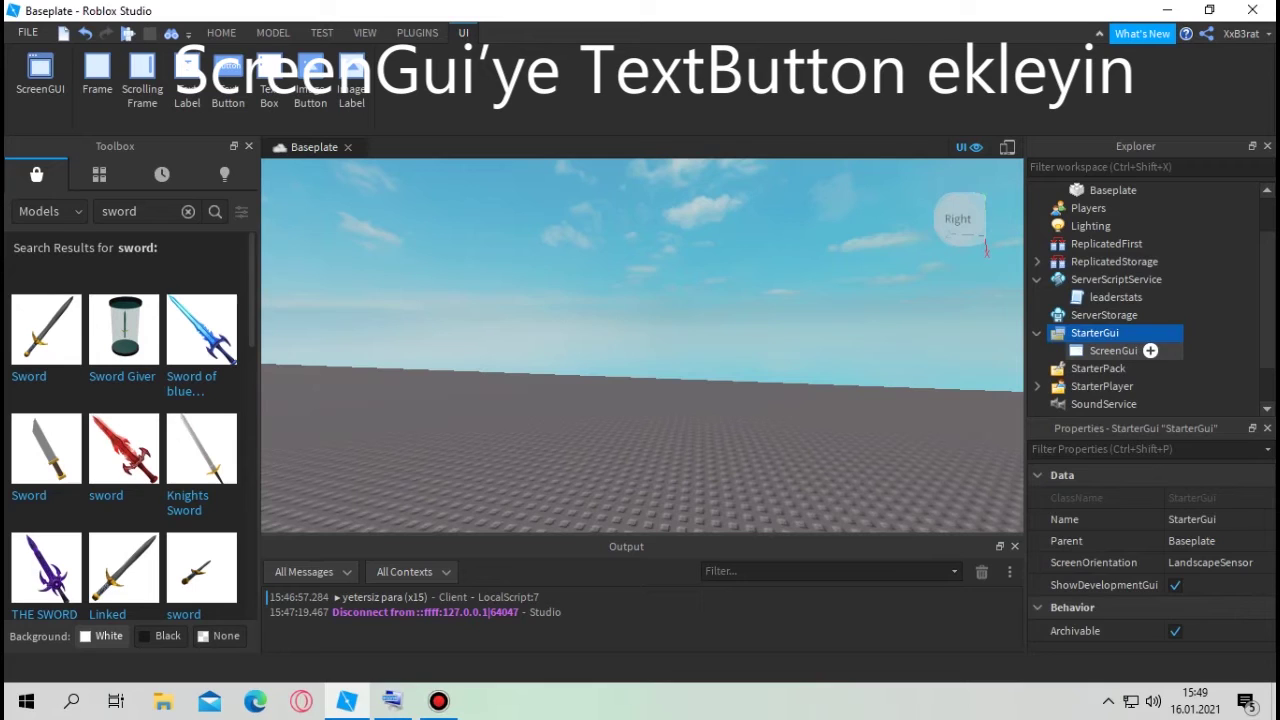
left_click(1150, 350)
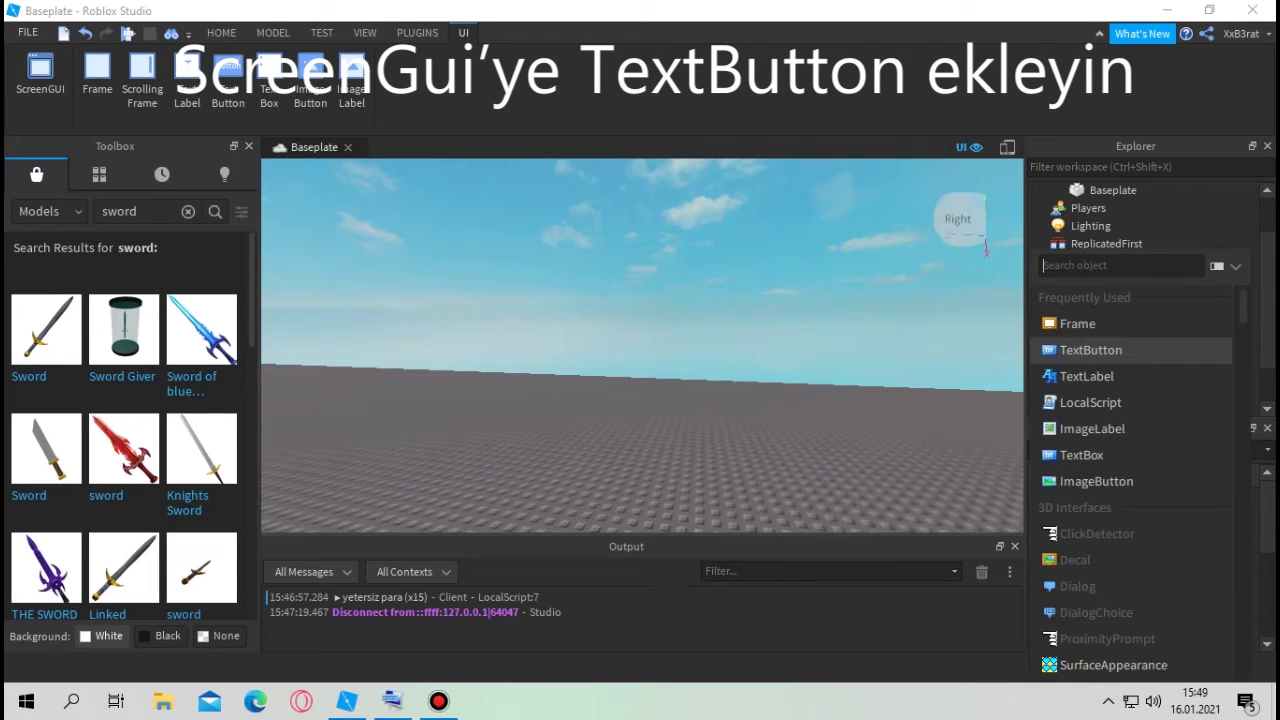
left_click(1090, 350)
- Move the TextButton down along the screen's left edge to a vertical offset of about 174 and resize it to 115 x 50
left_click_drag(354, 183, 354, 345)
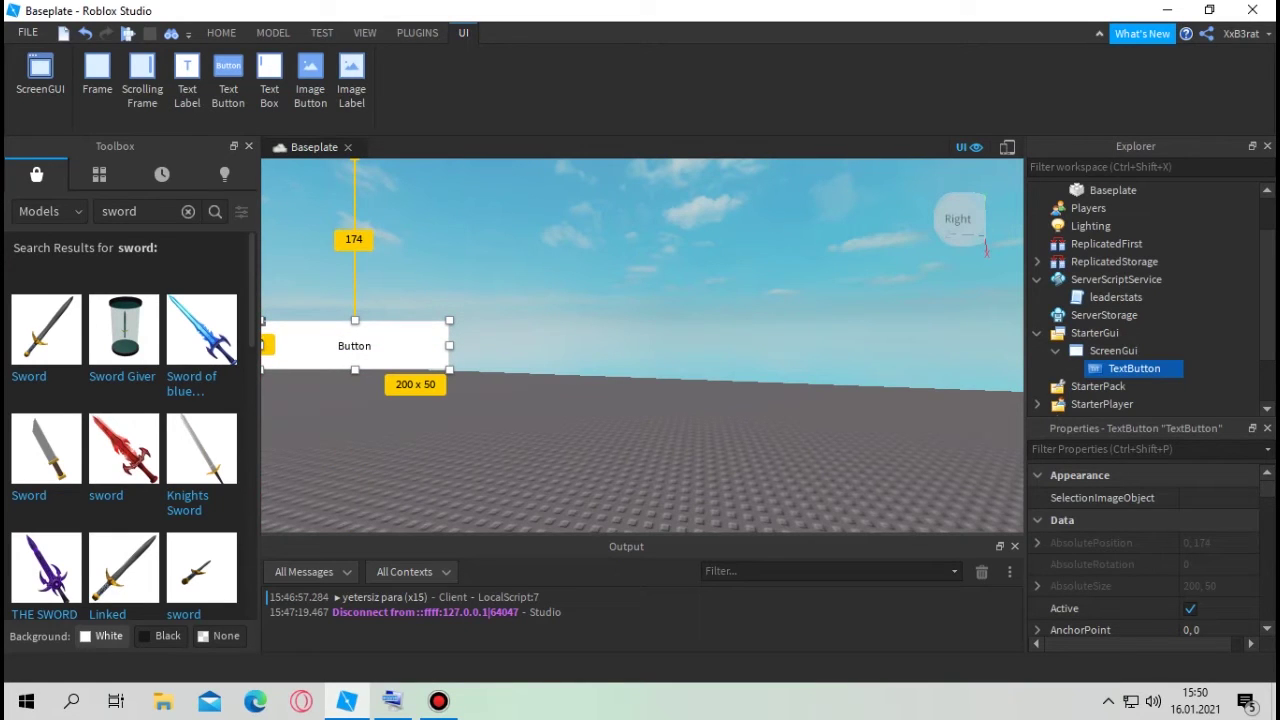
left_click_drag(449, 345, 370, 345)
scroll(1140, 550, "down", 3)
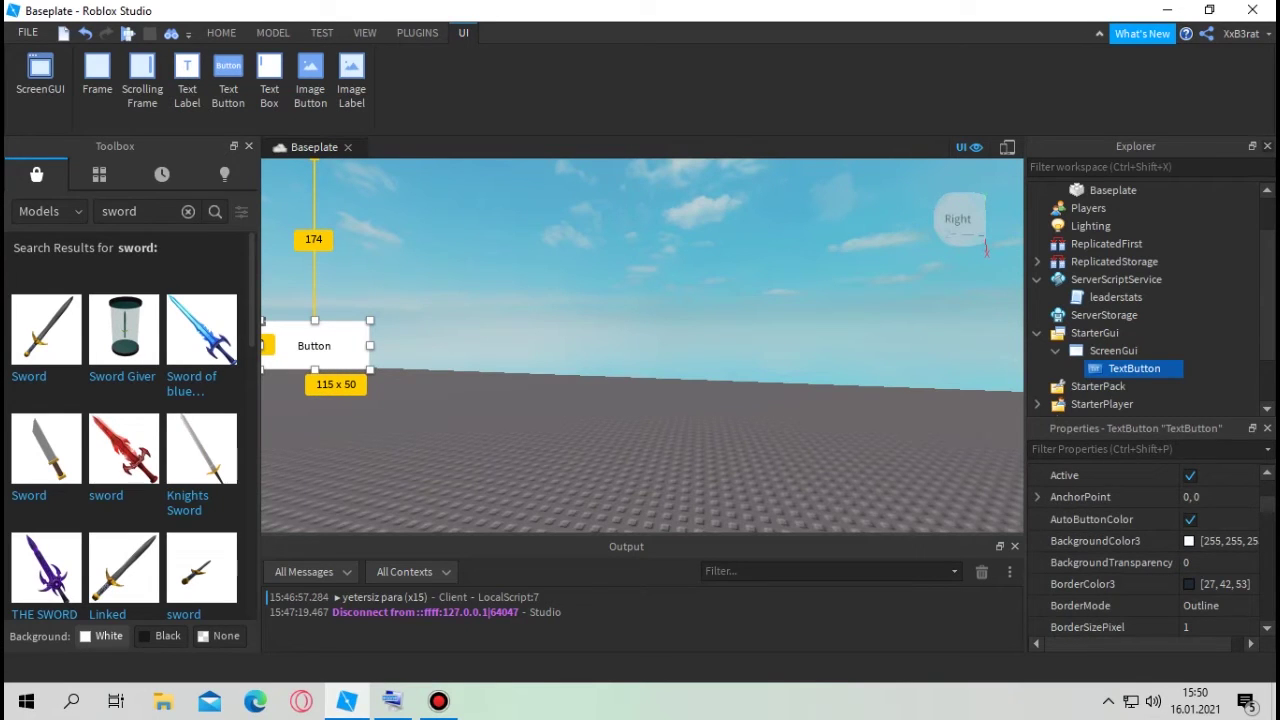
- Set the TextButton's background colour to orange #ffac27
left_click(1267, 146)
left_click(1205, 281)
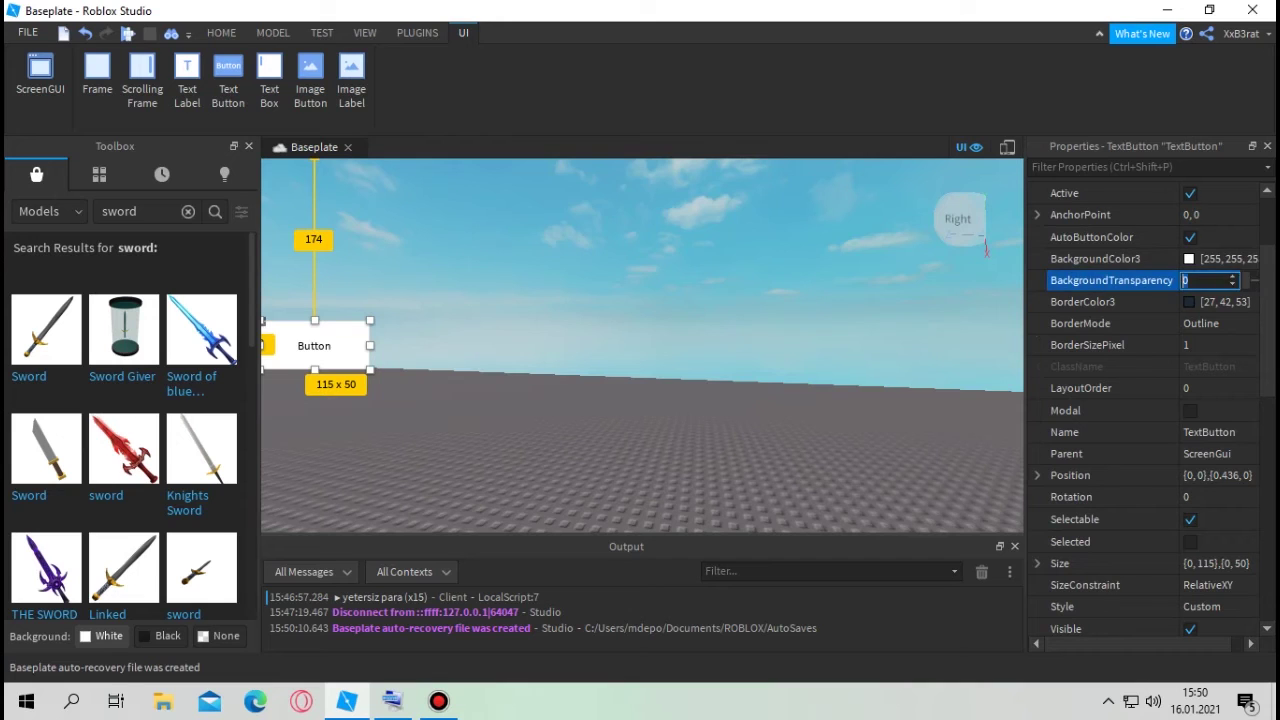
left_click(1225, 259)
left_click(1175, 259)
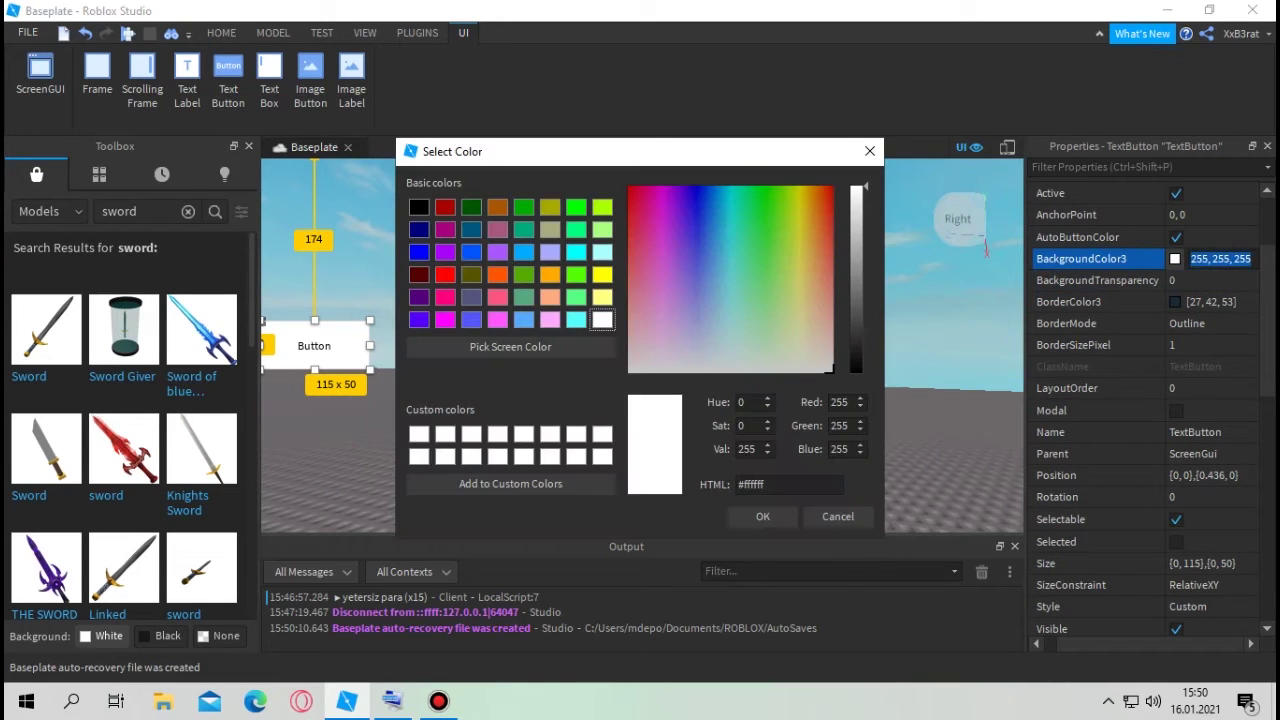
left_click_drag(560, 151, 780, 163)
left_click(1017, 220)
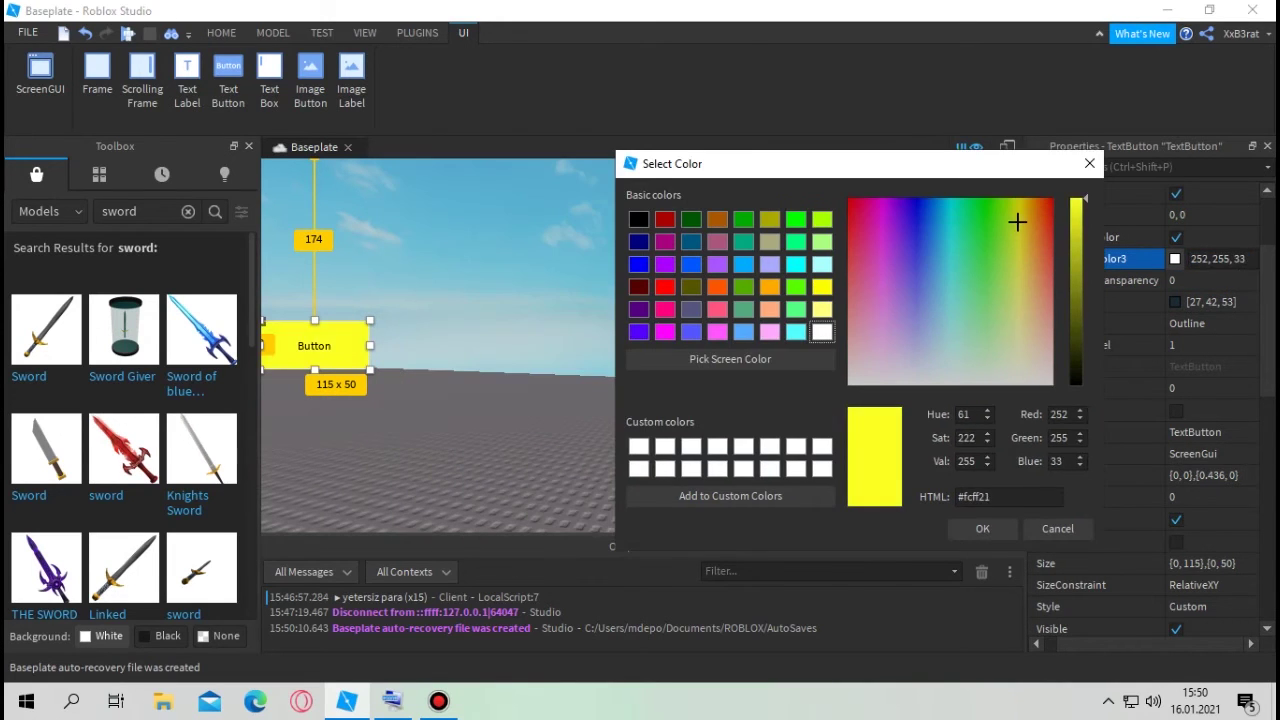
left_click_drag(1014, 216, 1030, 228)
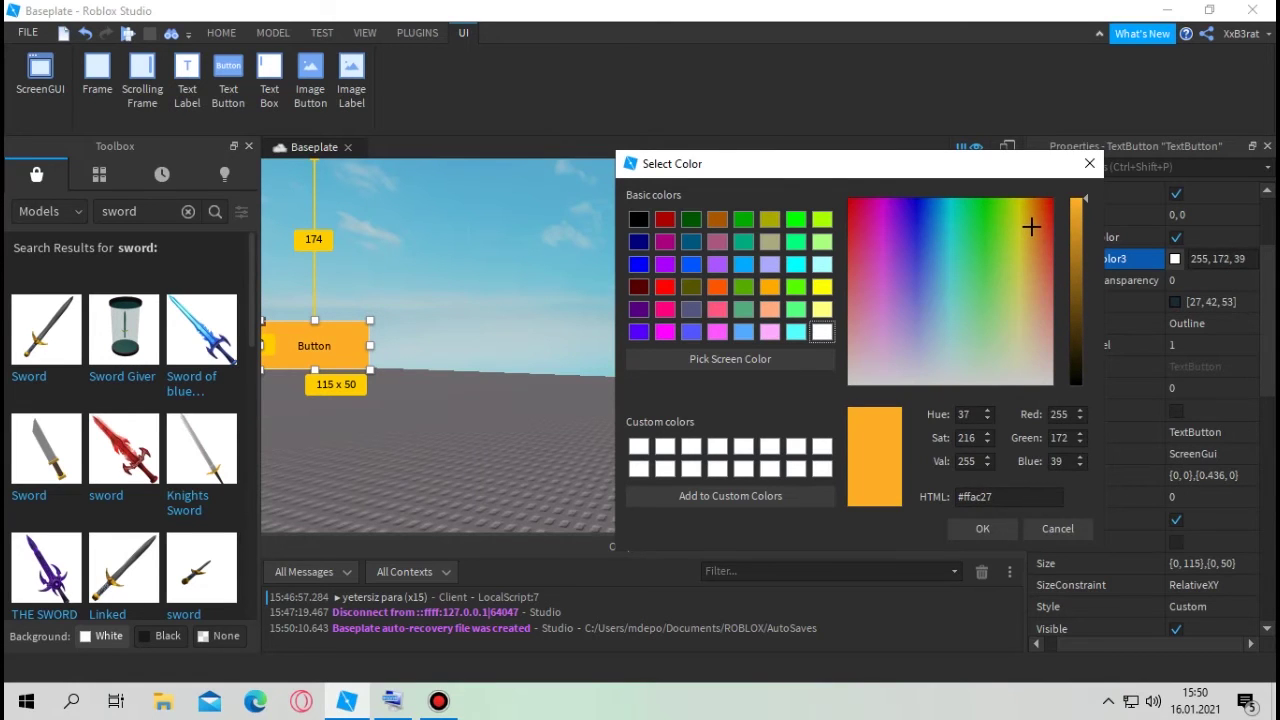
left_click(982, 529)
- Enable TextScaled on the TextButton, set its font to ArialBold and change its text to DÜKKAN
scroll(1145, 400, "down", 10)
left_click(1176, 478)
left_click(1200, 324)
scroll(1205, 405, "up", 10)
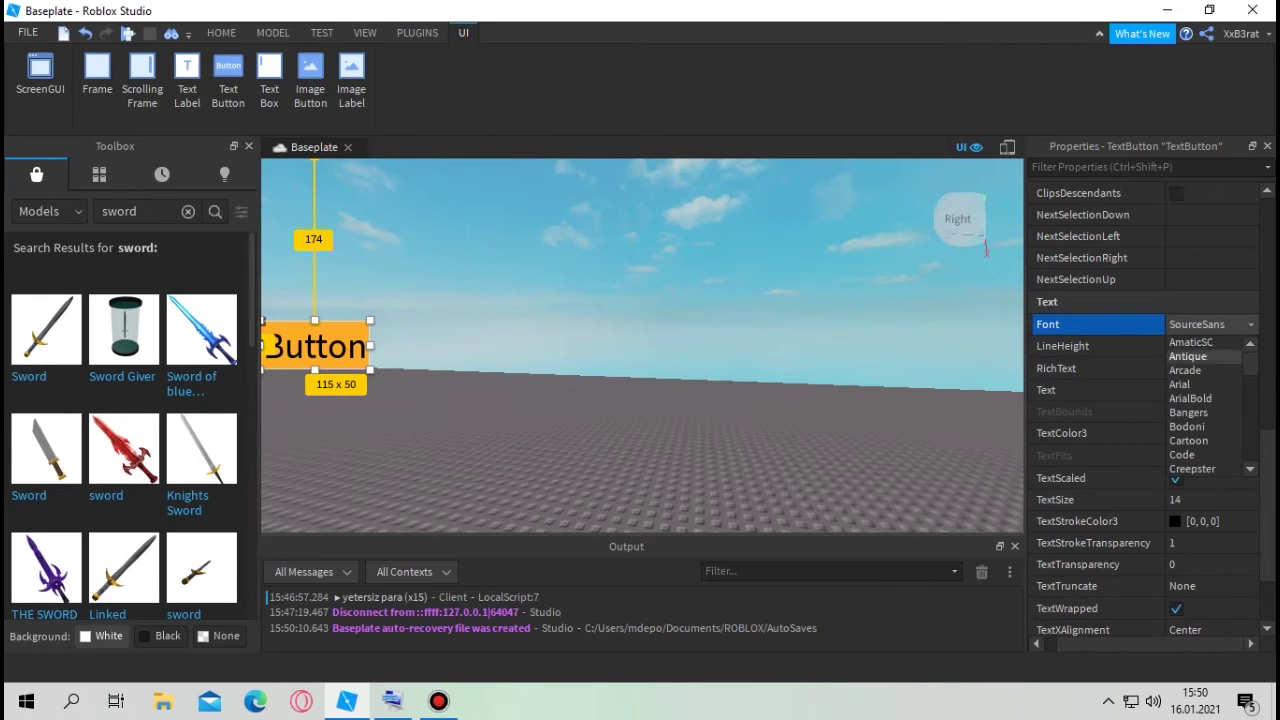
left_click(1190, 398)
left_click(1200, 390)
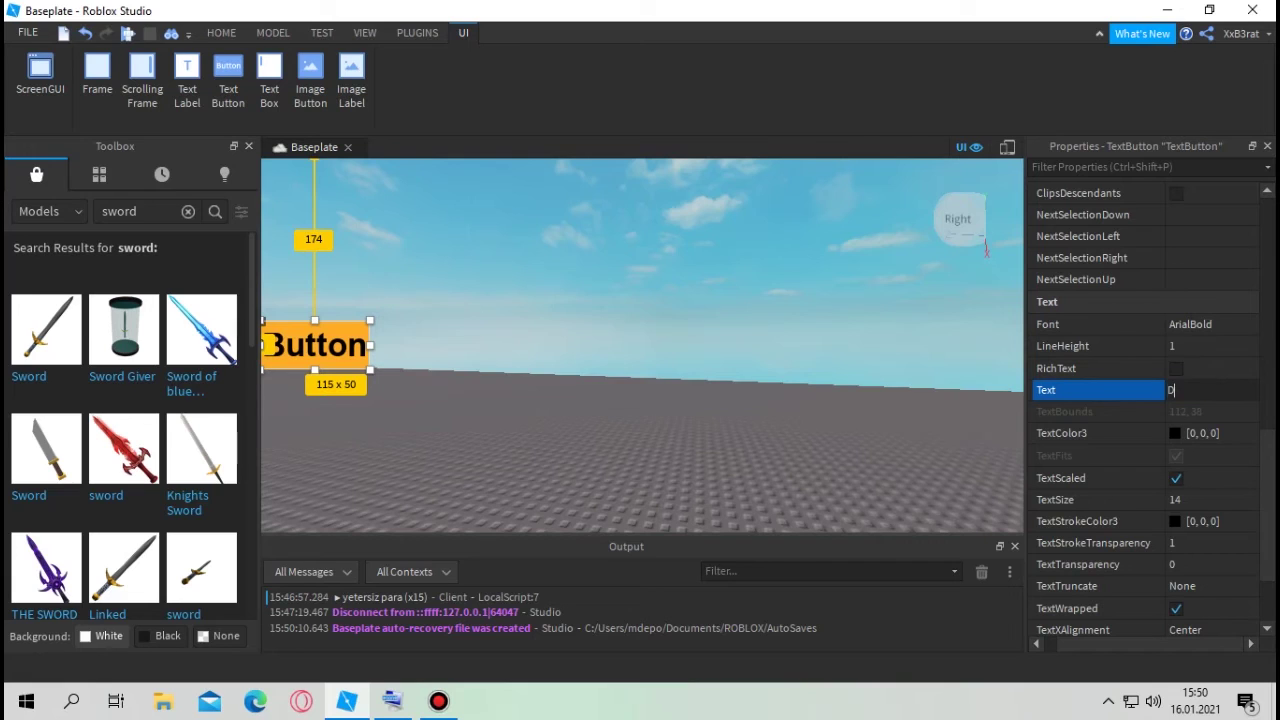
type("DÜKKAN")
key("Return")
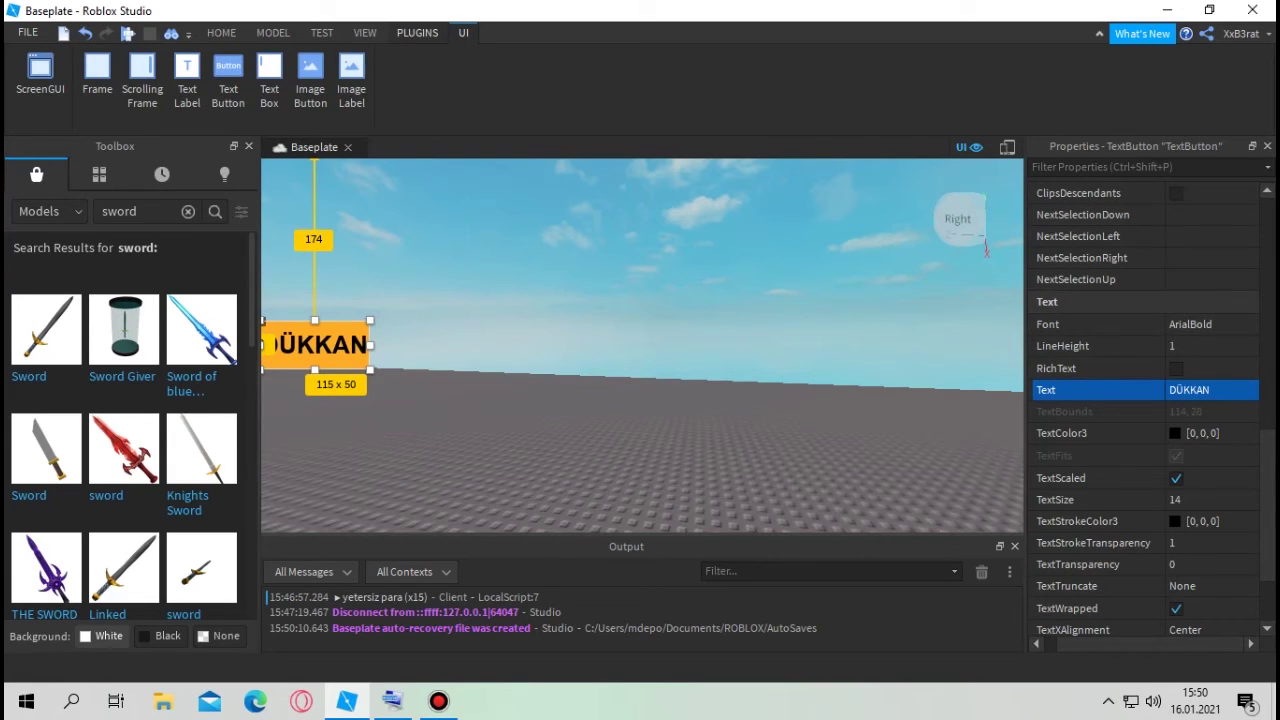
- Show the Explorer again and insert a Frame into the ScreenGui
left_click(365, 33)
left_click(36, 75)
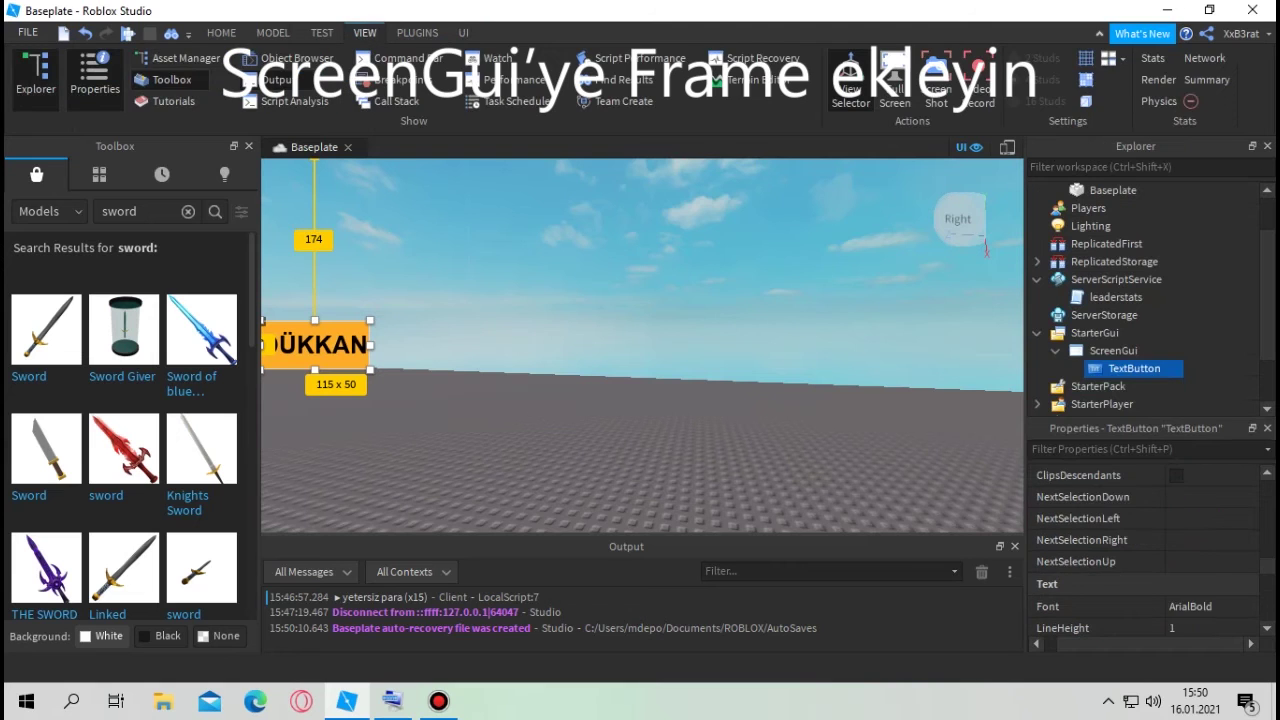
left_click(1117, 351)
left_click(1150, 351)
type("fra")
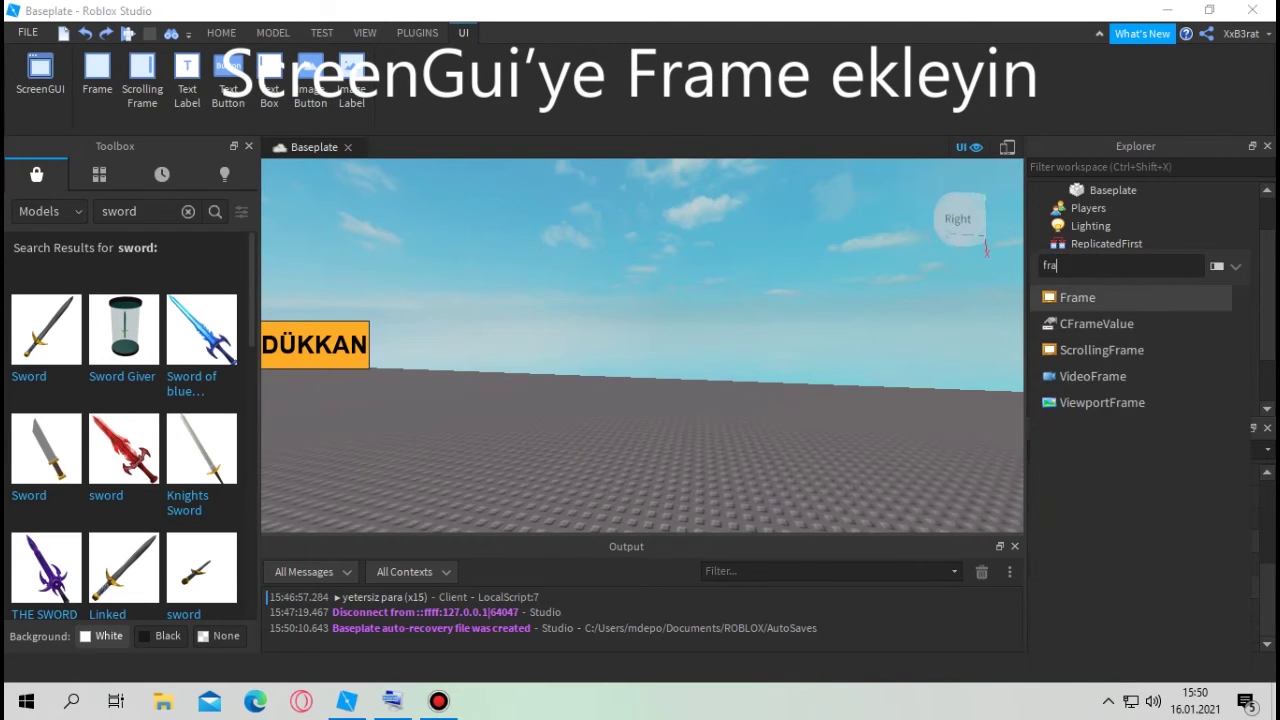
key("Return")
- Centre the Frame on the screen and resize it to about 337 x 265, offset about 239 horizontally and 66 vertically
left_click_drag(309, 206, 630, 352)
mouse_move(582, 302)
left_mouse_down()
mouse_move(556, 297)
mouse_move(594, 297)
left_mouse_up()
left_click_drag(642, 394, 642, 478)
left_click_drag(594, 297, 487, 227)
left_click_drag(690, 352, 717, 348)
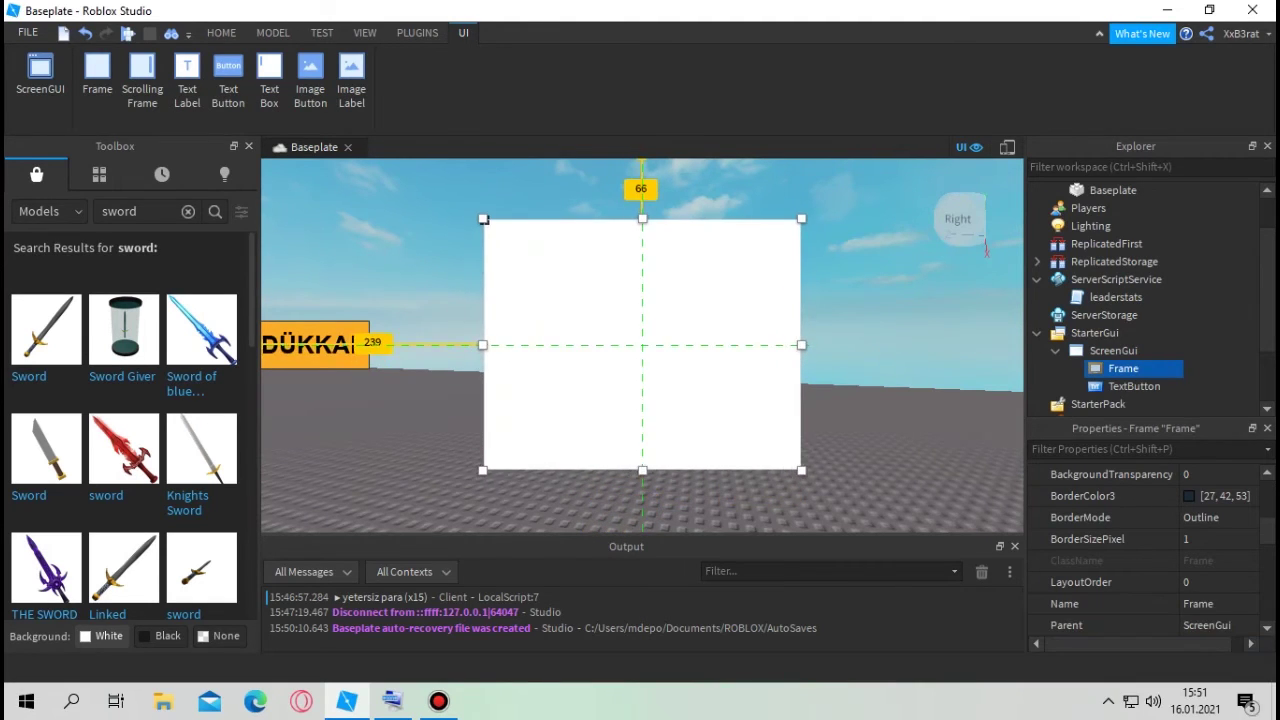
- Insert a TextLabel into the Frame and widen it across the Frame's top to 337 x 50
left_click(1152, 368)
type("te")
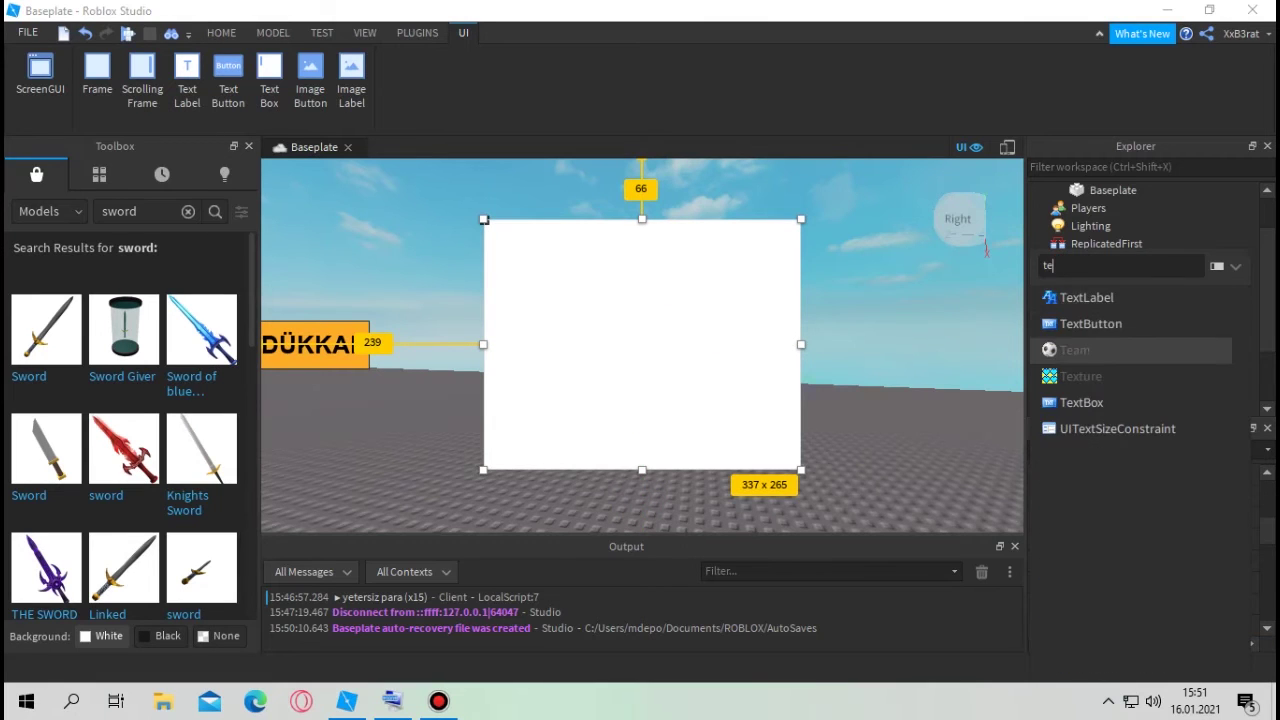
left_click(1110, 297)
left_click_drag(673, 243, 800, 243)
- Set the Frame's background colour to a darkened blue, #1b99bc
left_click(1135, 369)
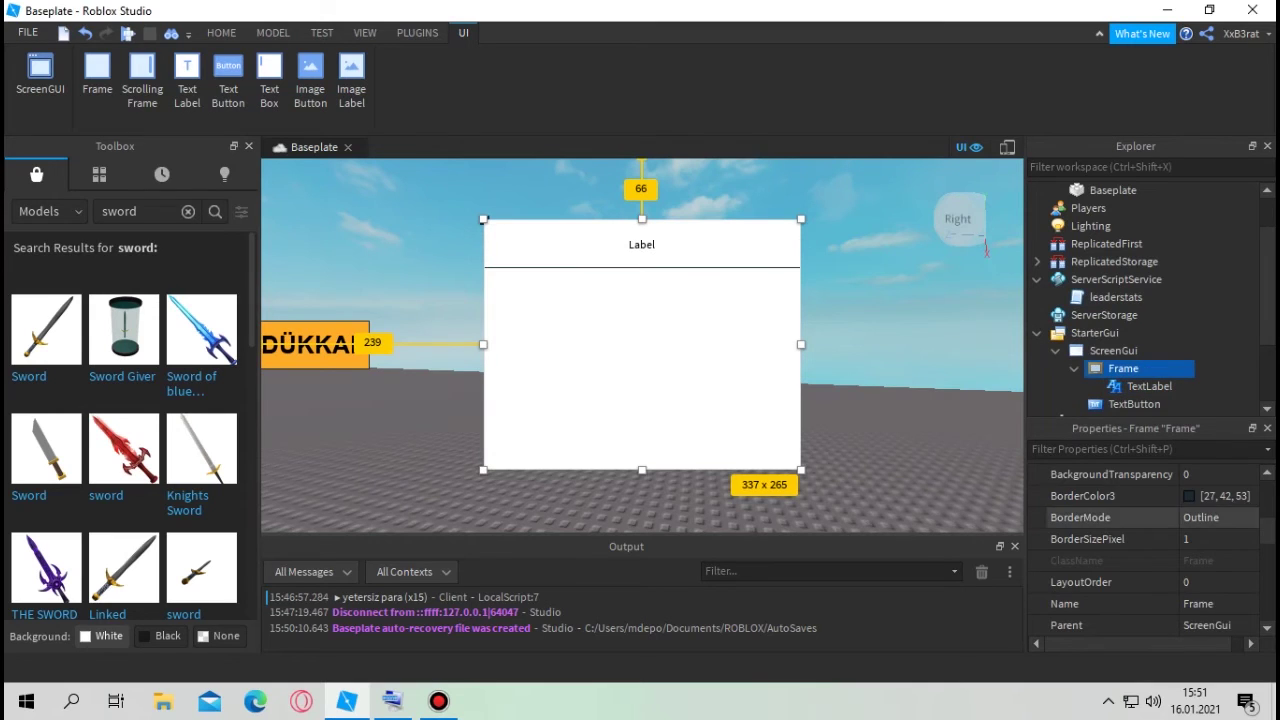
left_click(1189, 518)
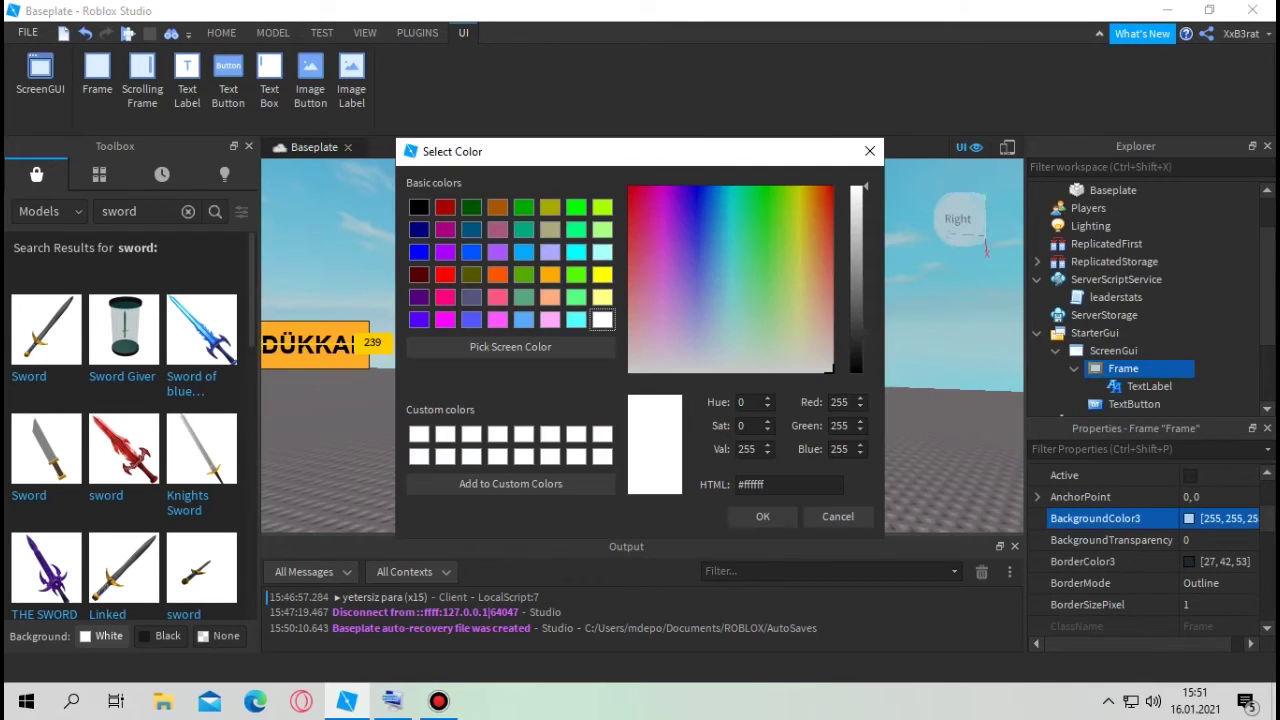
left_click_drag(460, 178, 917, 268)
left_click(1101, 328)
mouse_move(1101, 328)
left_mouse_down()
mouse_move(1062, 335)
mouse_move(1143, 343)
mouse_move(1123, 330)
left_mouse_up()
left_click(1258, 352)
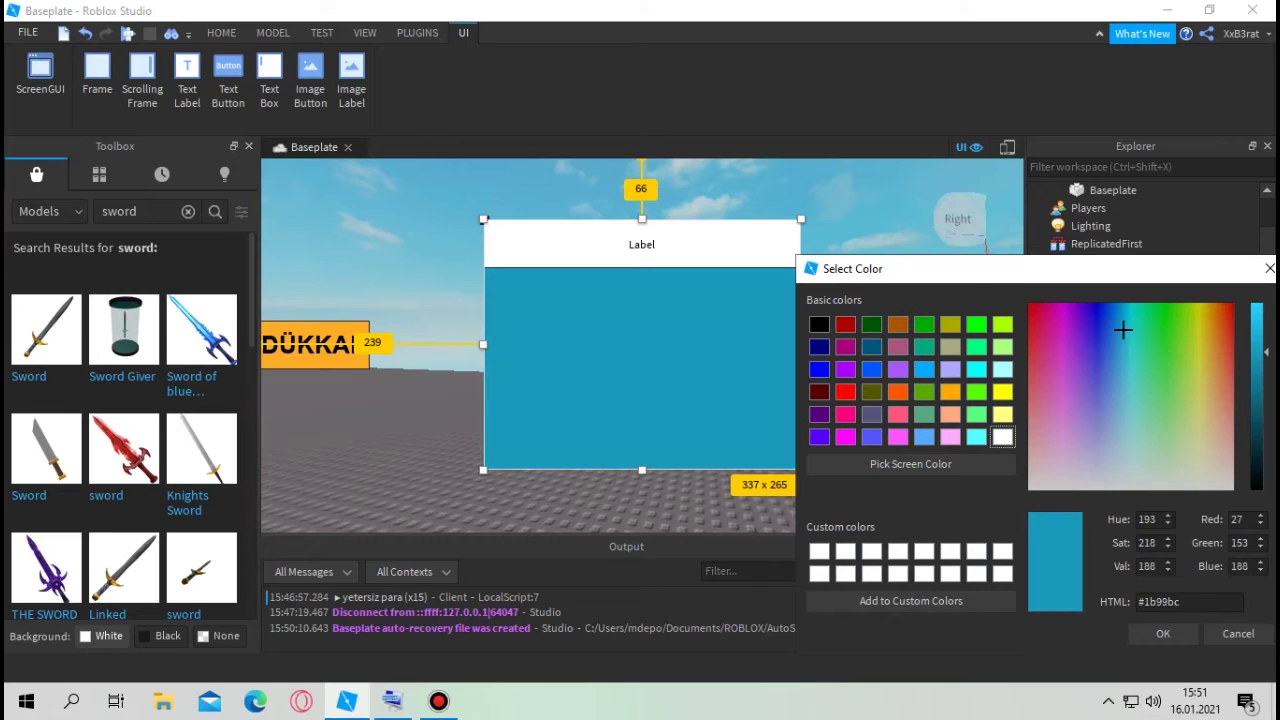
left_click(1163, 633)
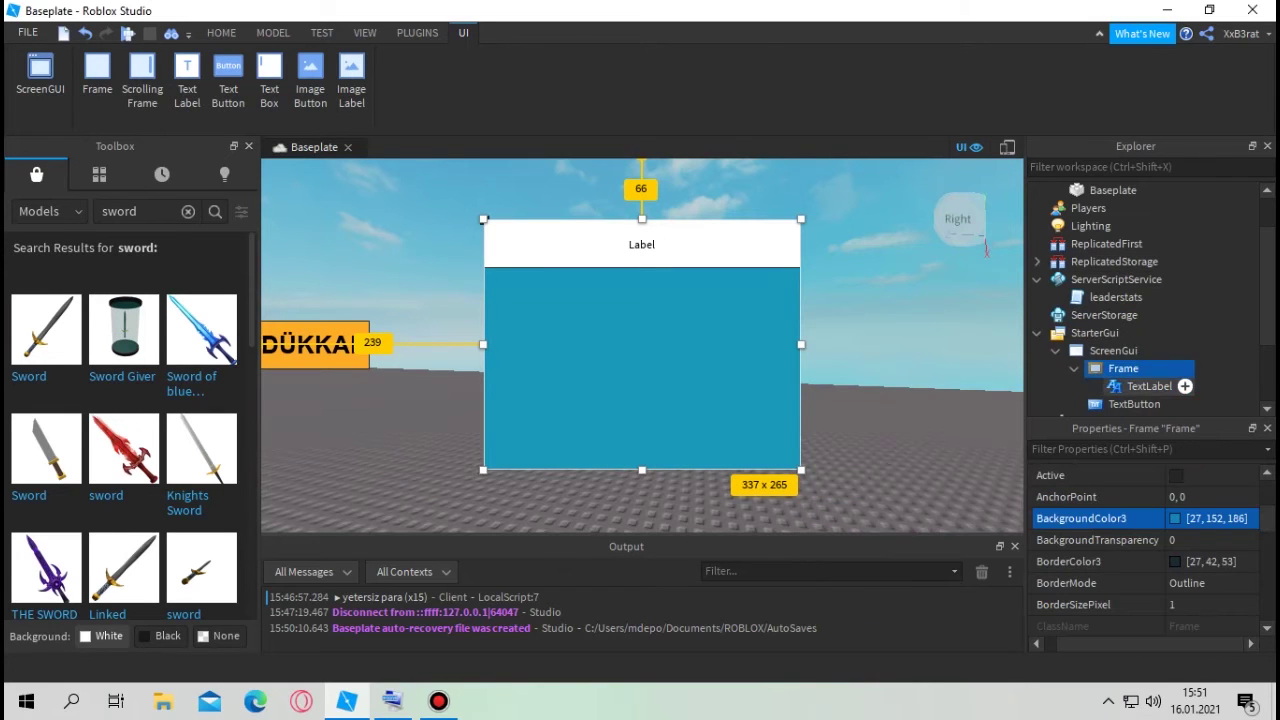
- Set the TextLabel's BackgroundTransparency to 1 and enable TextScaled on it
left_click(1150, 386)
left_click(1190, 540)
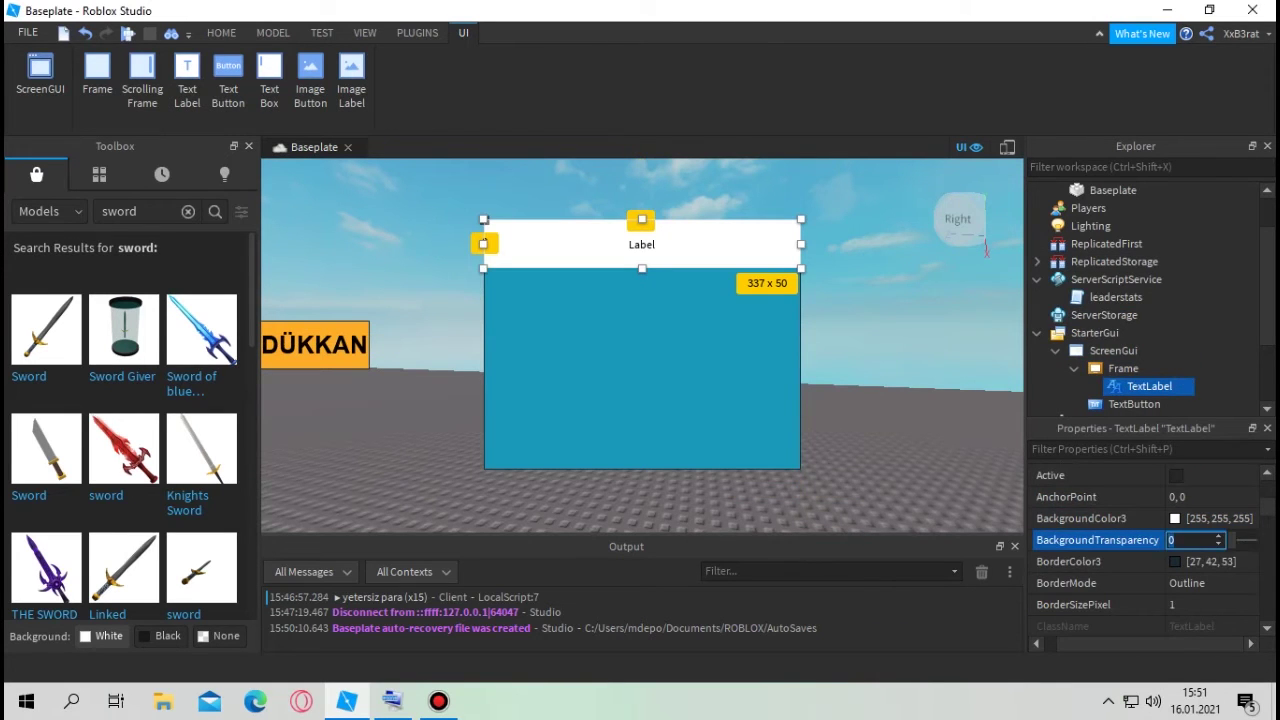
type("1")
key("Return")
scroll(1145, 545, "down", 10)
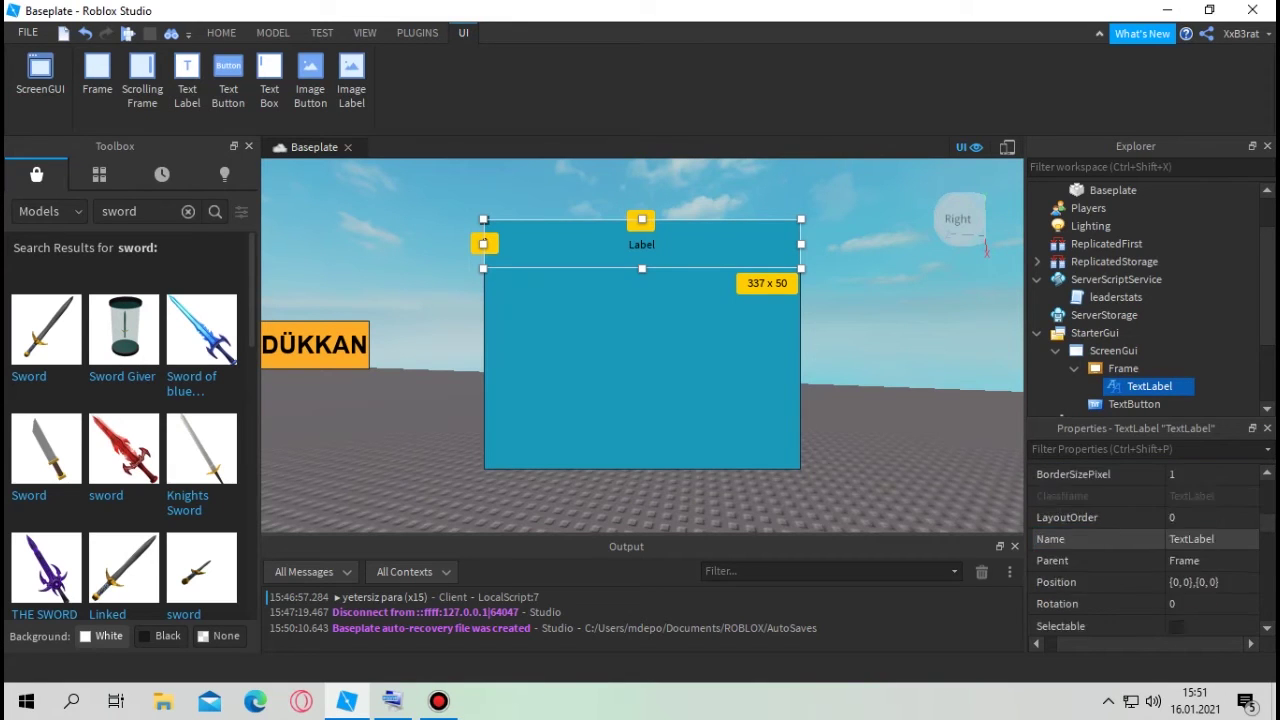
scroll(1160, 563, "down", 1)
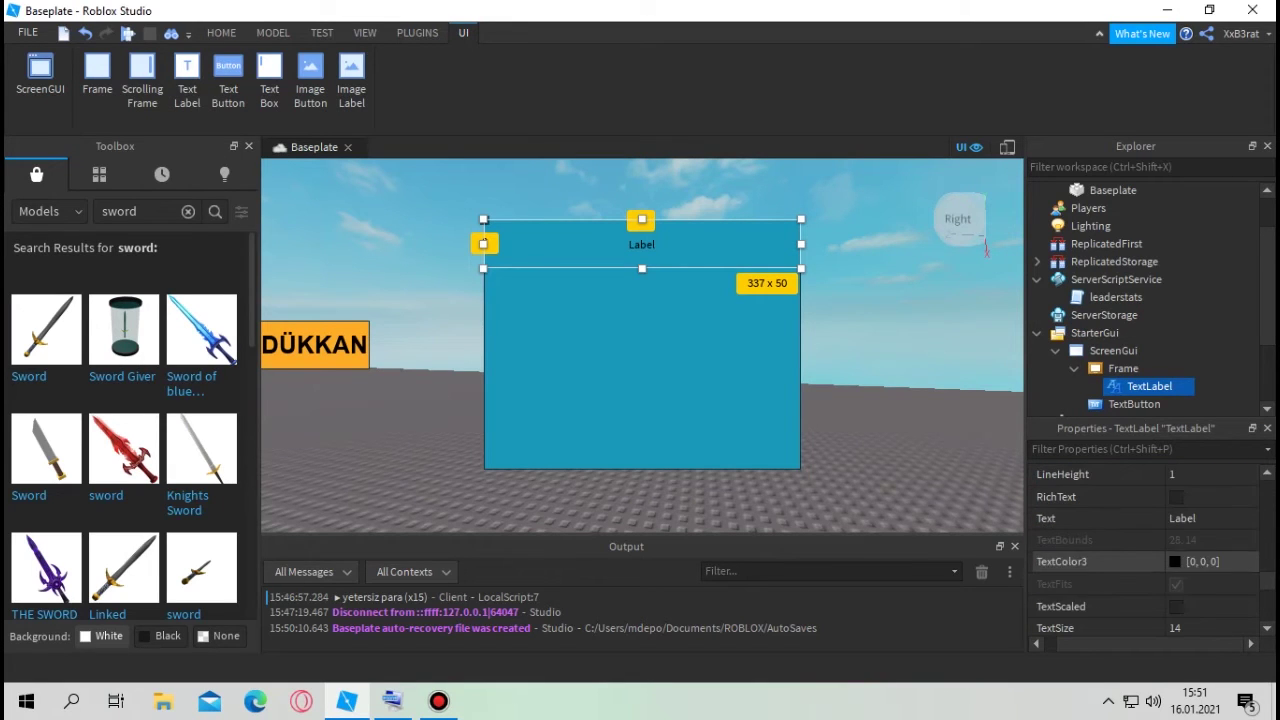
left_click(1176, 606)
- Set the TextLabel's font to Roboto and change its text to Eşya Dükkanı
scroll(1180, 562, "up", 2)
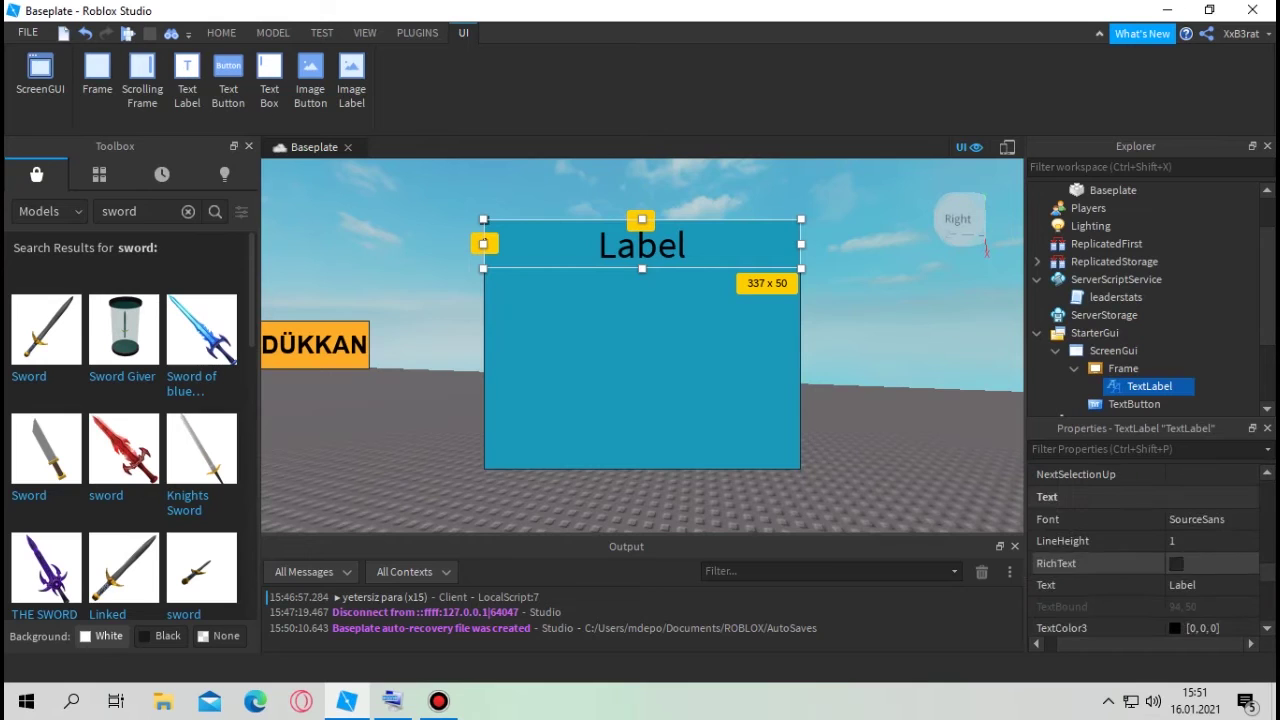
left_click(1200, 584)
left_click(1200, 584)
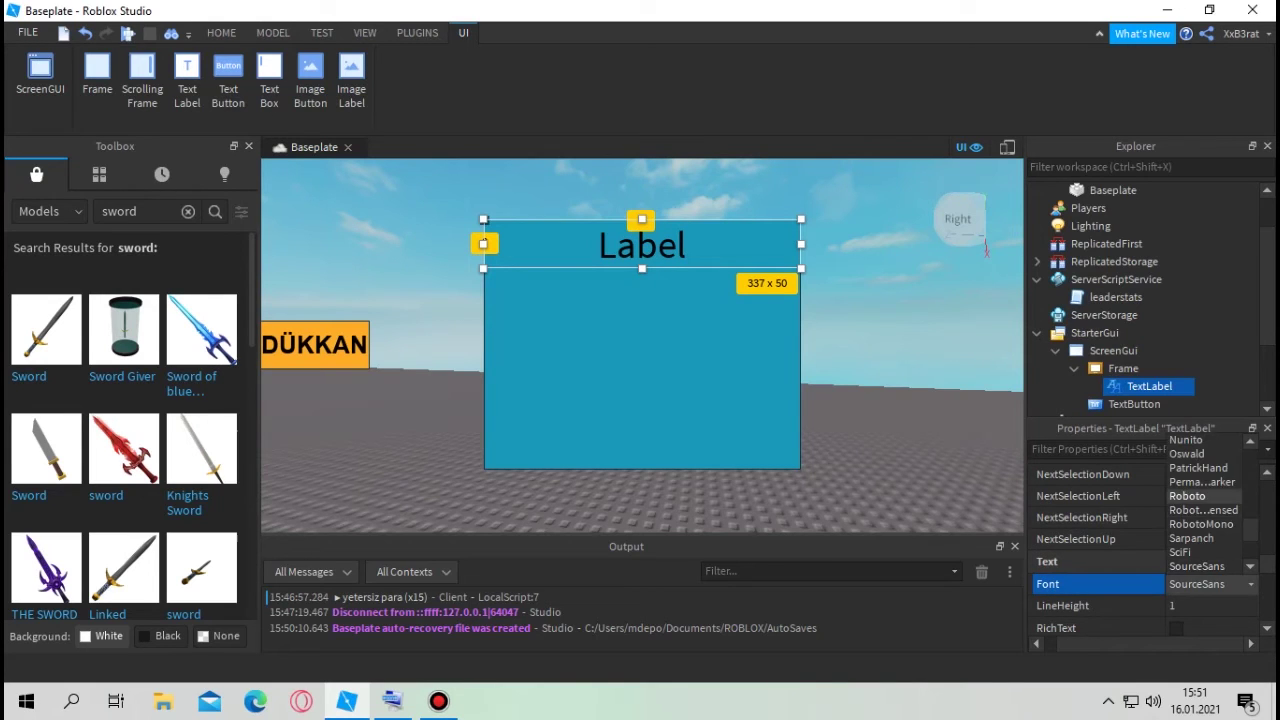
left_click(1187, 496)
scroll(1187, 496, "down", 1)
left_click(1196, 585)
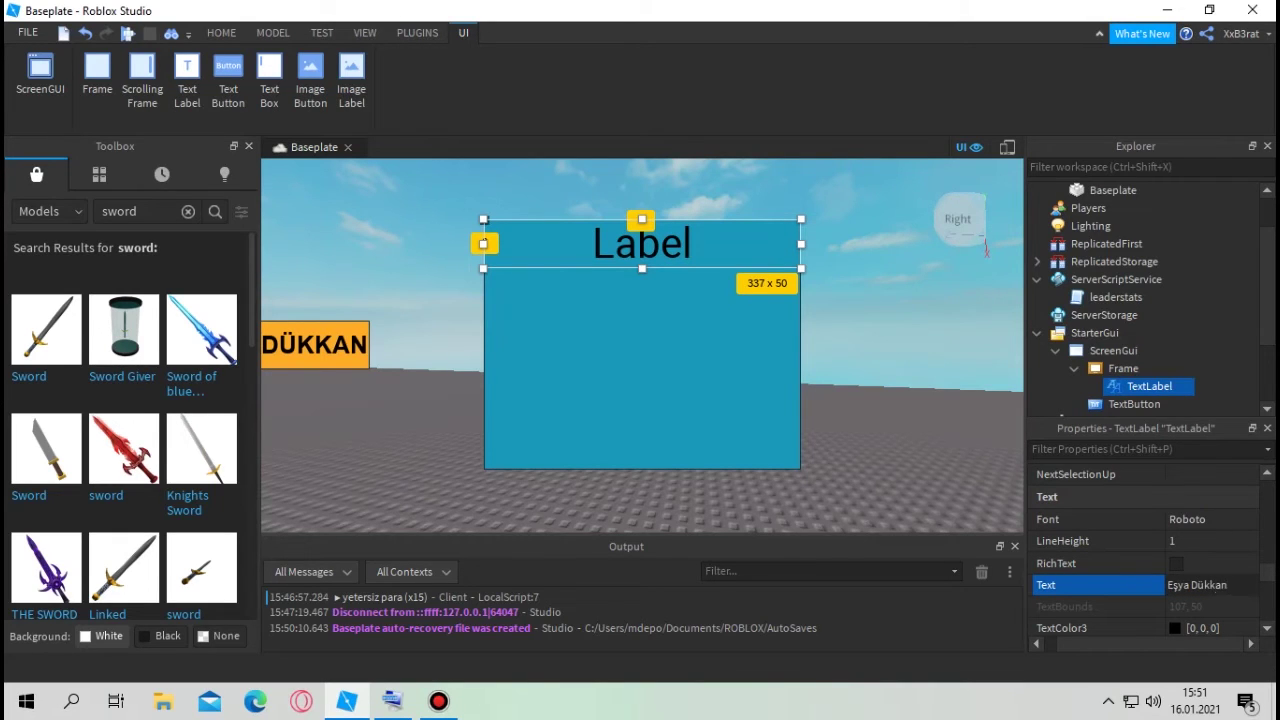
type("Eşya Dükkanı")
key("Return")
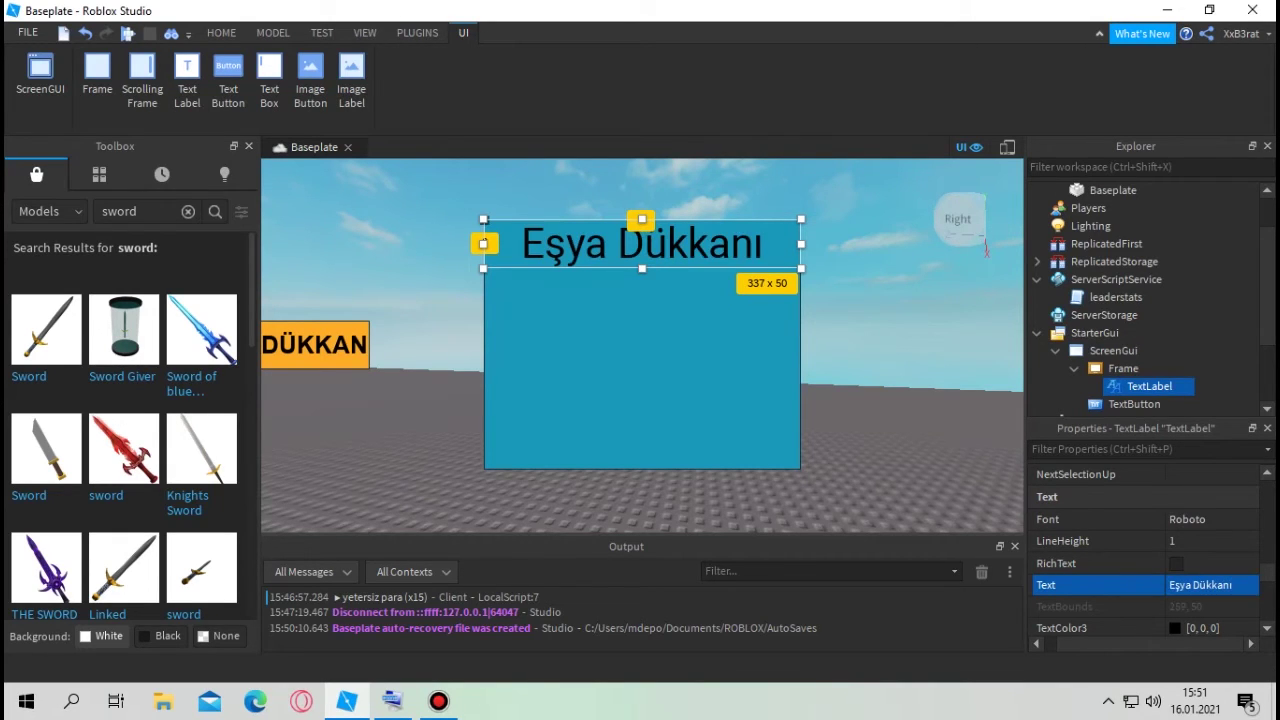
- Insert an ImageLabel into the Frame and move it below the title to a vertical offset of about 58
left_click(1151, 368)
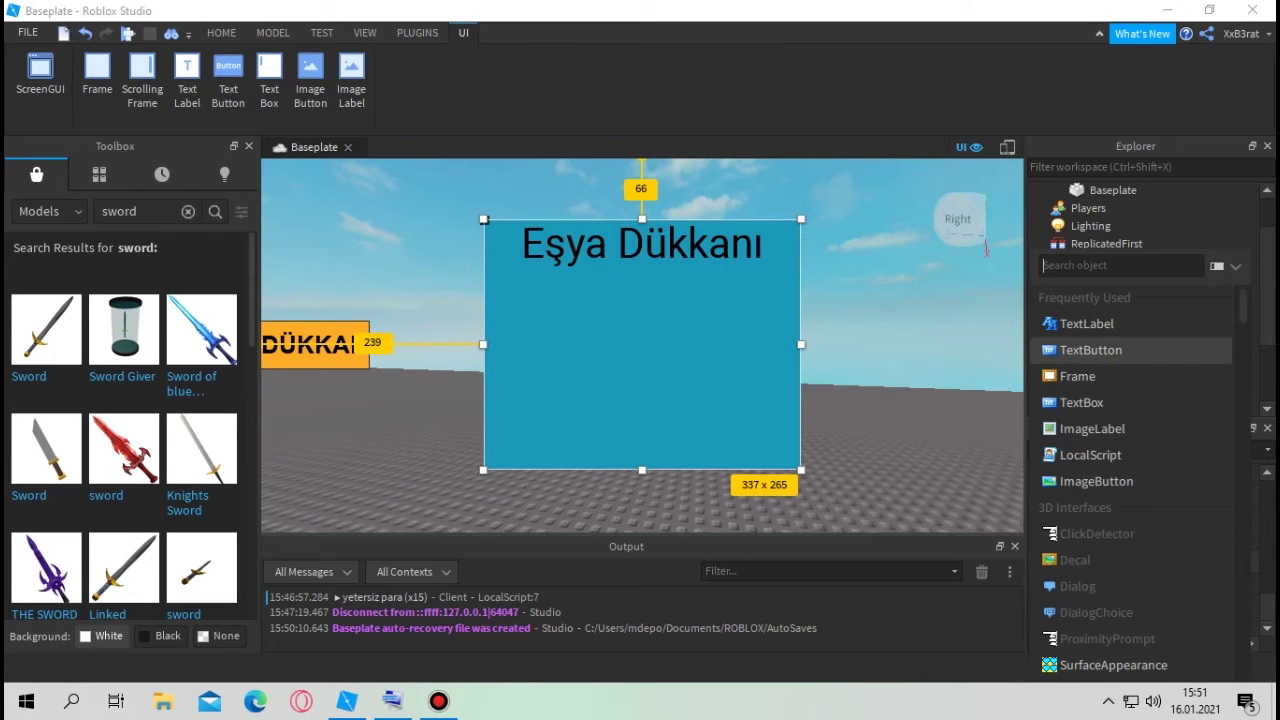
left_click(1092, 428)
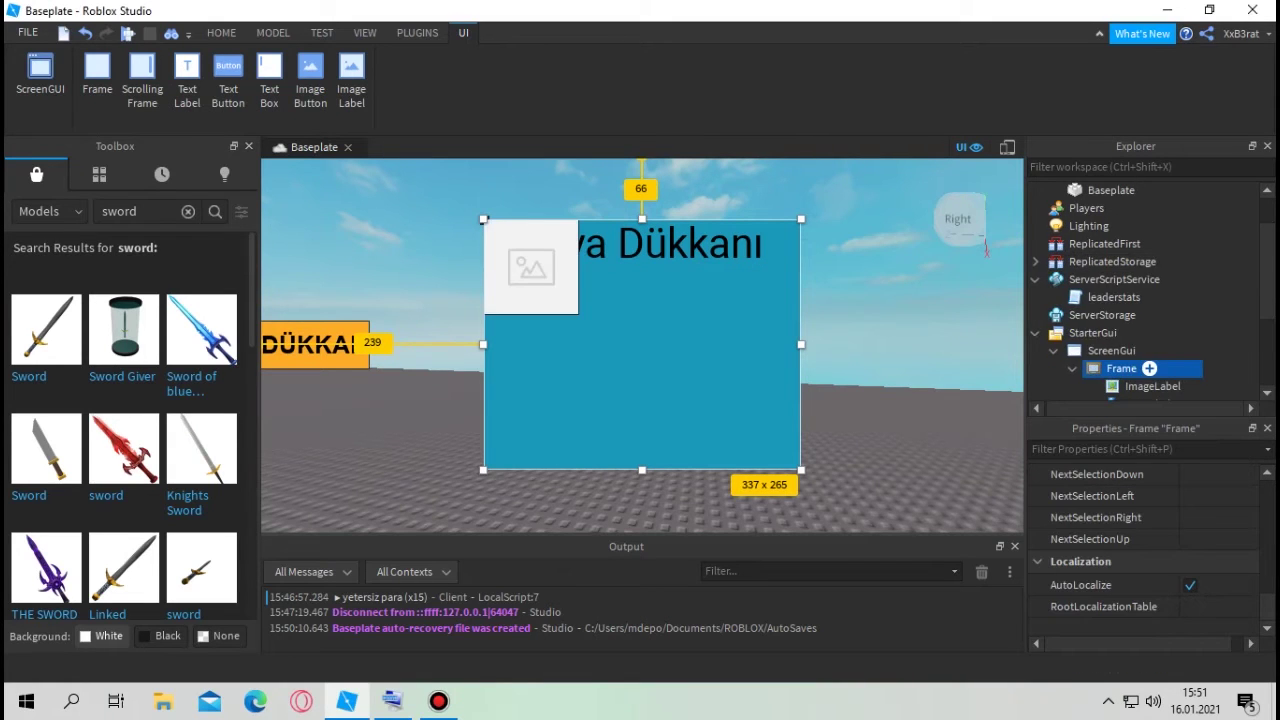
left_click_drag(531, 267, 531, 314)
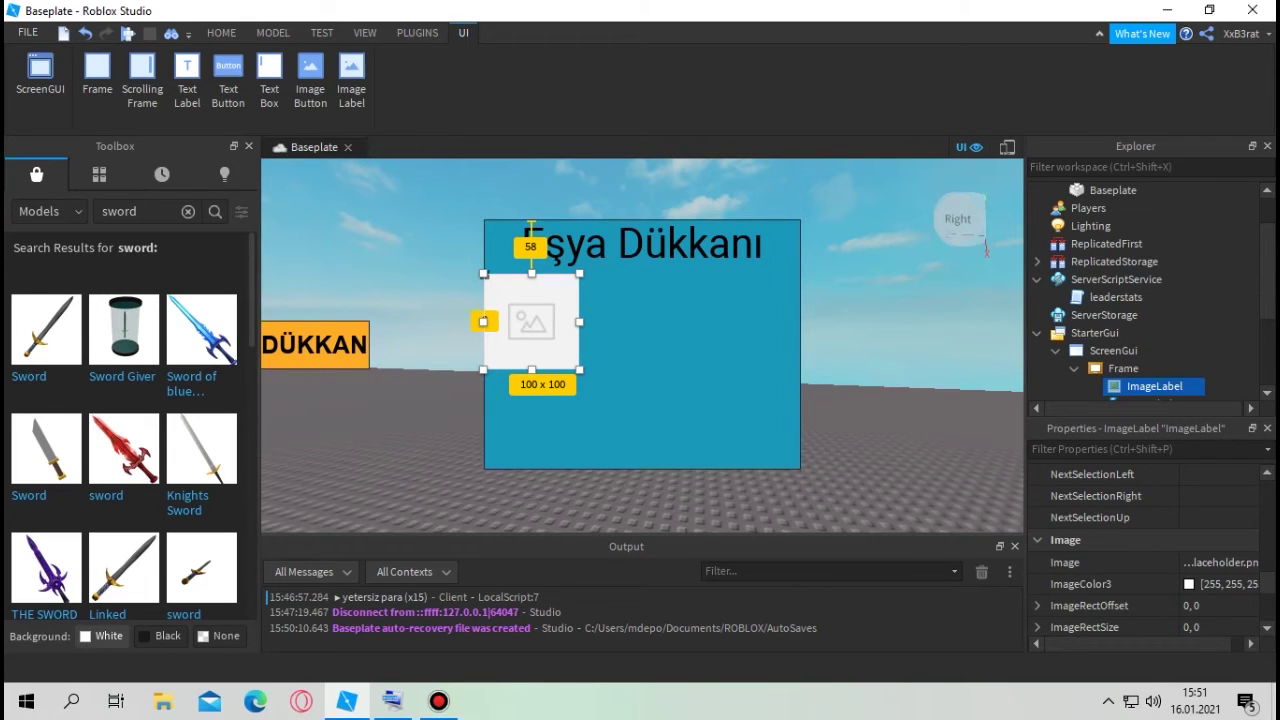
scroll(1150, 368, "down", 1)
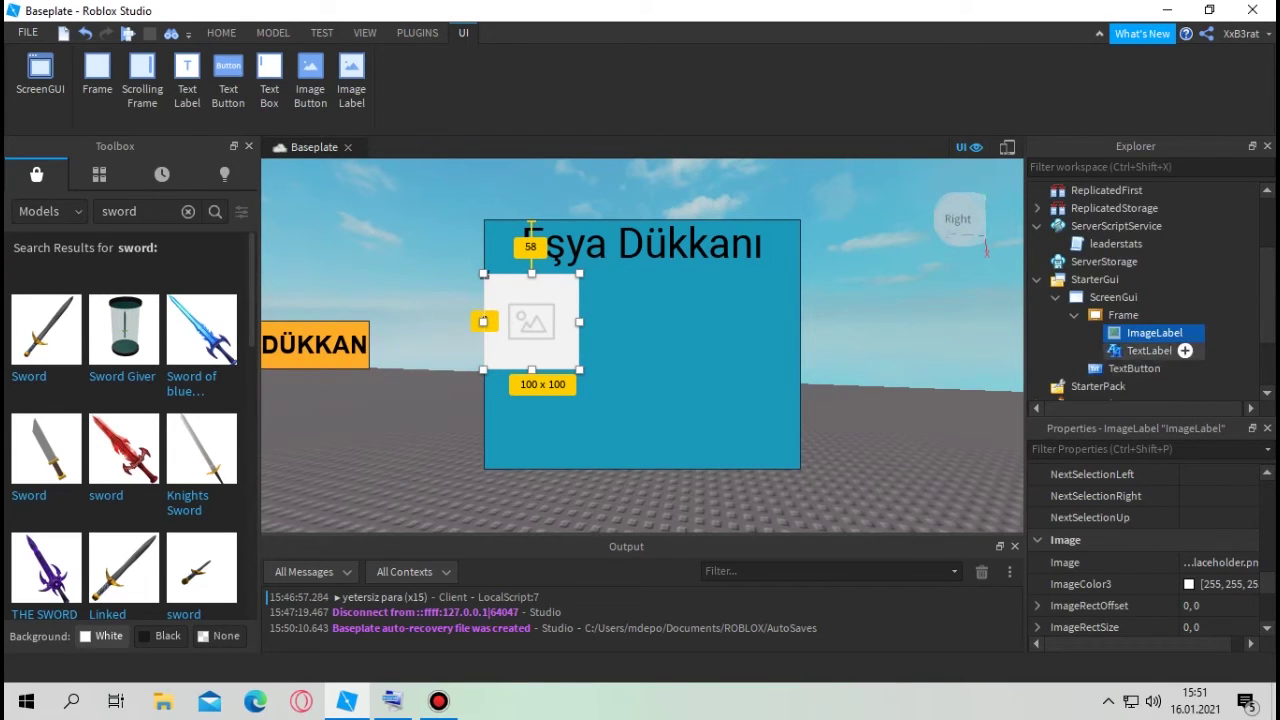
- Search the Toolbox images for "sword transparency"
left_click(50, 211)
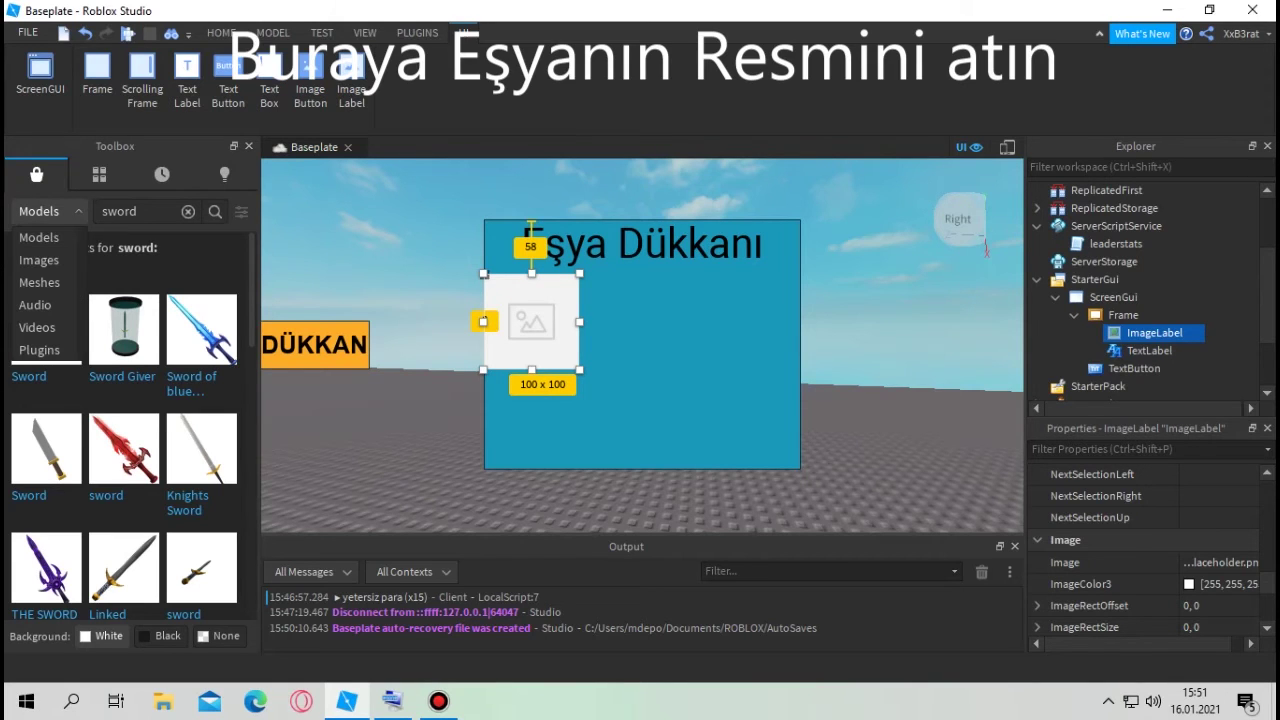
left_click(40, 260)
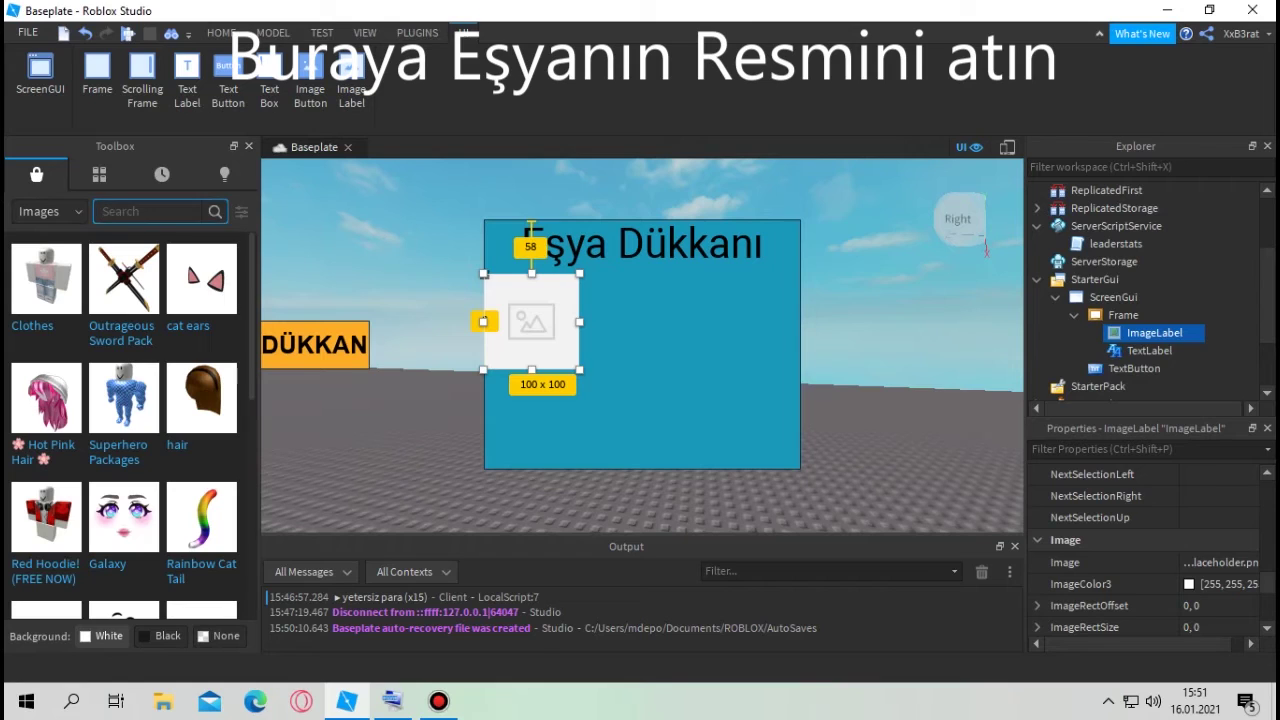
type("sword transparency")
key("Return")
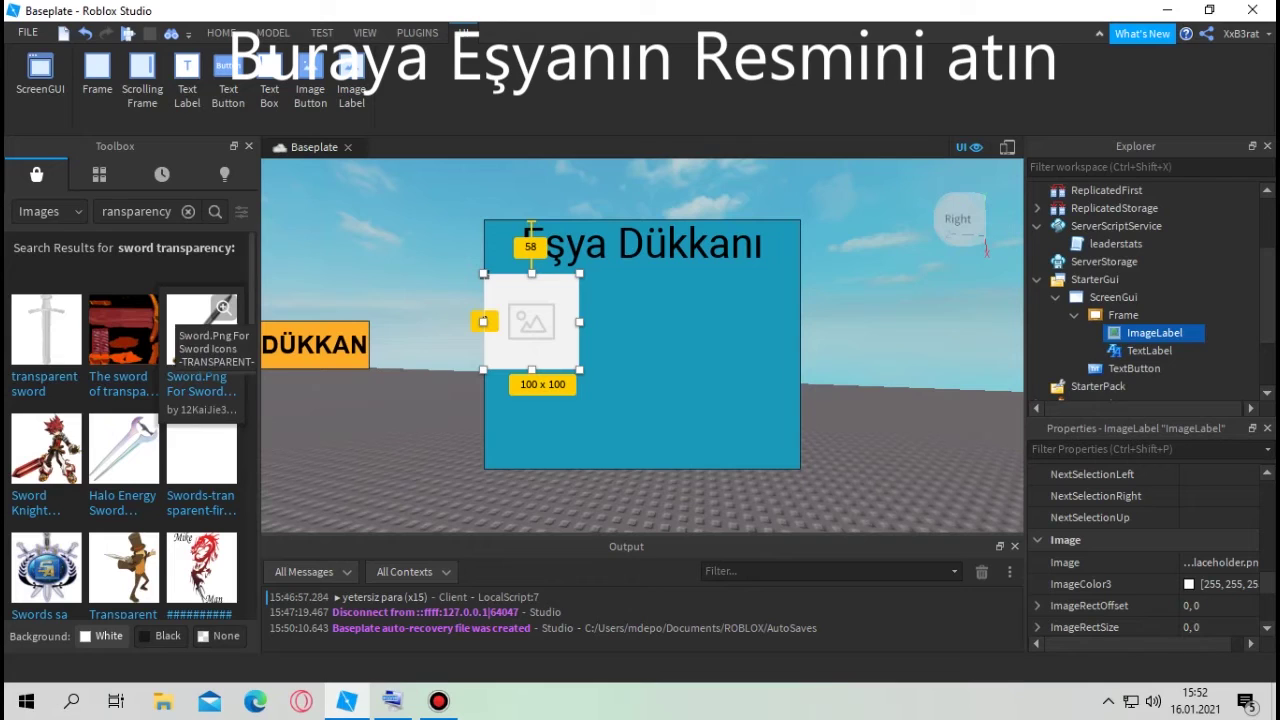
- Copy the asset ID of the Sword.Png For Sword Icons image and assign it as the ImageLabel's Image
right_click(202, 320)
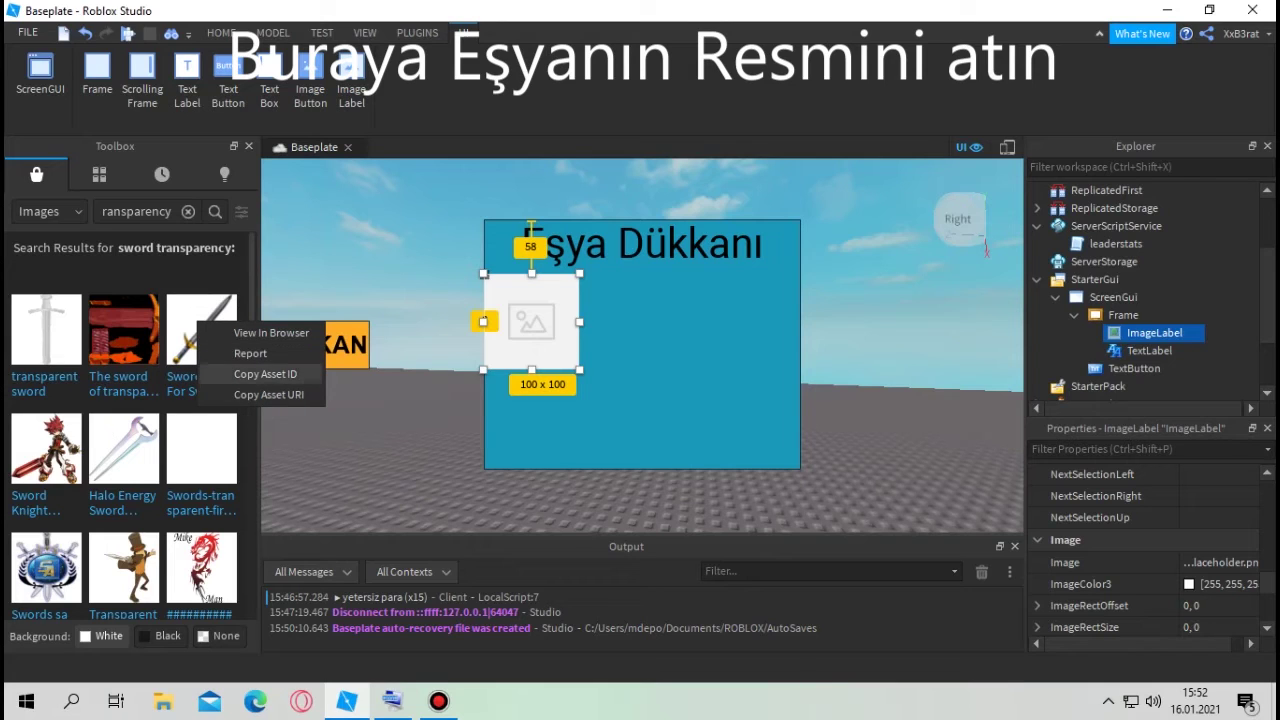
left_click(262, 372)
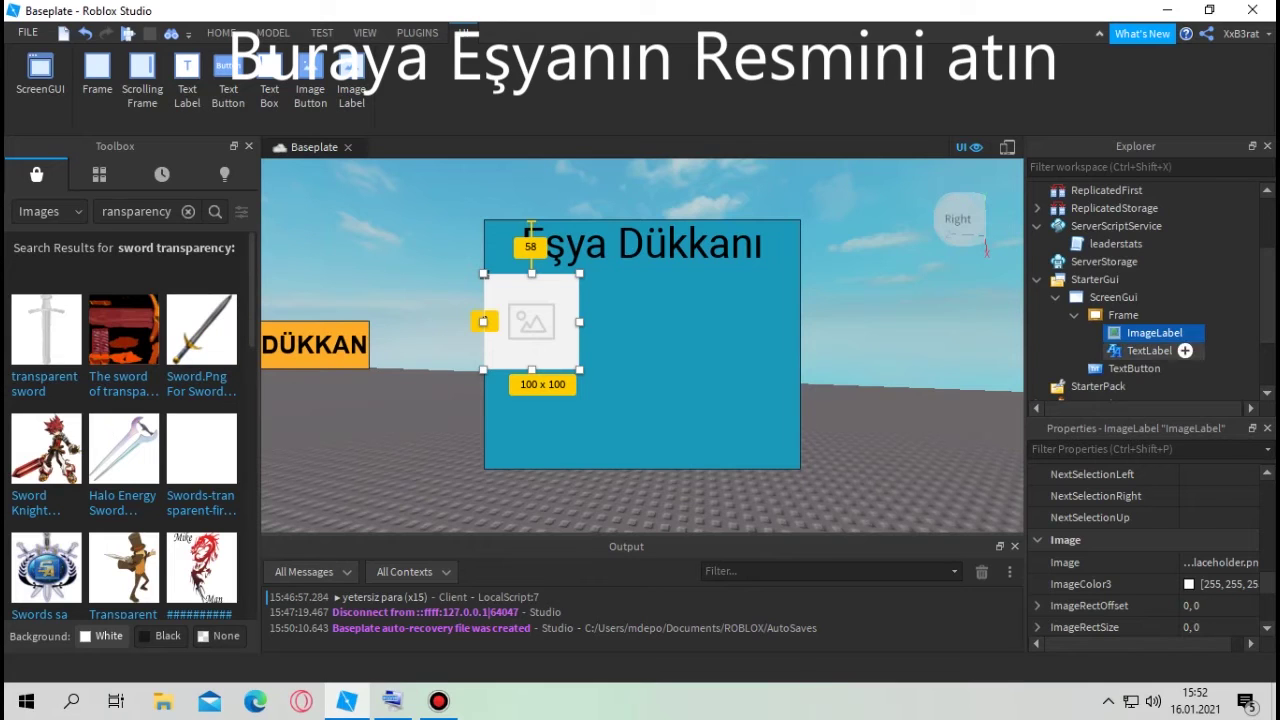
left_click(1220, 562)
key("ctrl+v")
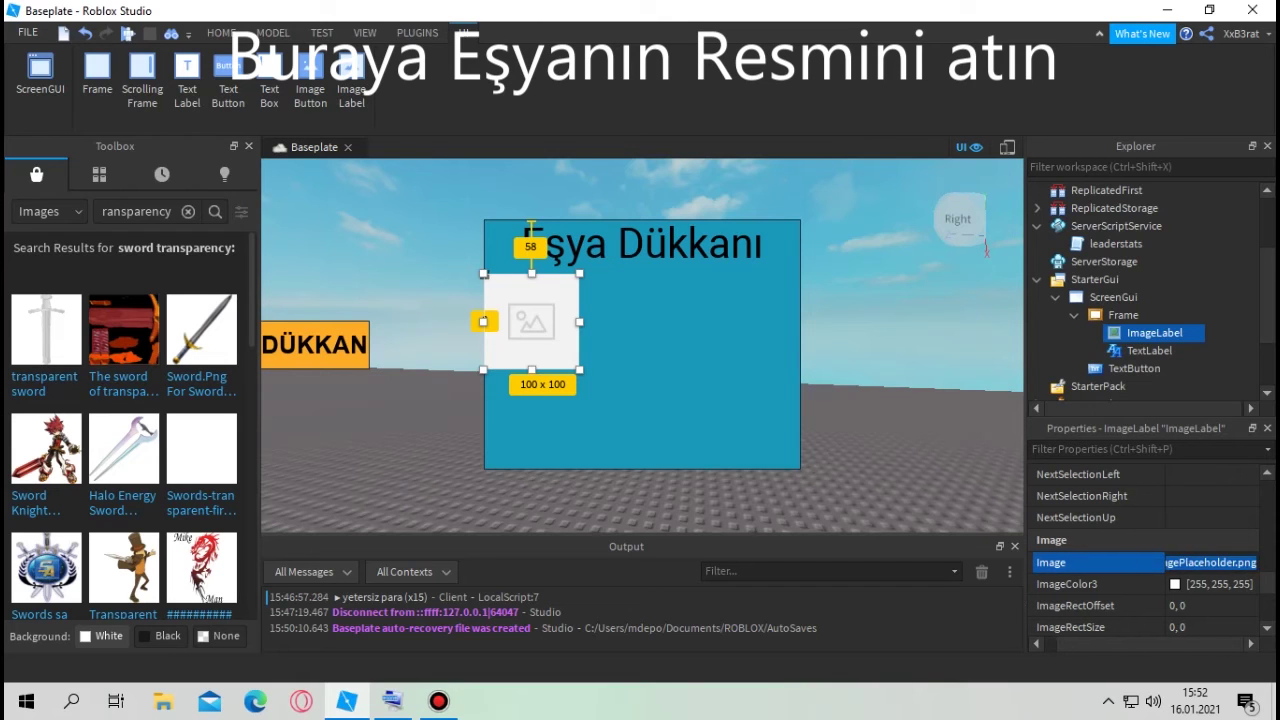
key("Return")
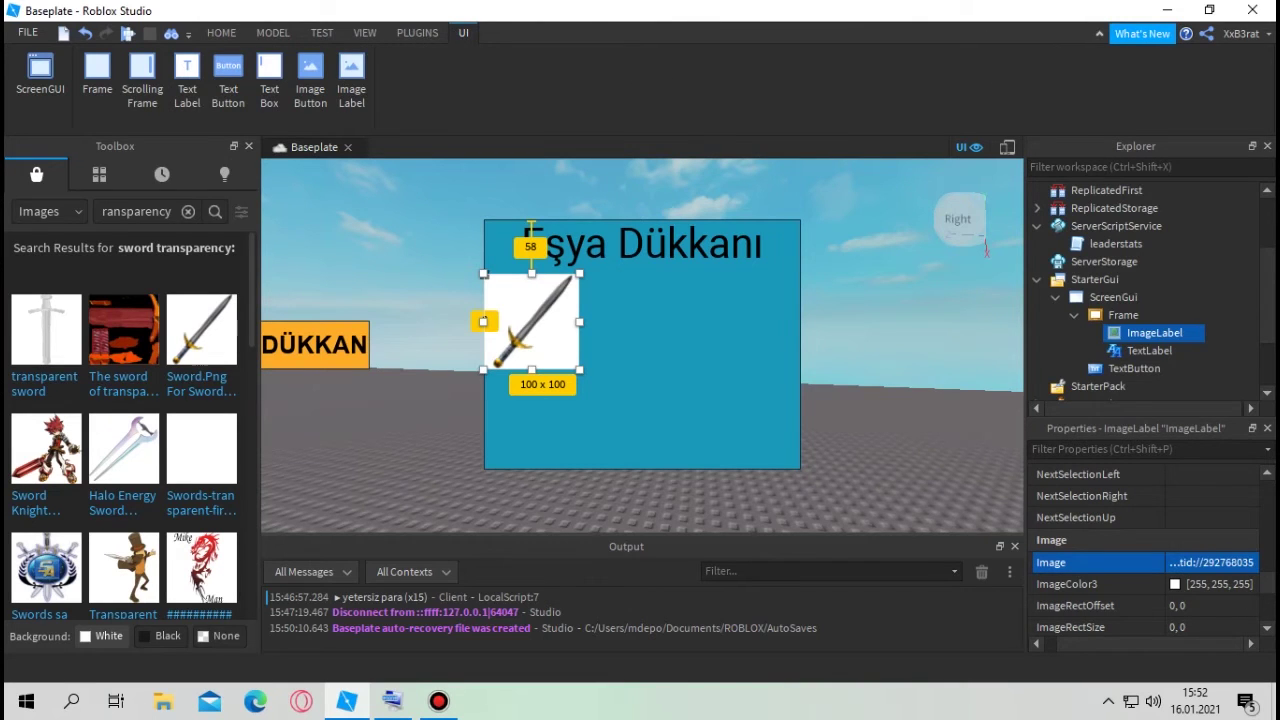
- Set the sword ImageLabel's BackgroundTransparency to 1
scroll(1150, 550, "up", 5)
scroll(1100, 517, "up", 3)
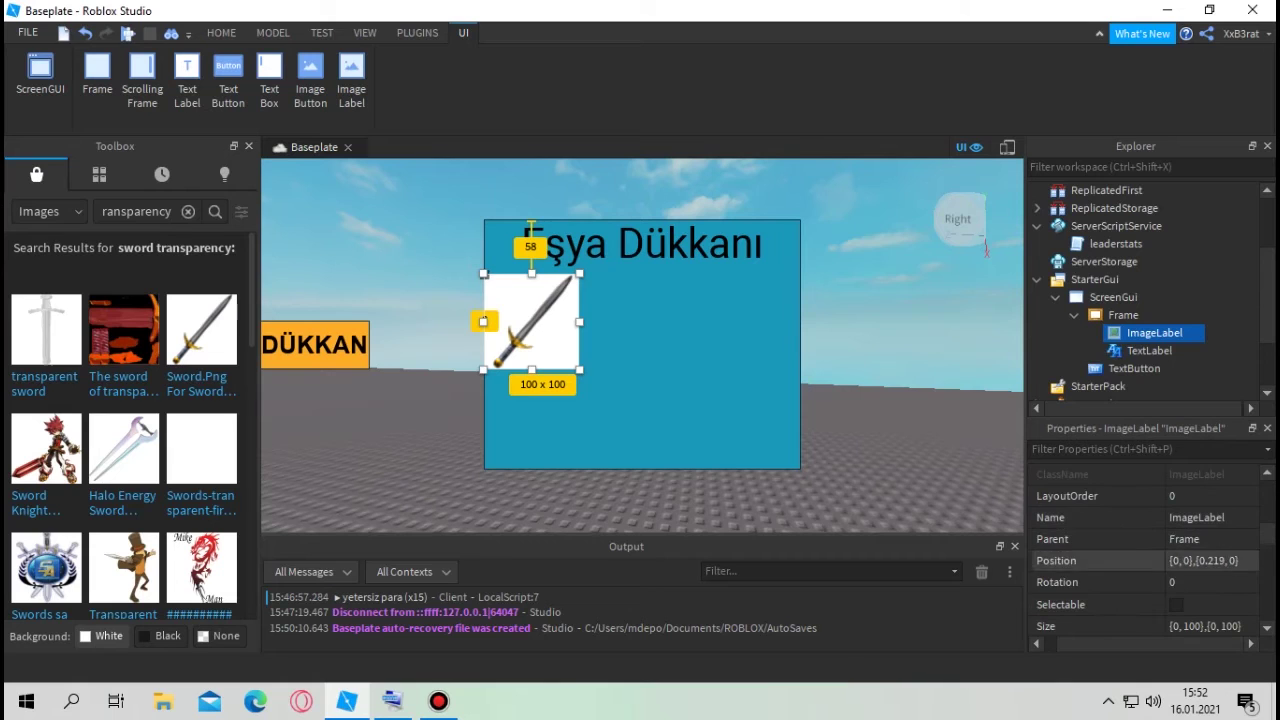
scroll(1100, 517, "up", 3)
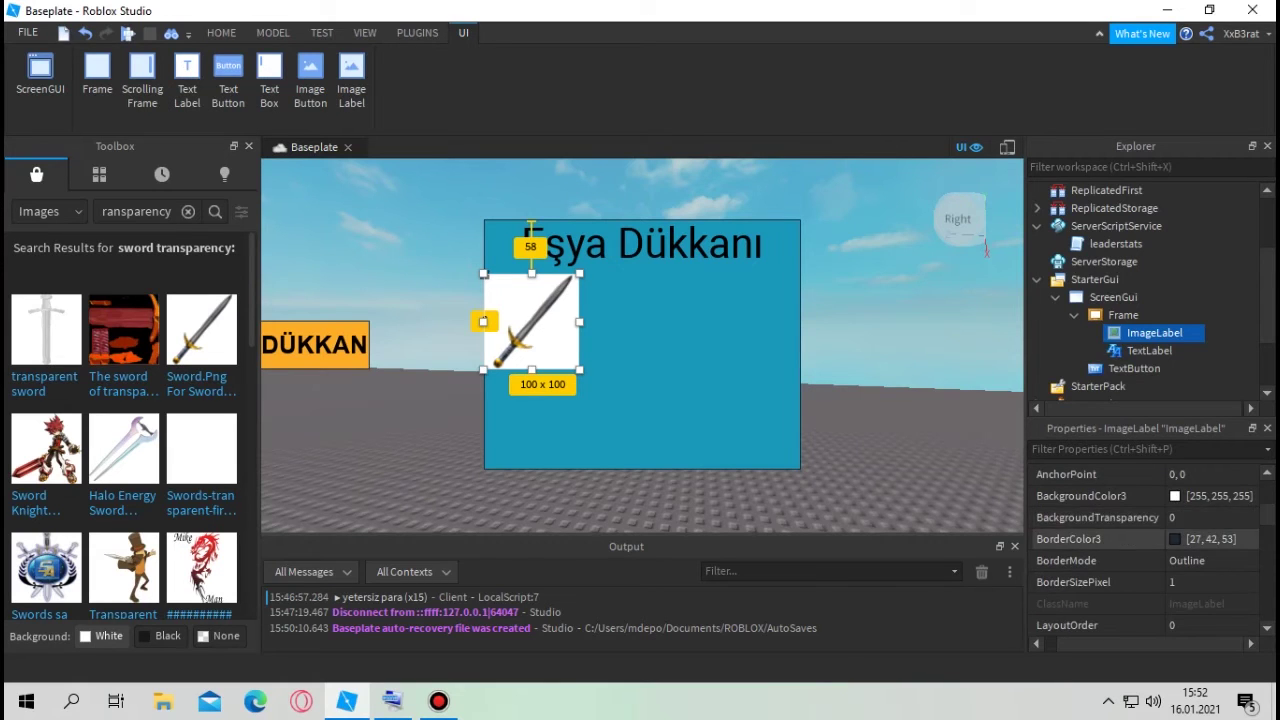
left_click(1195, 517)
type("1")
key("Return")
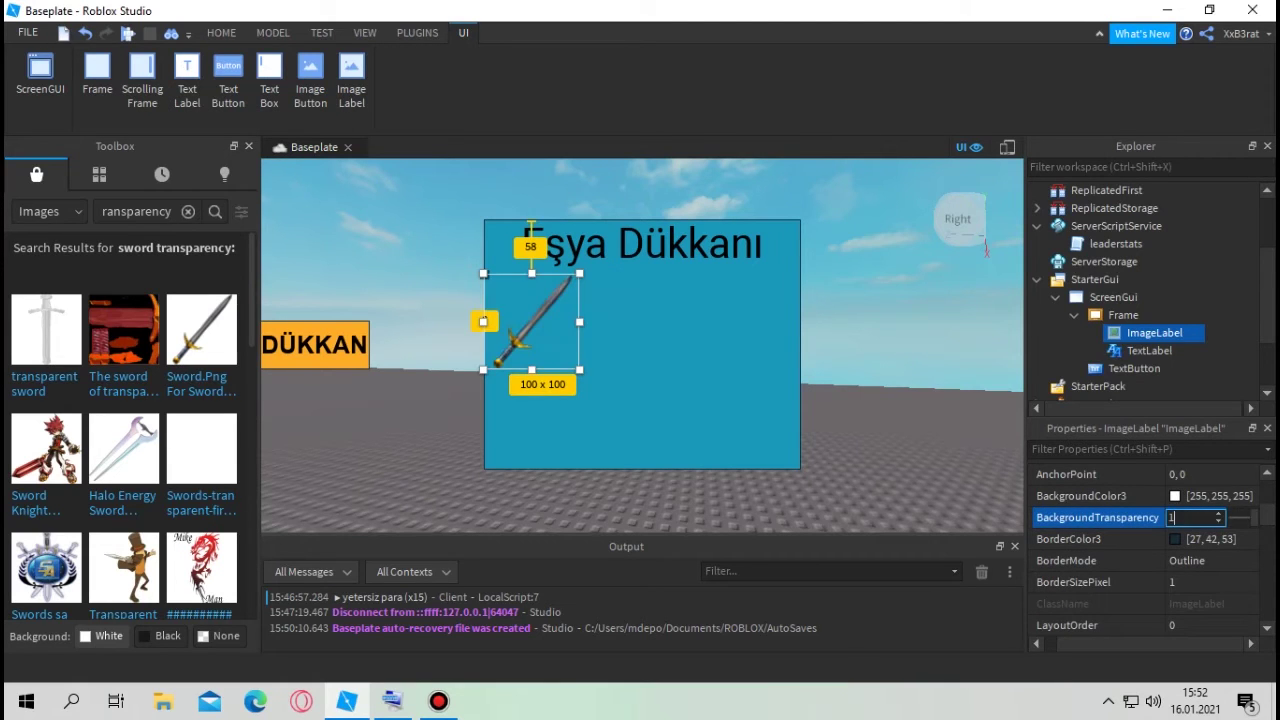
- Insert a TextLabel into the ImageLabel, place it directly below the sword and resize it to about 100 x 36
mouse_move(1160, 332)
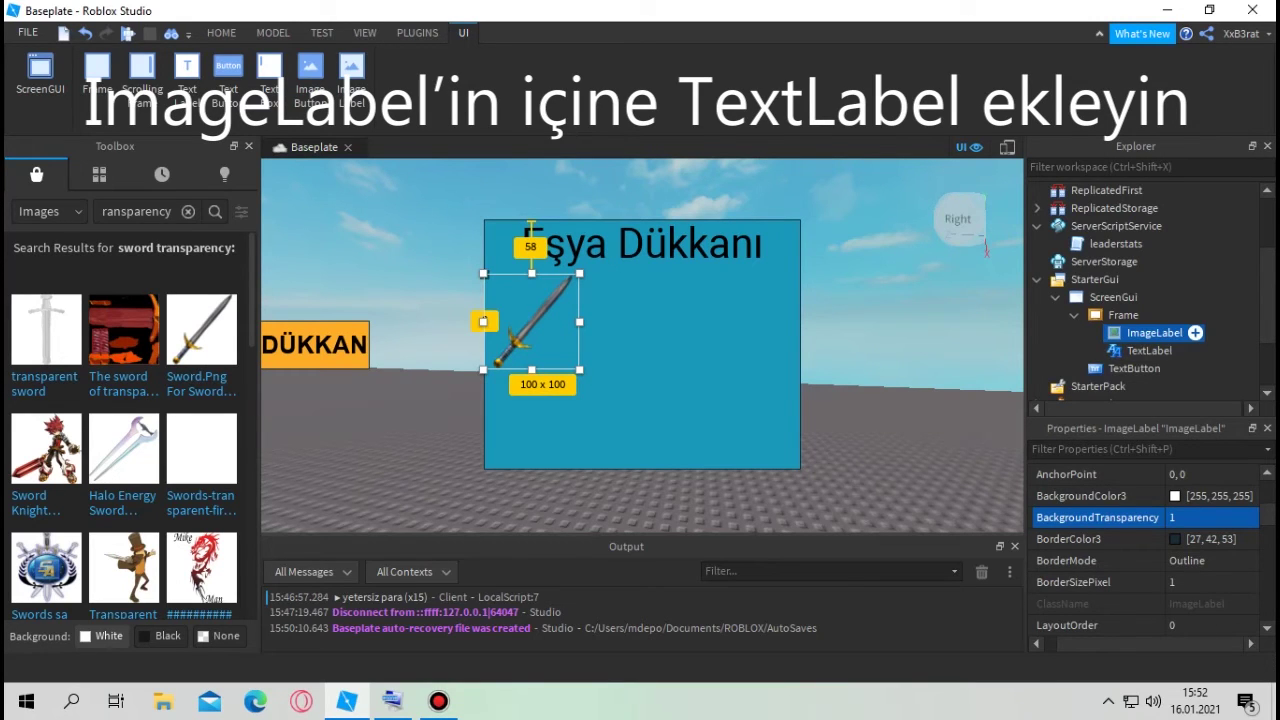
left_click(1195, 333)
type("te")
left_click(1180, 298)
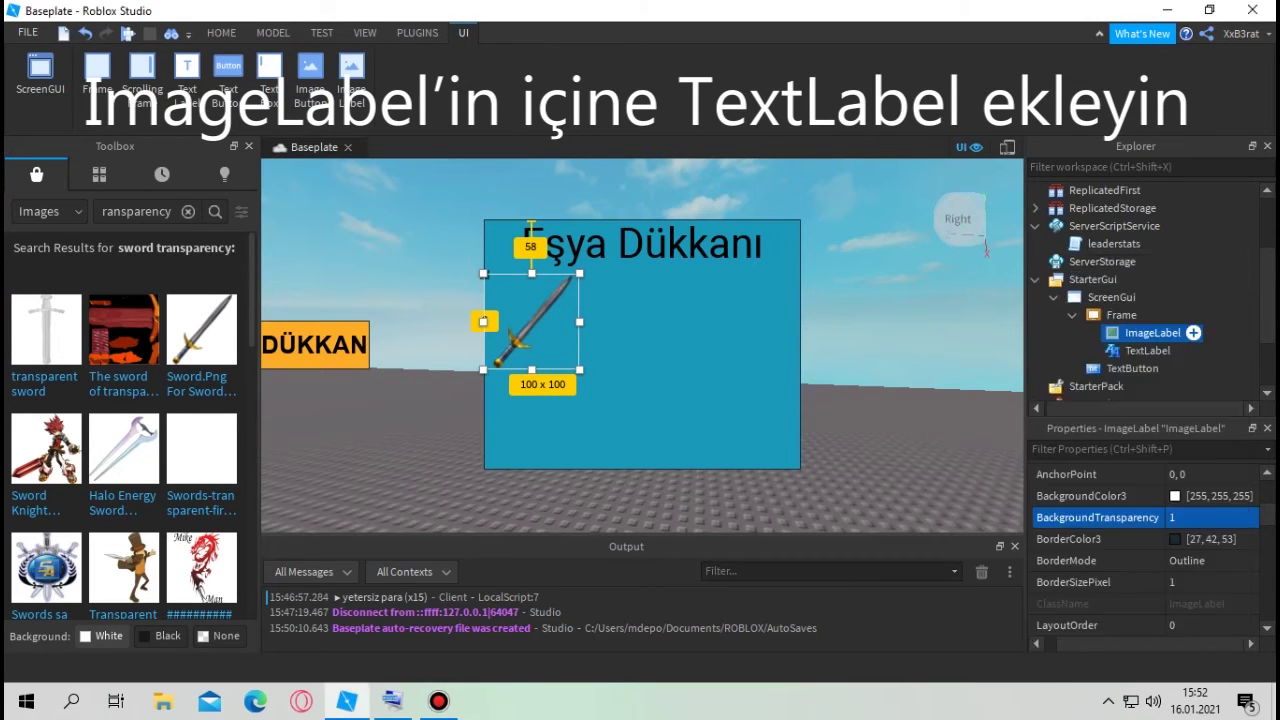
left_click_drag(578, 297, 578, 392)
left_click_drag(673, 392, 531, 403)
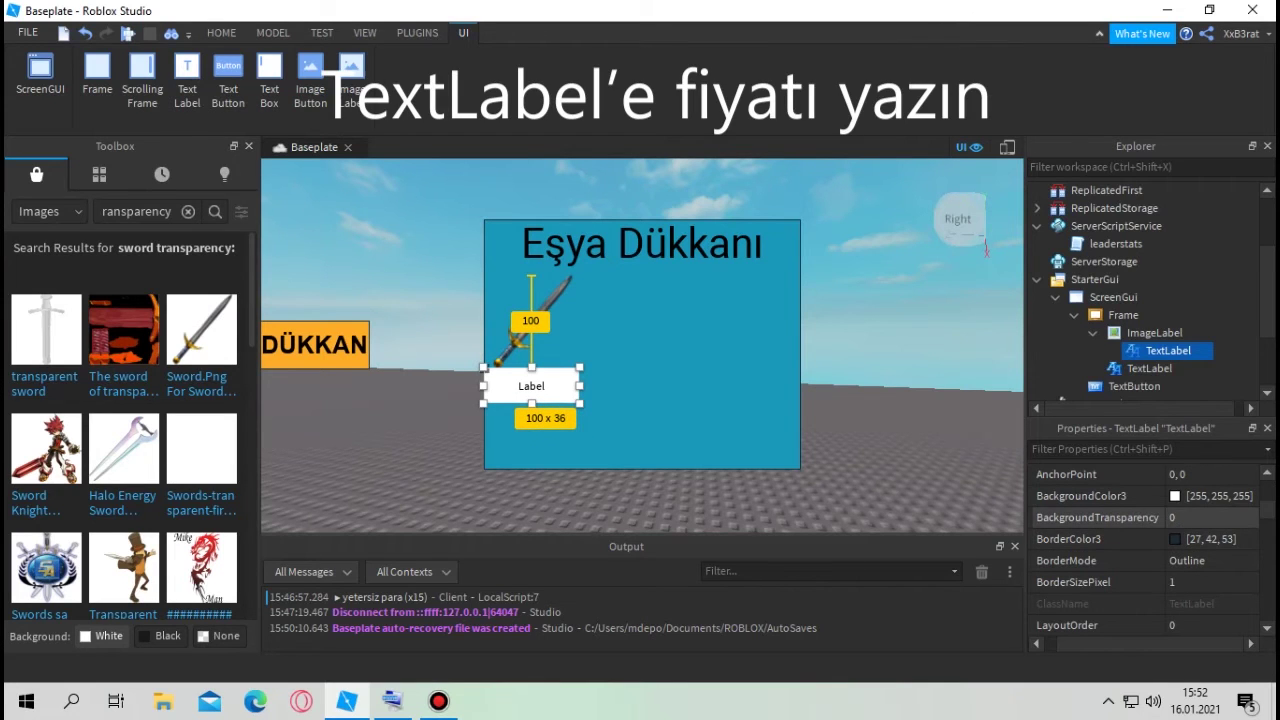
- Set the new TextLabel's BackgroundTransparency to 1
left_click(1210, 517)
type("1")
key("Return")
- Set the TextLabel's font to Code and change its text to Fiyat 200 Para
scroll(1140, 517, "down", 3)
scroll(1140, 517, "down", 3)
left_click(1210, 497)
left_click(1200, 516)
left_click(1207, 498)
scroll(1205, 530, "up", 8)
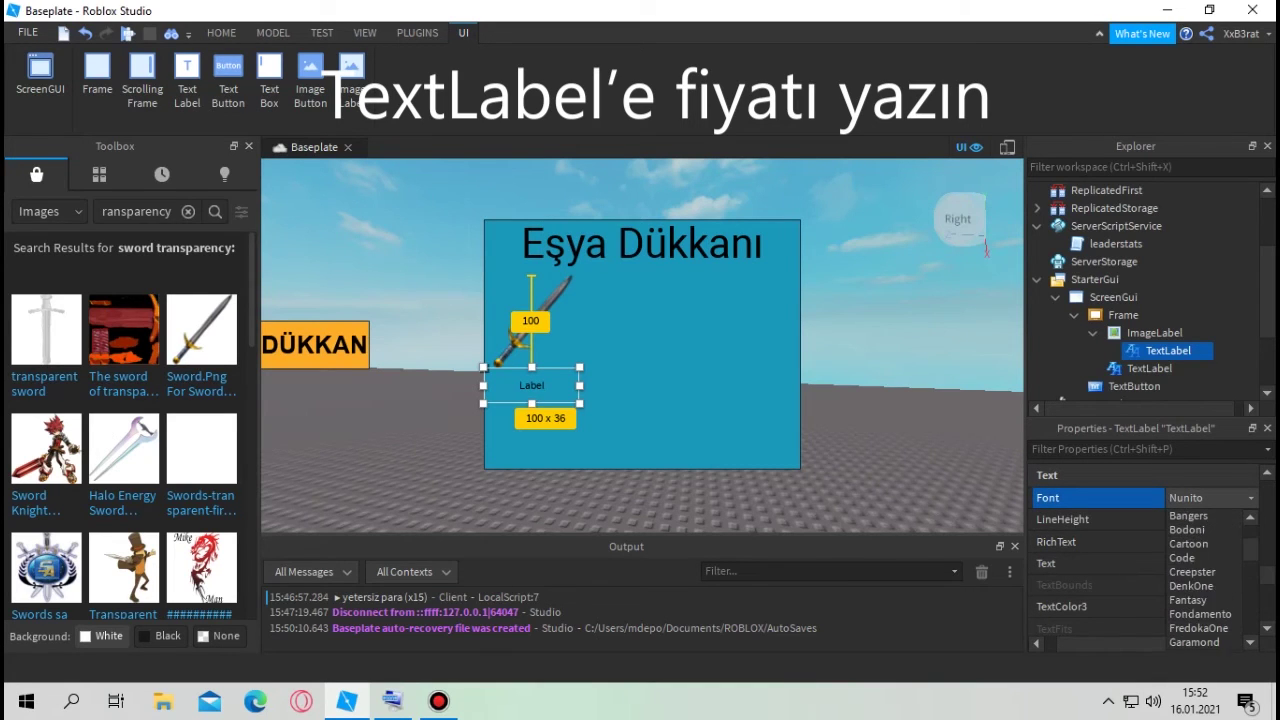
left_click(1182, 557)
left_click(1200, 563)
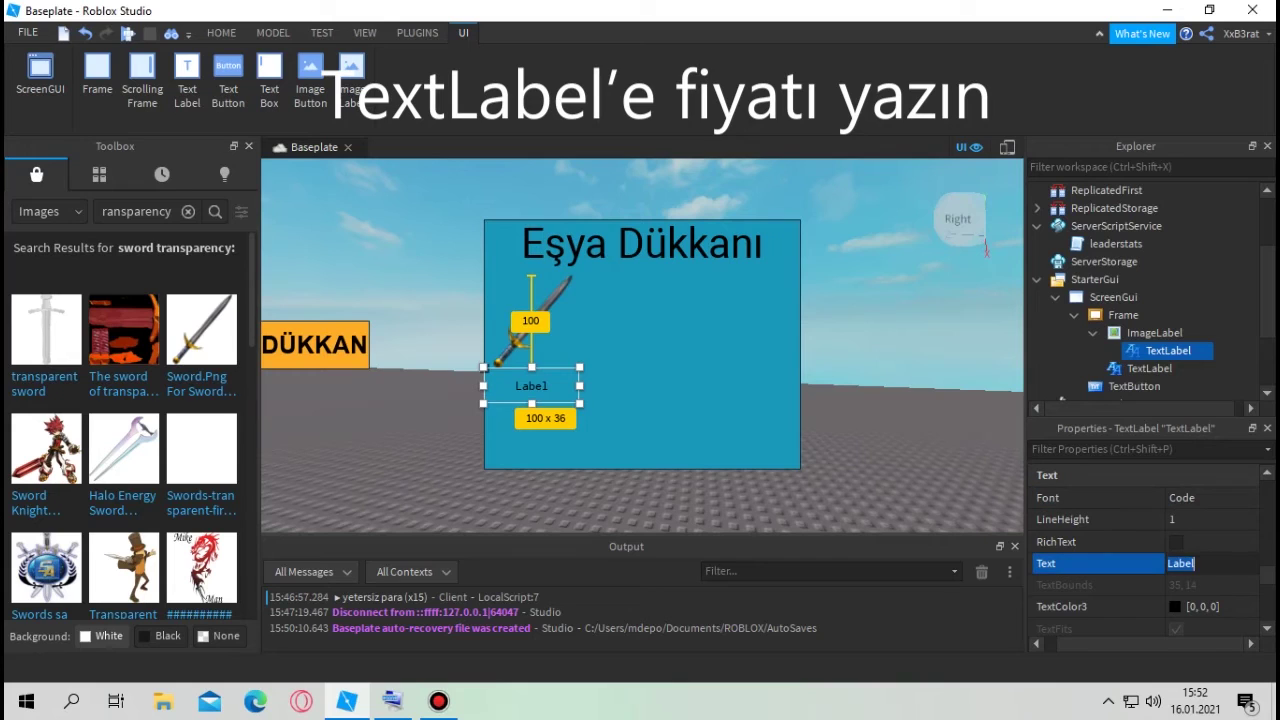
type("Fiyat 200 Para")
key("Return")
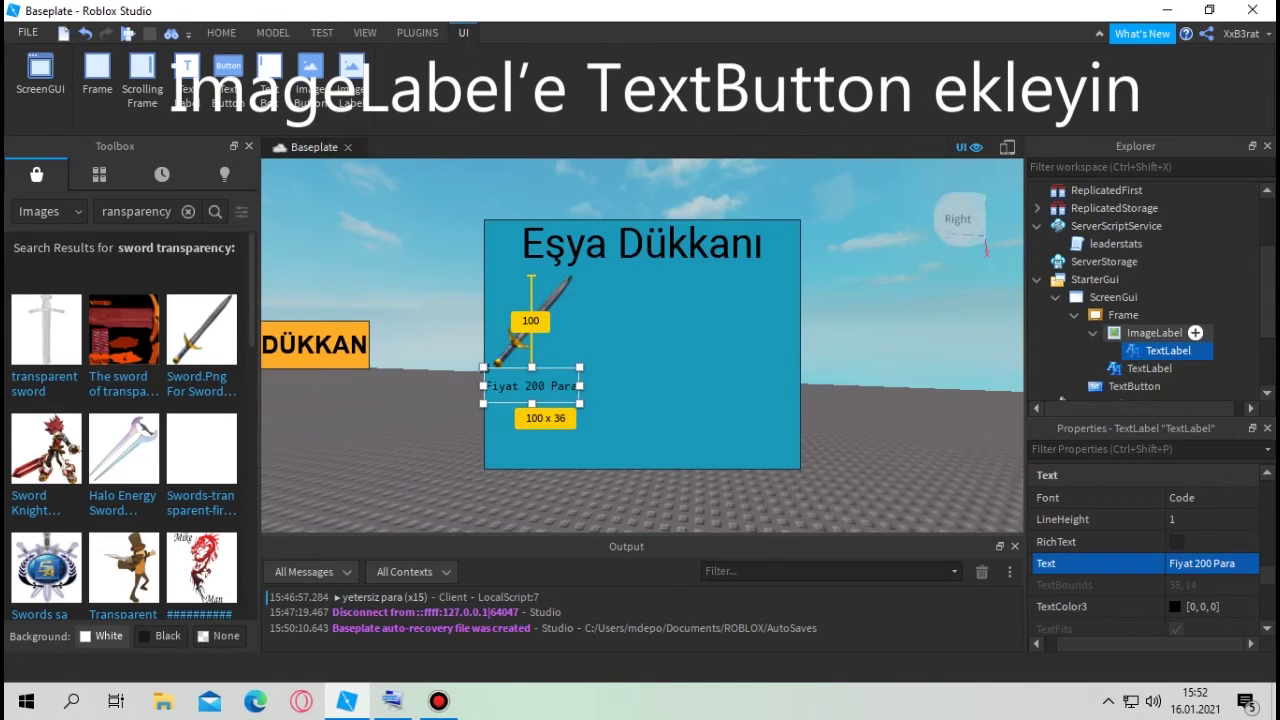
- Insert a TextButton into the ImageLabel, place it below the price text and resize it to about 100 x 42
left_click(1195, 333)
left_click(1086, 340)
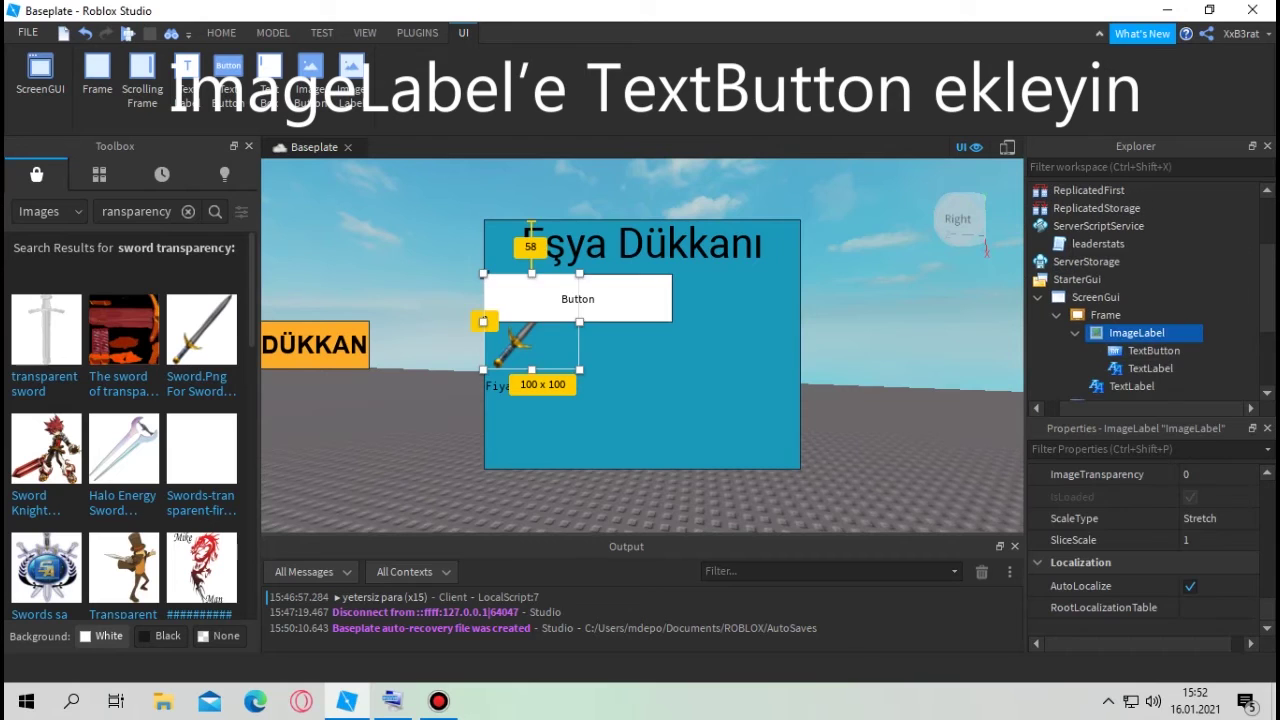
left_click_drag(578, 298, 578, 426)
left_click_drag(673, 426, 531, 442)
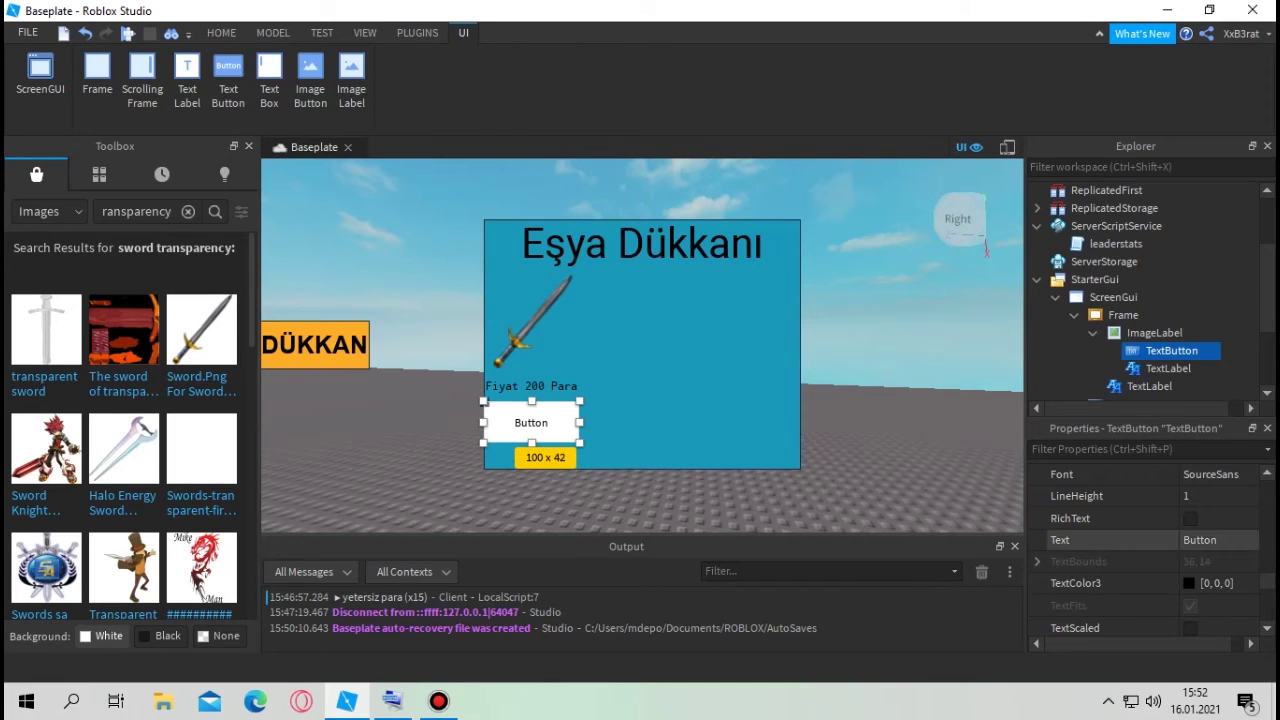
- Change the TextButton's text to Satın Al!
left_click(1202, 540)
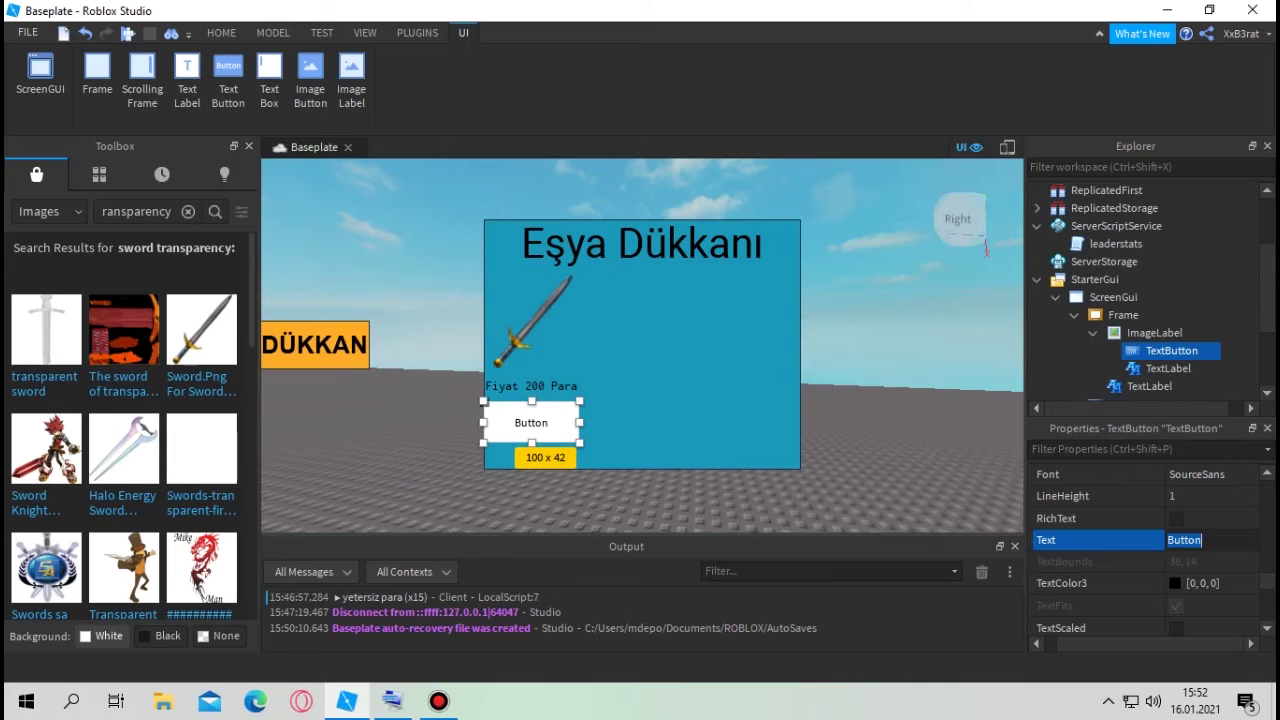
type("Satın Al!")
key("Return")
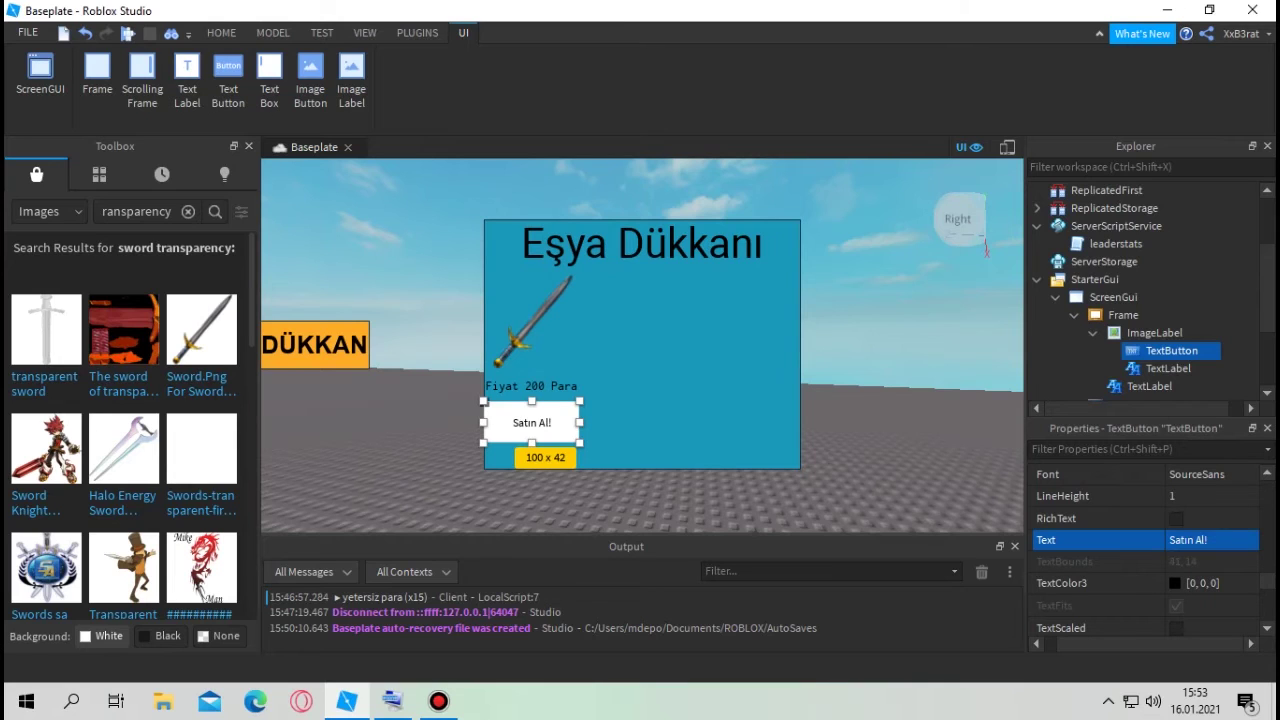
- Enable TextScaled for the Satın Al! button and set its font to PermanentMarker
left_click(1176, 628)
scroll(1150, 550, "down", 1)
left_click(1205, 474)
left_click(1176, 497)
left_click(1176, 497)
scroll(1176, 497, "up", 1)
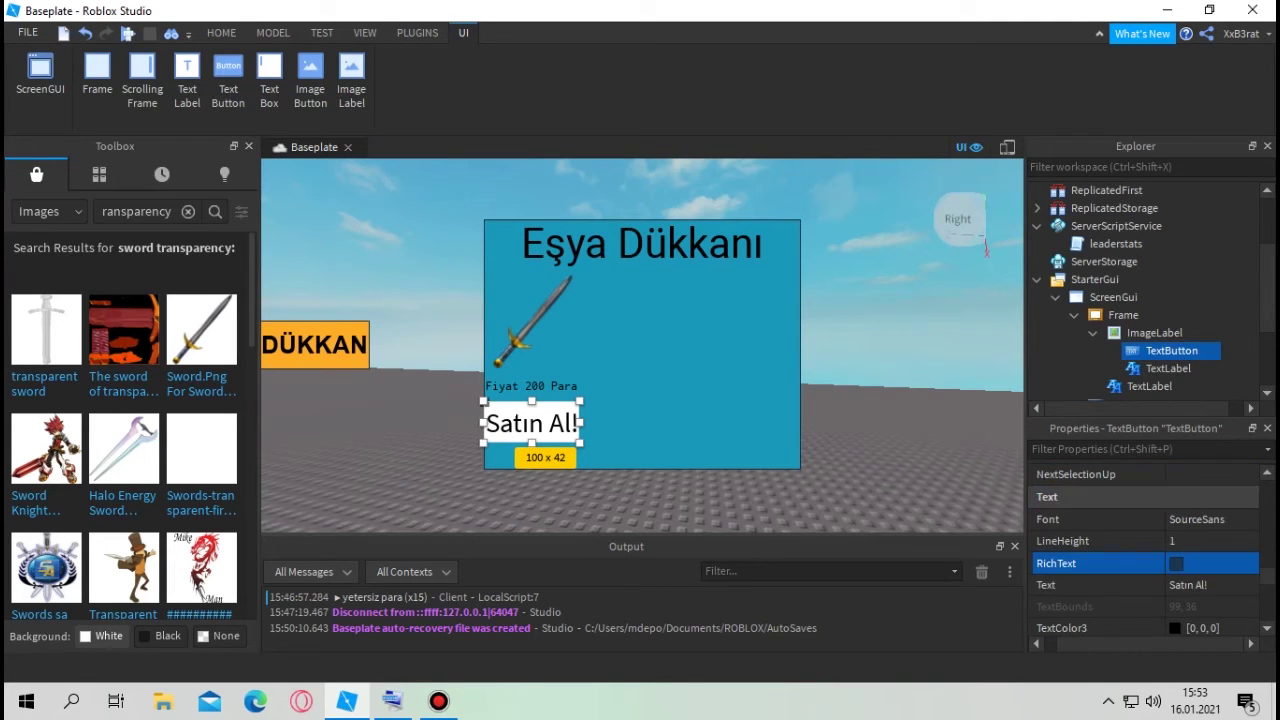
left_click(1205, 519)
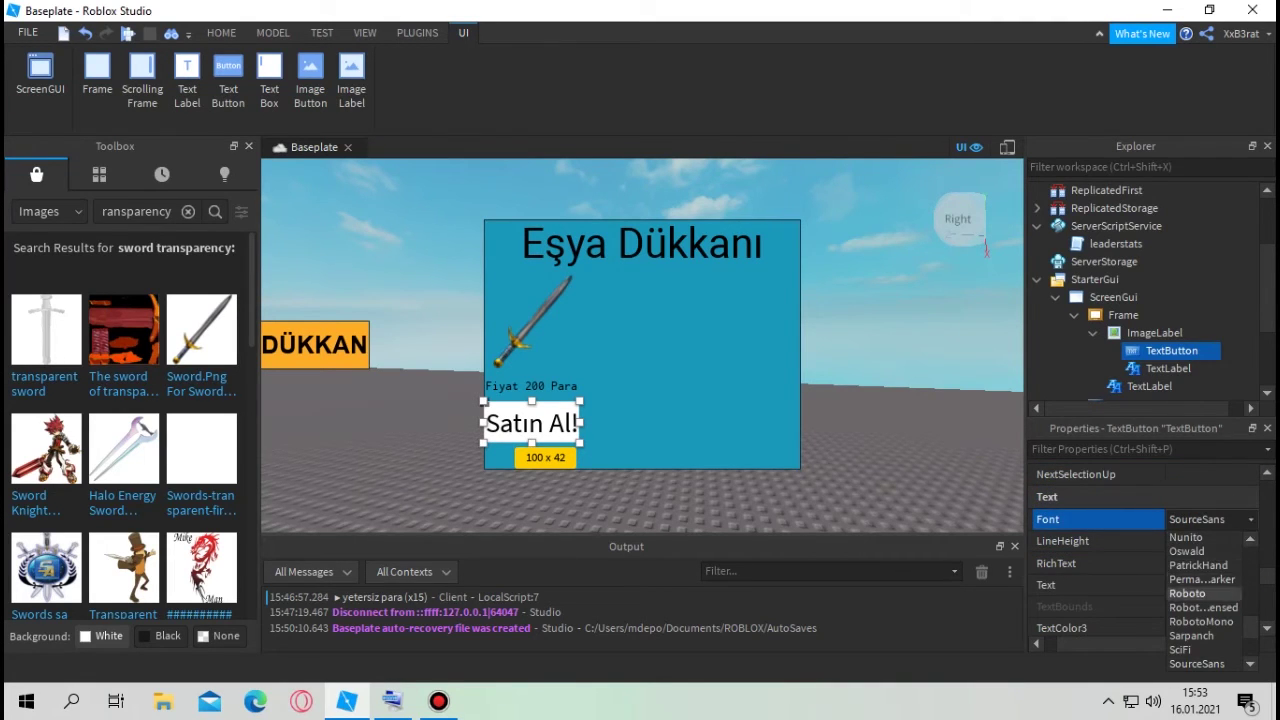
left_click(1202, 579)
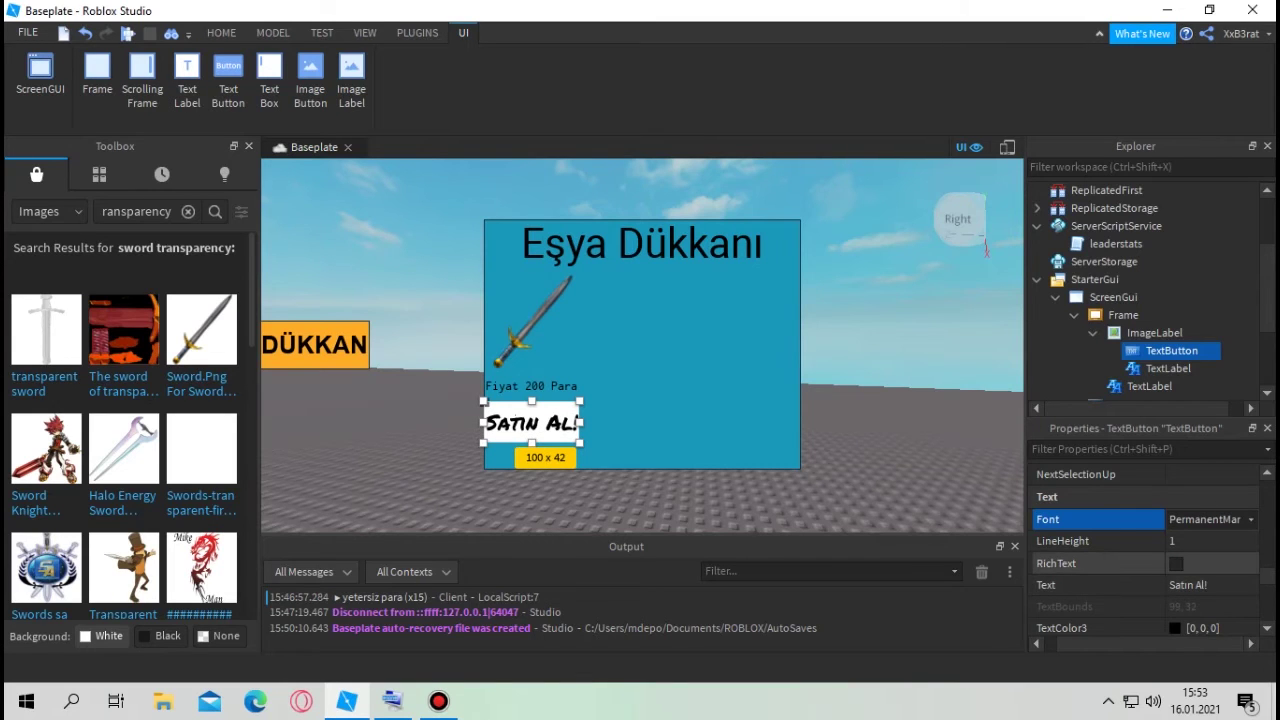
- Set the Satın Al! button's background color to bright green (69, 255, 28)
scroll(1145, 550, "up", 3)
scroll(1145, 562, "up", 6)
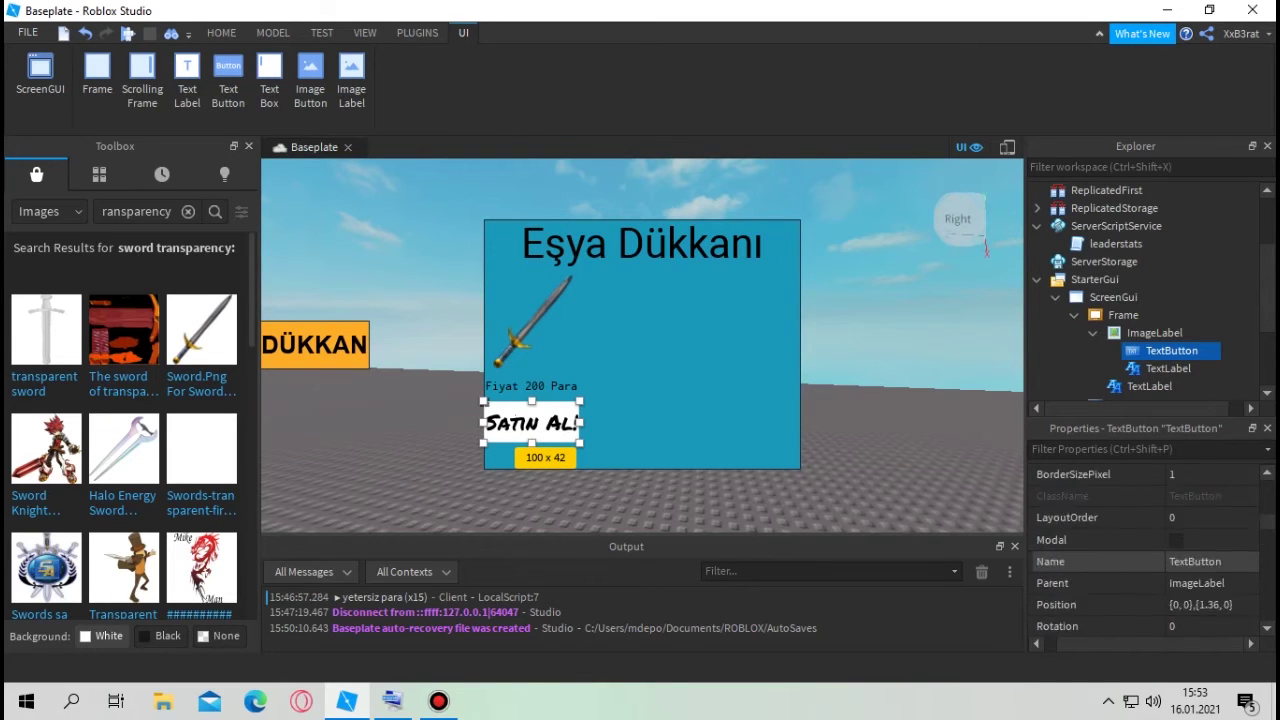
left_click(1175, 519)
left_click_drag(600, 151, 937, 253)
left_click_drag(1091, 306, 1107, 308)
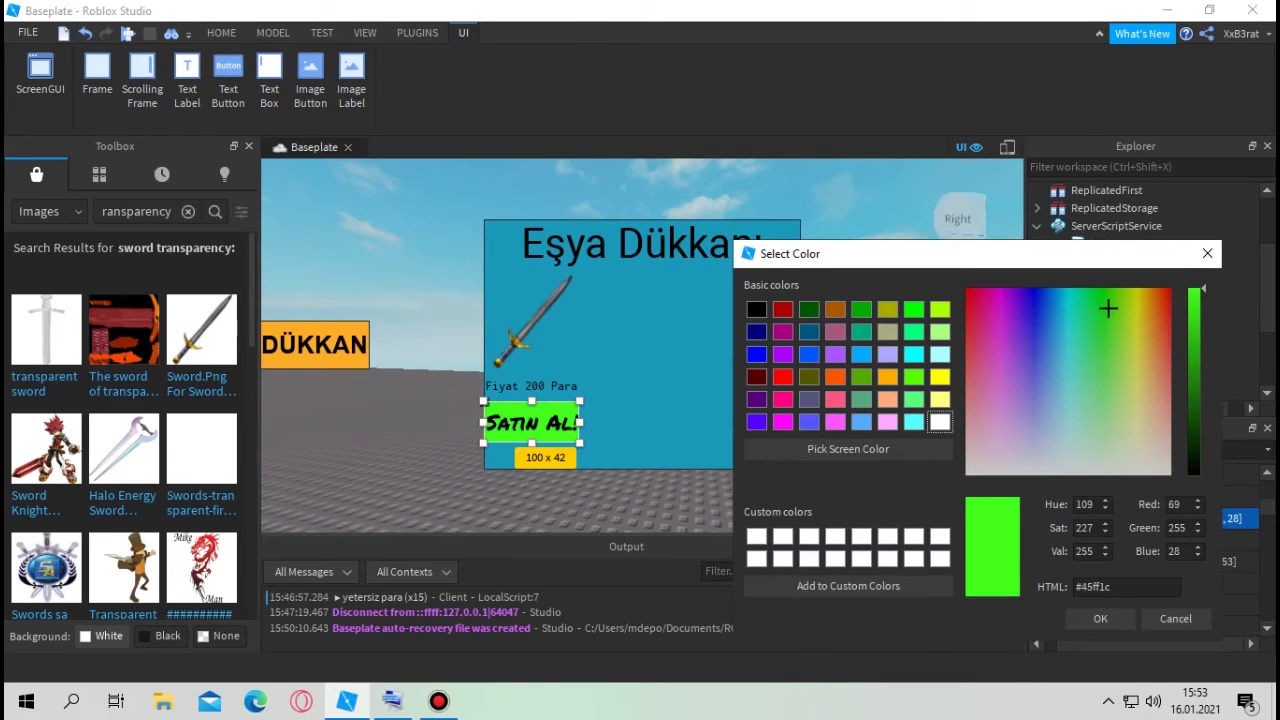
left_click(1100, 619)
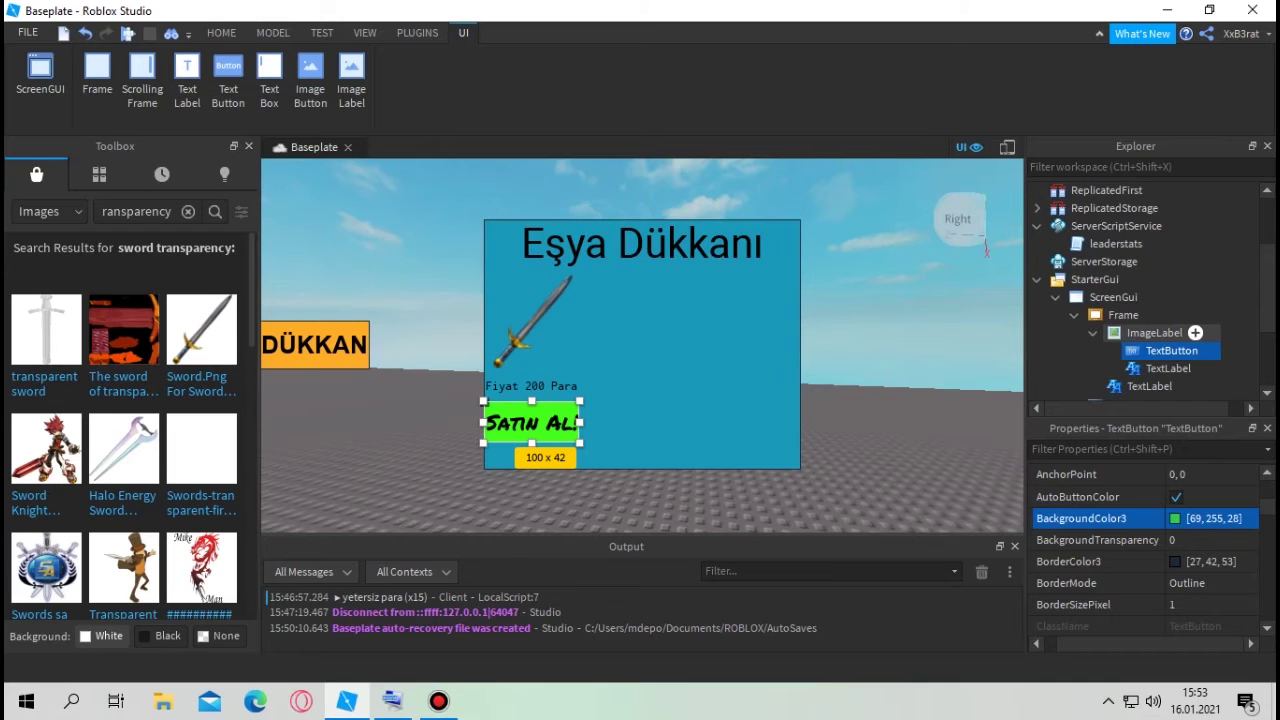
- Insert a Script and a LocalScript into the Satın Al! TextButton
left_click(1195, 333)
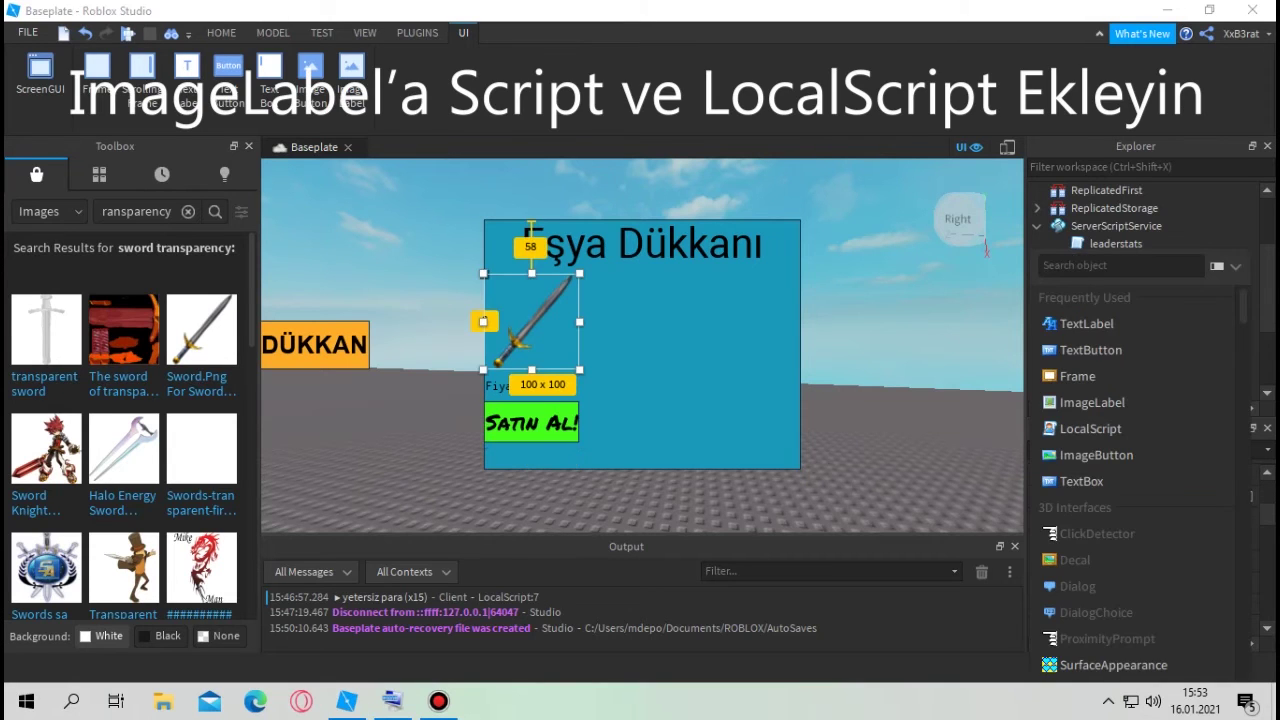
key("Escape")
left_click(1190, 350)
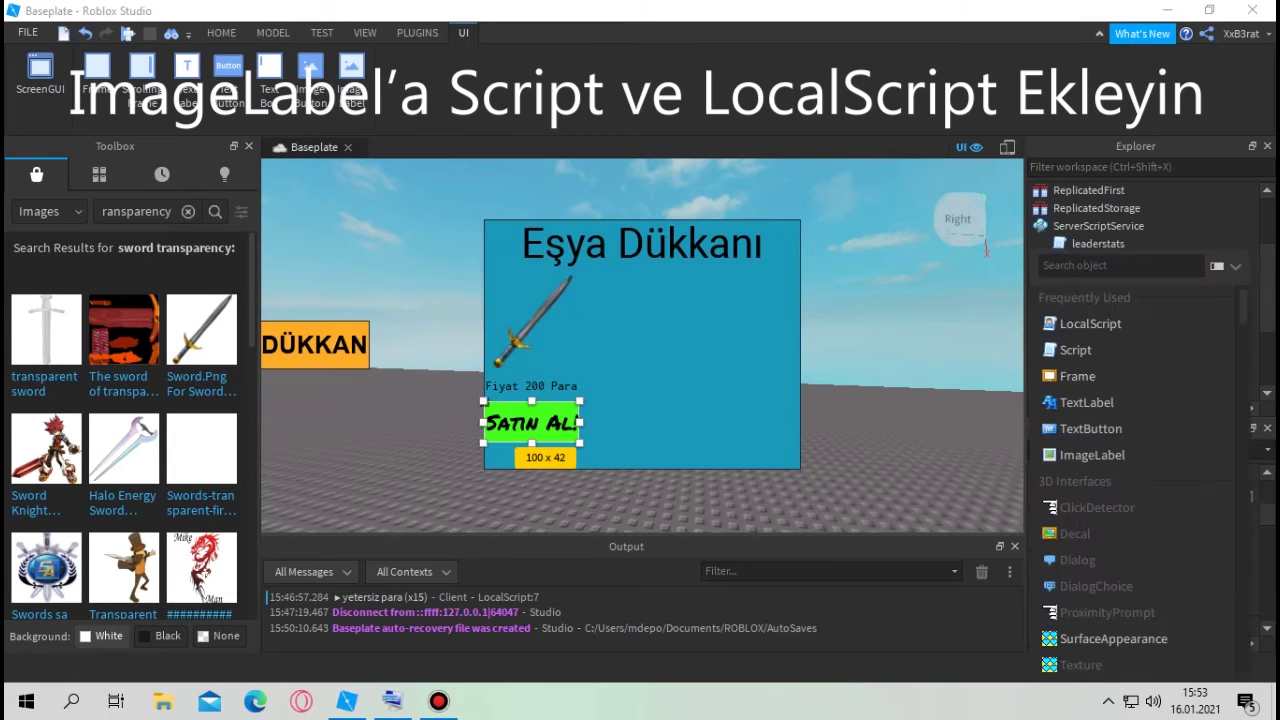
left_click(1190, 350)
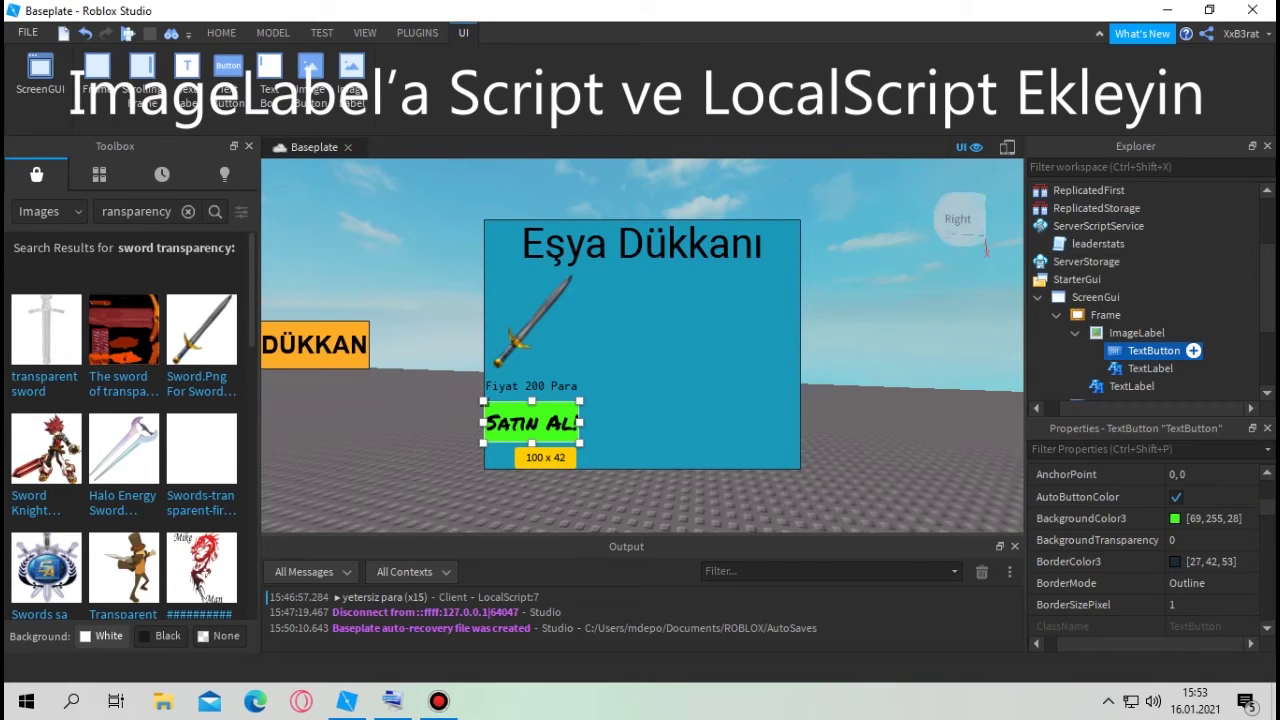
left_click(1193, 350)
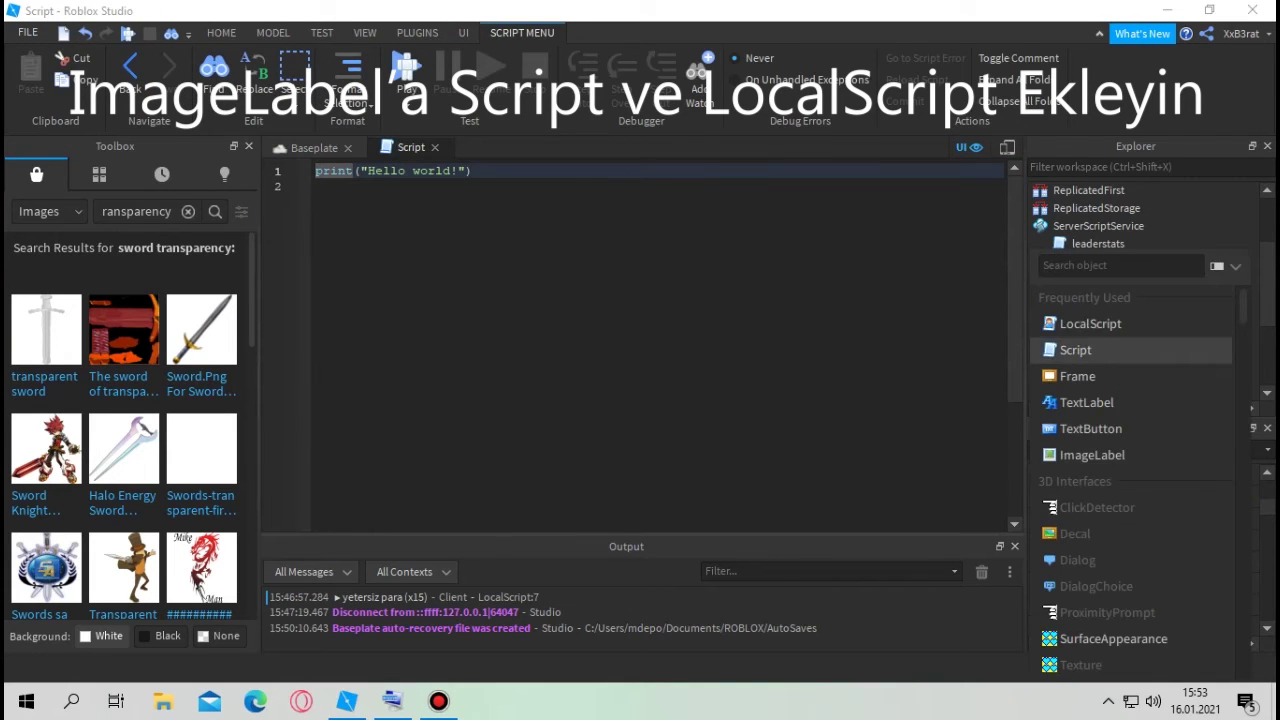
left_click(1088, 323)
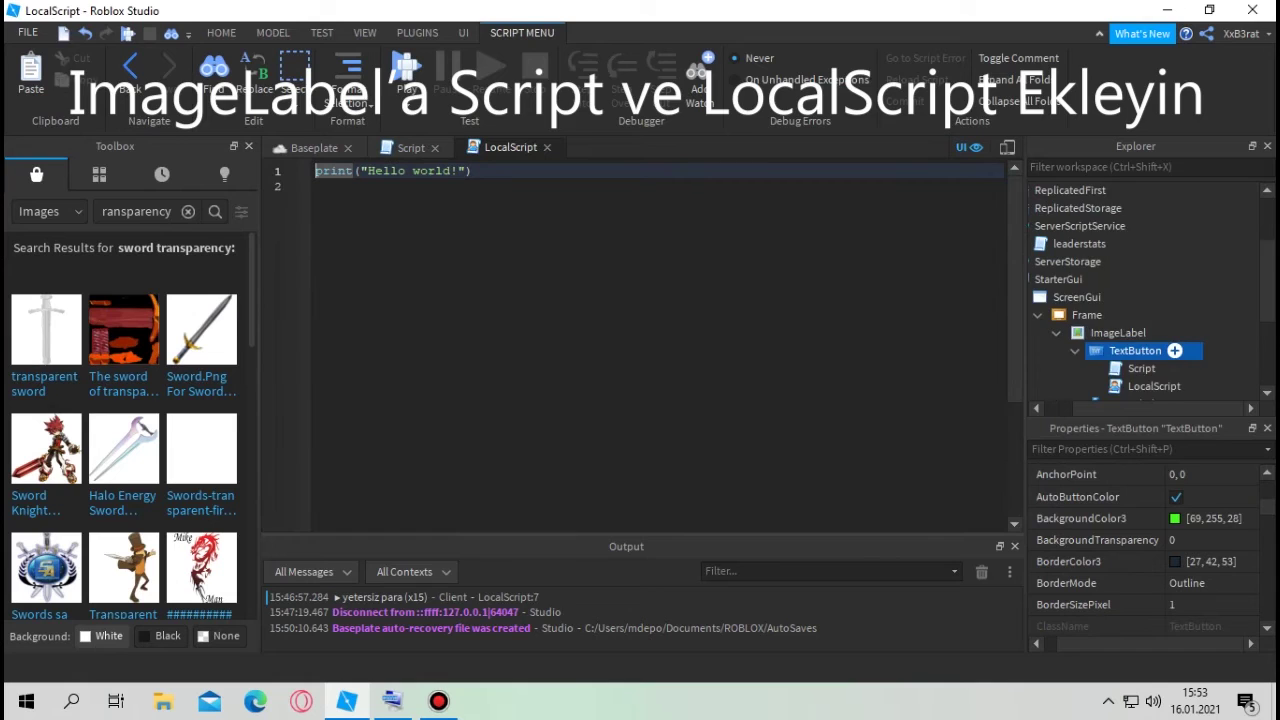
- Insert a RemoteEvent into the Satın Al! TextButton
scroll(1178, 351, "down", 1)
left_click(1175, 297)
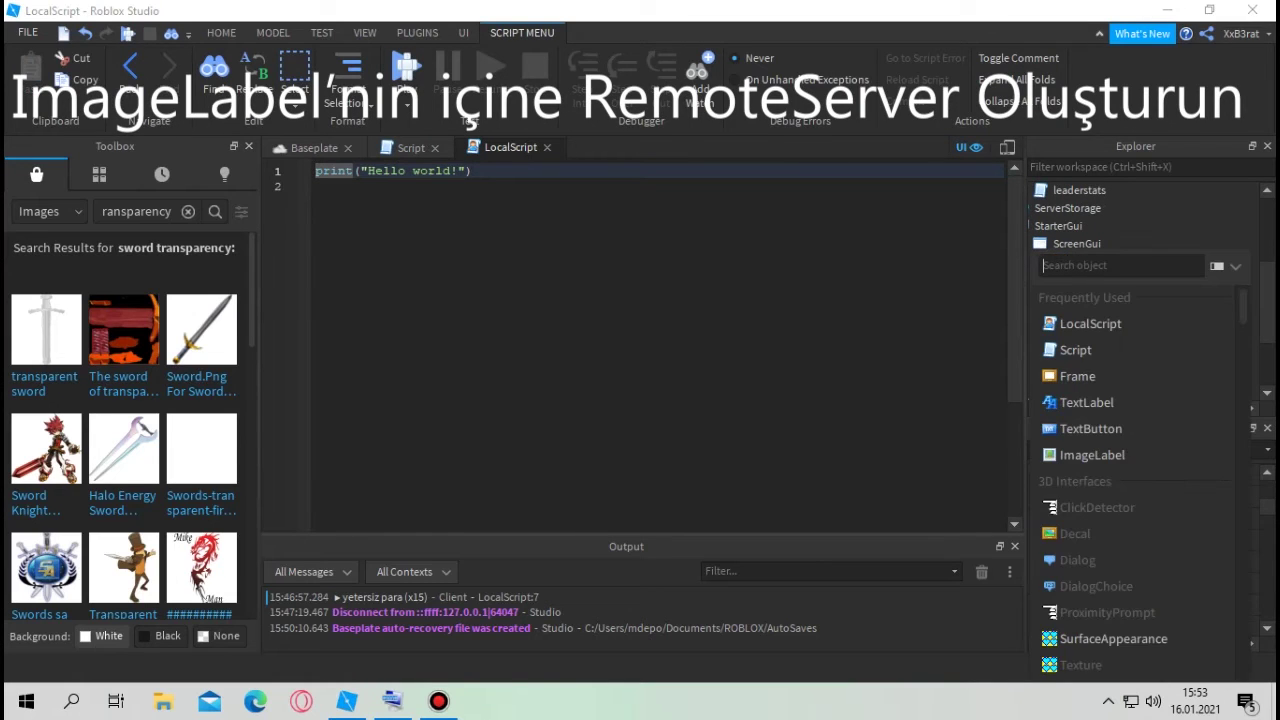
type("re")
left_click(1097, 297)
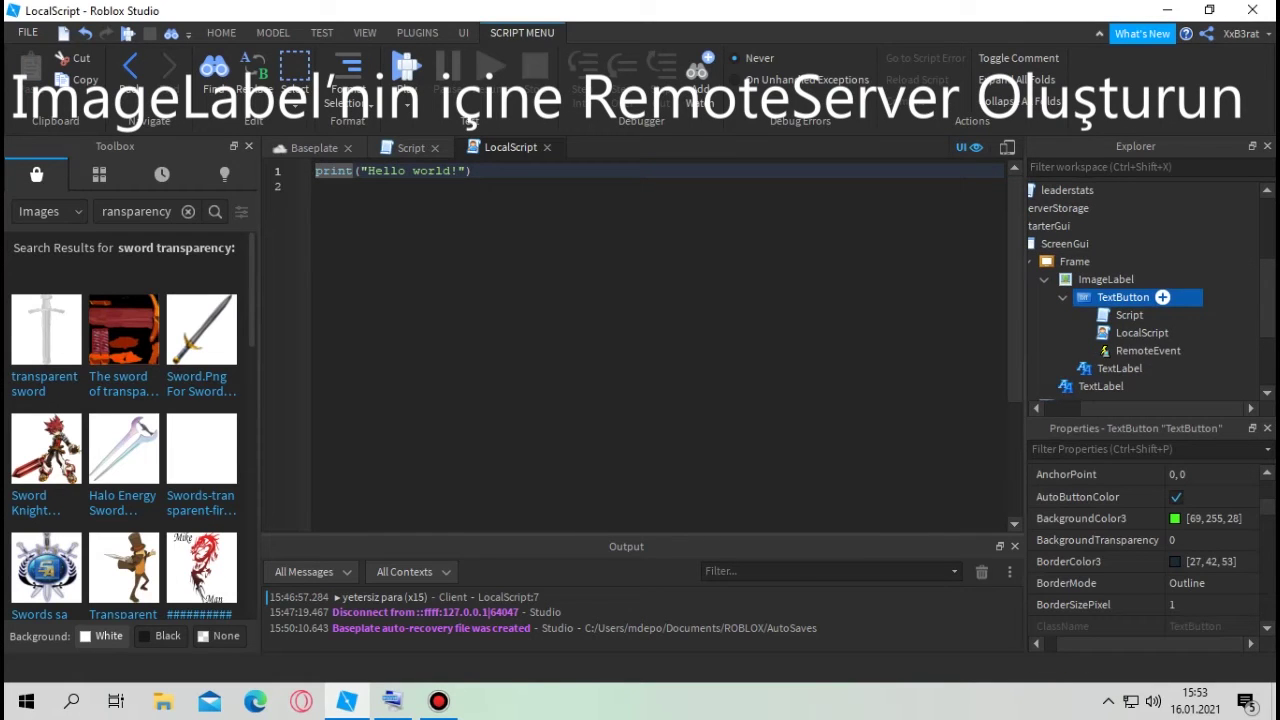
- Open the TextButton's LocalScript and connect an empty function to script.Parent.MouseButton1Click
double_click(1130, 315)
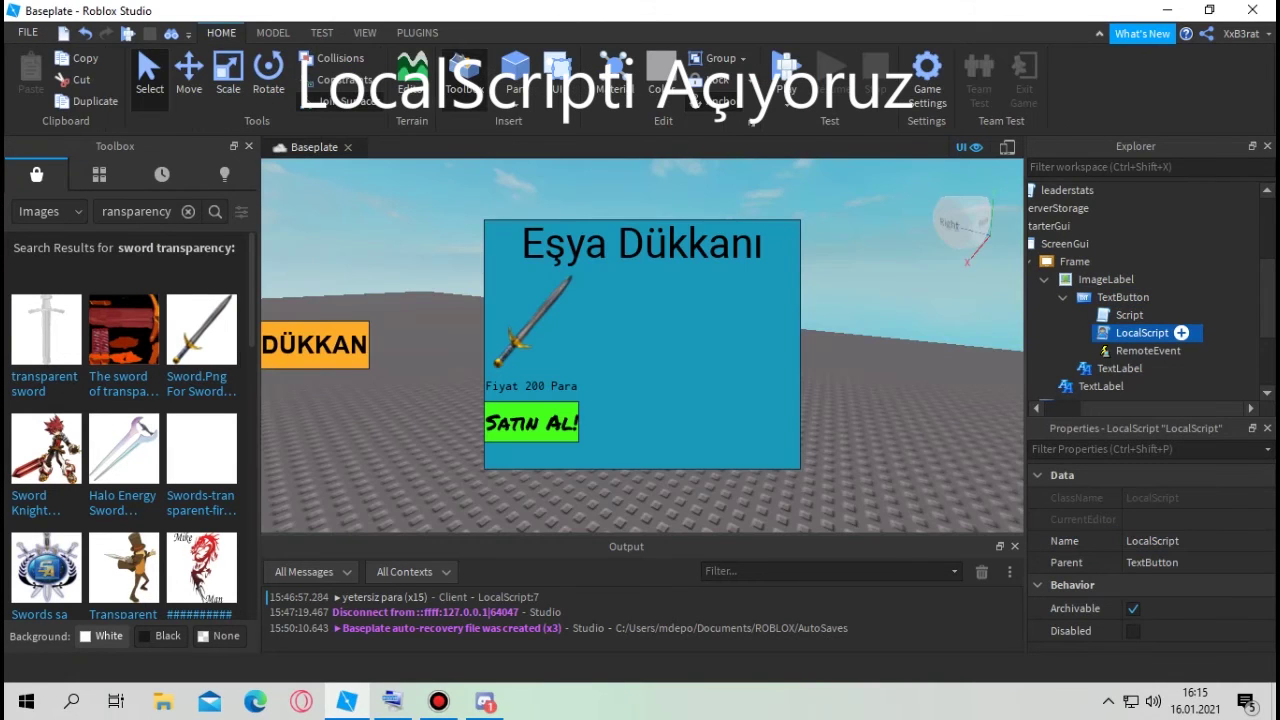
double_click(1141, 332)
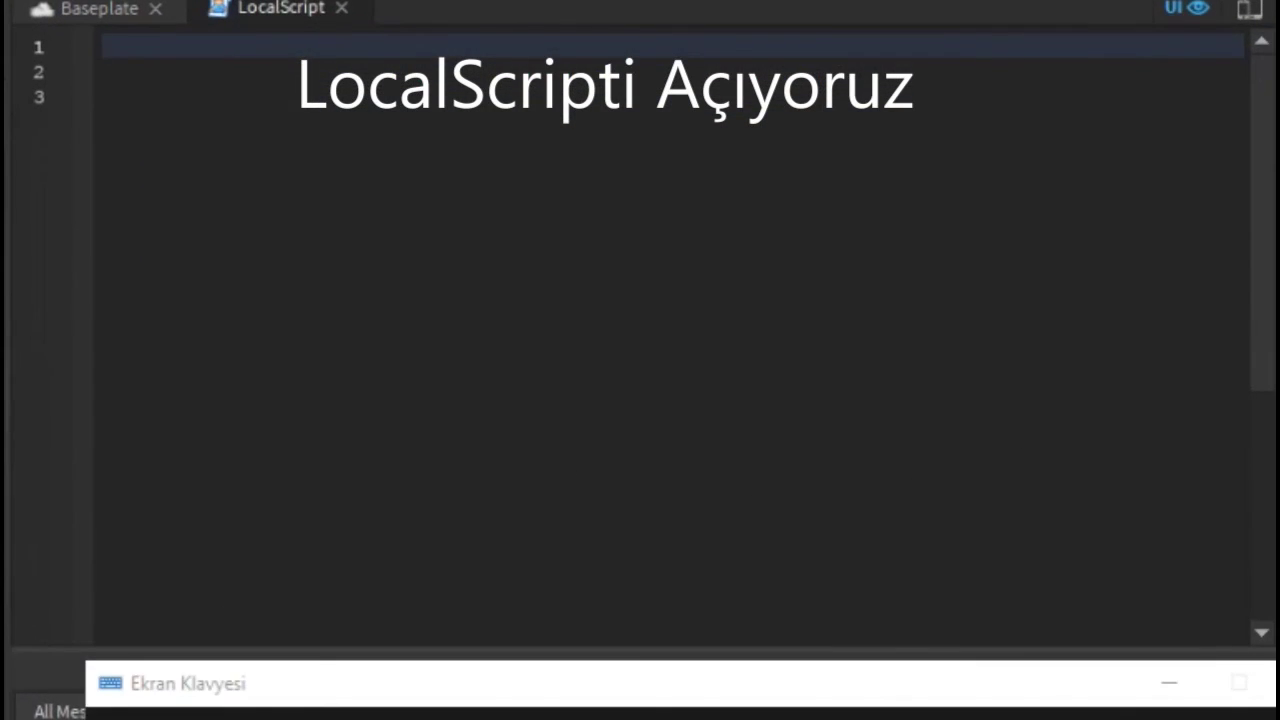
type("script.par")
key("Tab")
type(".mo")
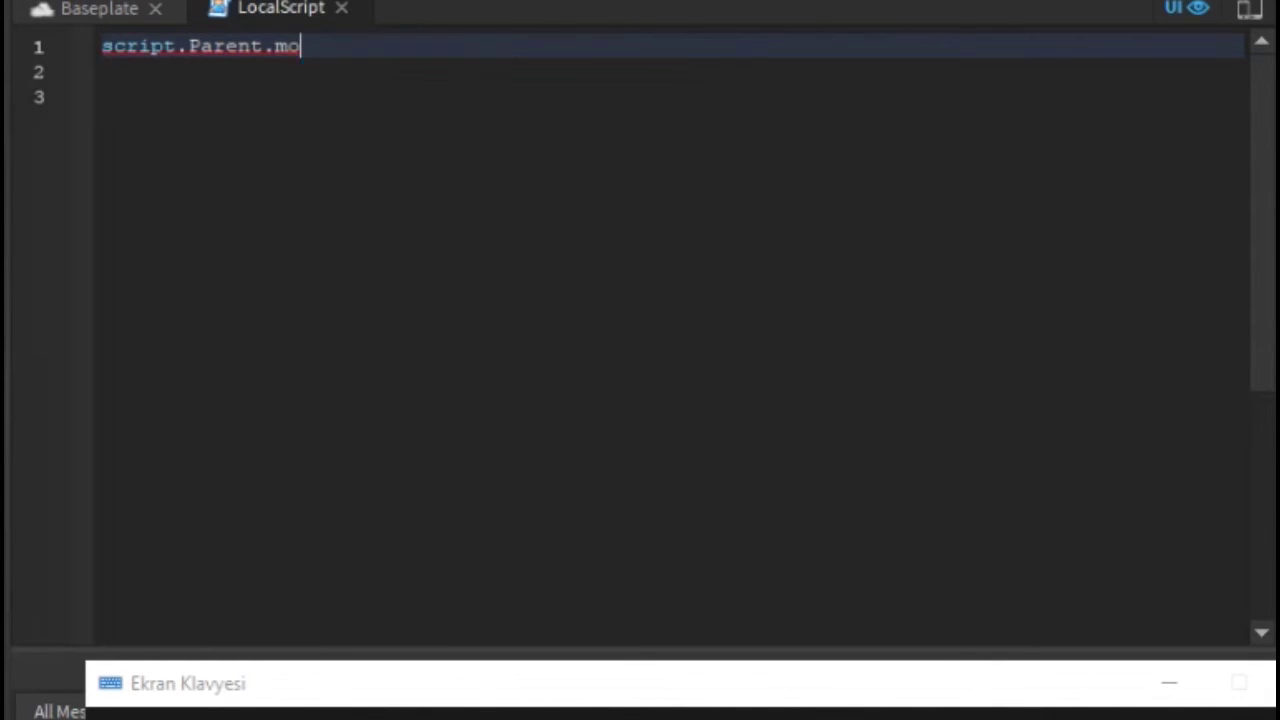
key("Tab")
type(":")
key("Tab")
type("(f")
key("Tab")
type("()")
key("BackSpace")
type("pl")
key("BackSpace")
key("BackSpace")
type(")")
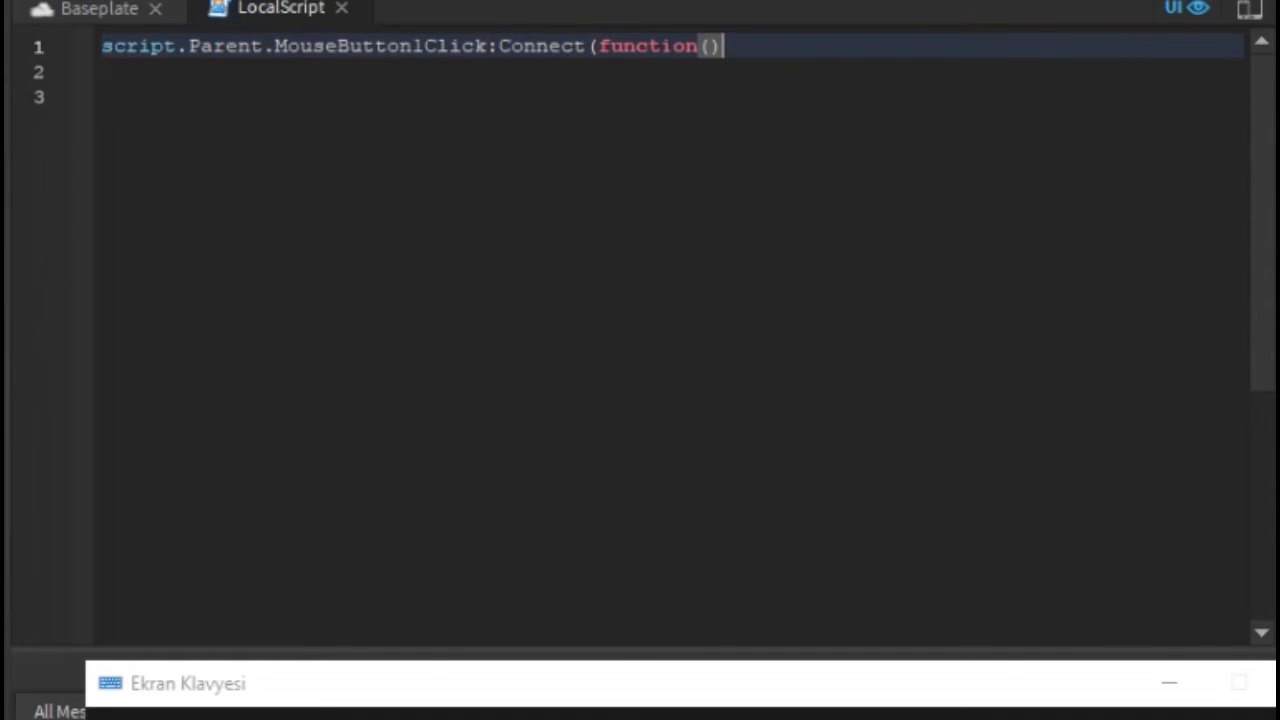
key("Return")
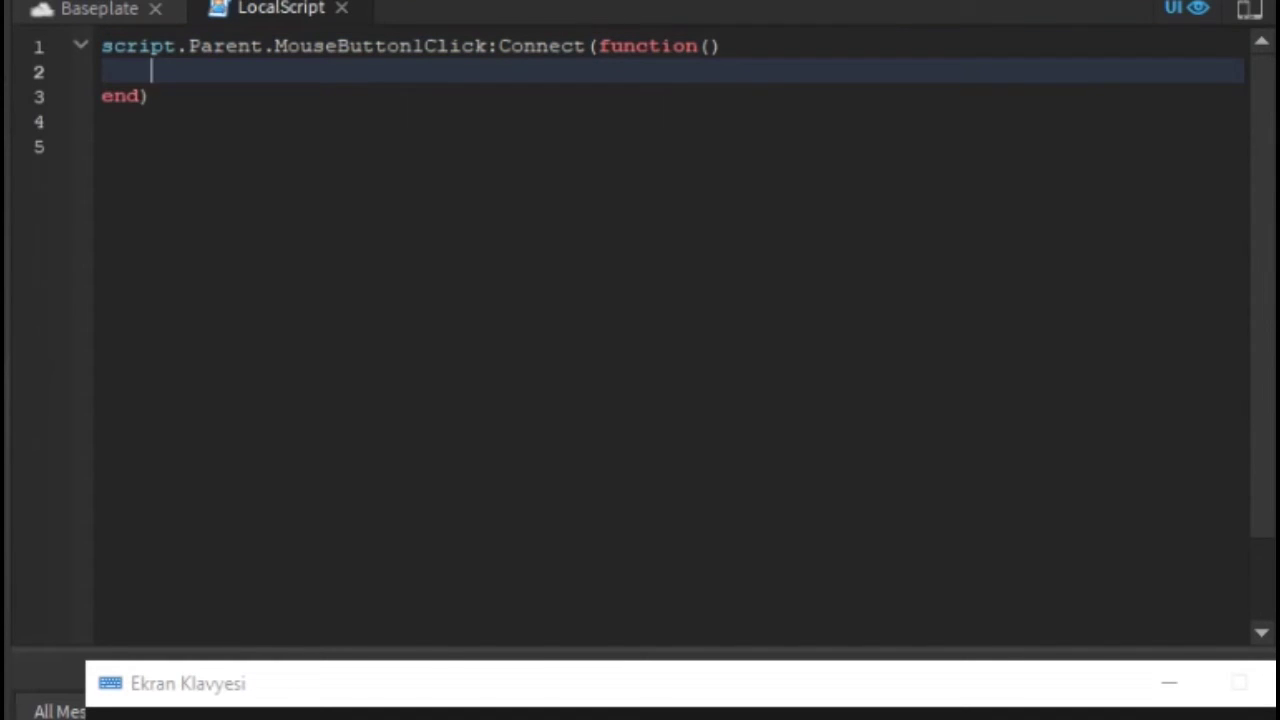
- Declare local player = game.Players.LocalPlayer on a new line above the click handler
key("Up")
key("Return")
key("Up")
type("local player = game.players.LocalPlayer")
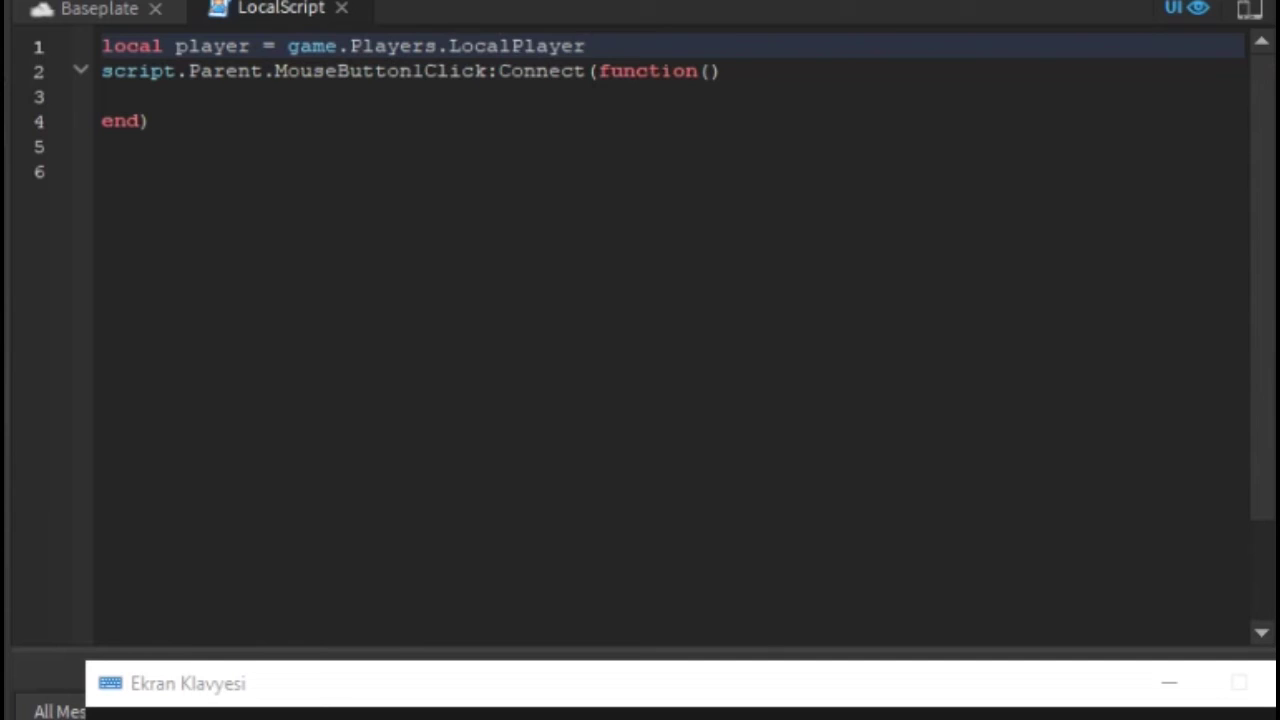
- Inside the click handler, add an if block checking that player.leaderstats.Para.Value >= 200
key("Down")
key("Down")
type("playe")
key("BackSpace")
key("BackSpace")
key("BackSpace")
key("BackSpace")
key("BackSpace")
type("if player.")
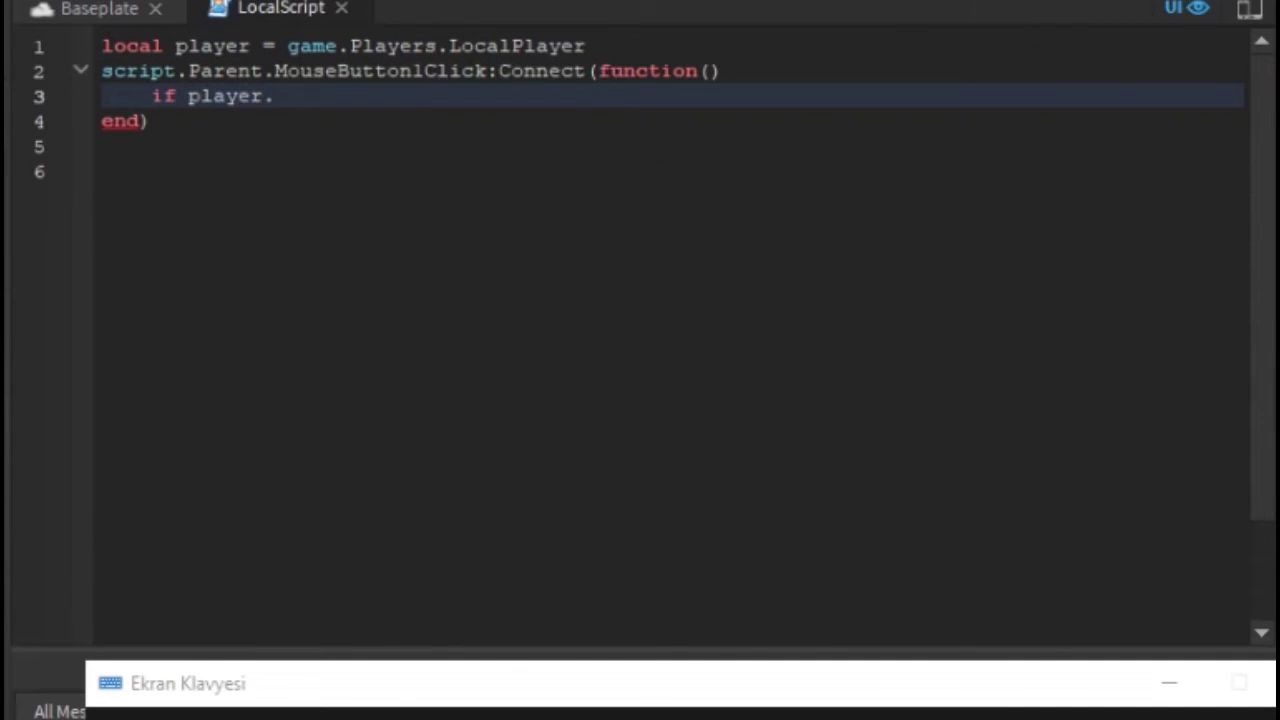
type("leaderstats.Para.Value =>")
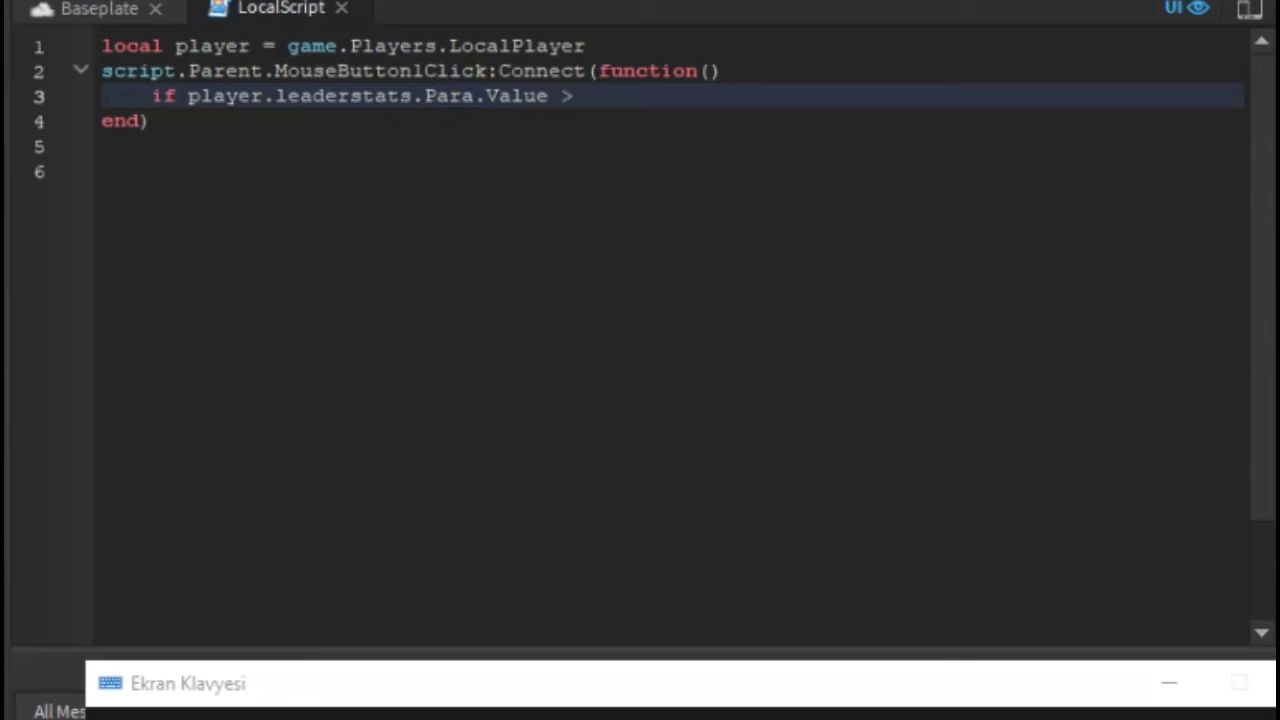
type("200 then")
key("Return")
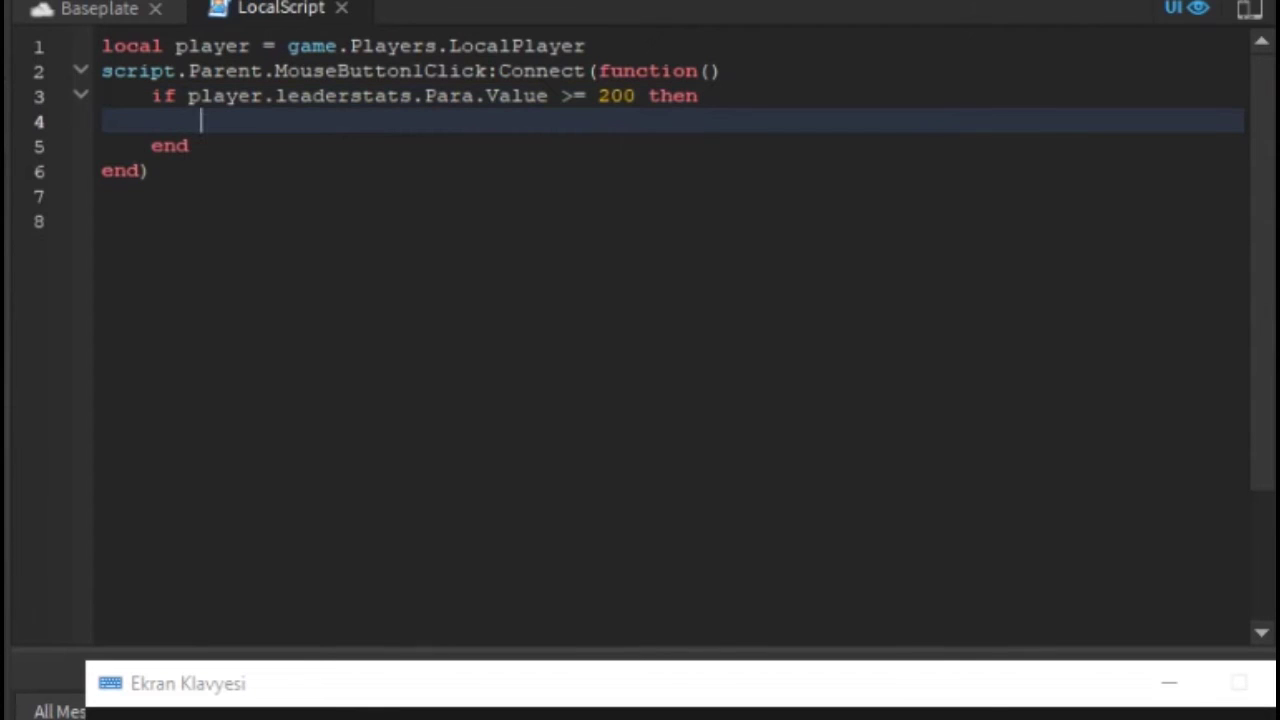
- Inside the if block, call script.Parent.RemoteEvent:FireServer()
type("script.Parent")
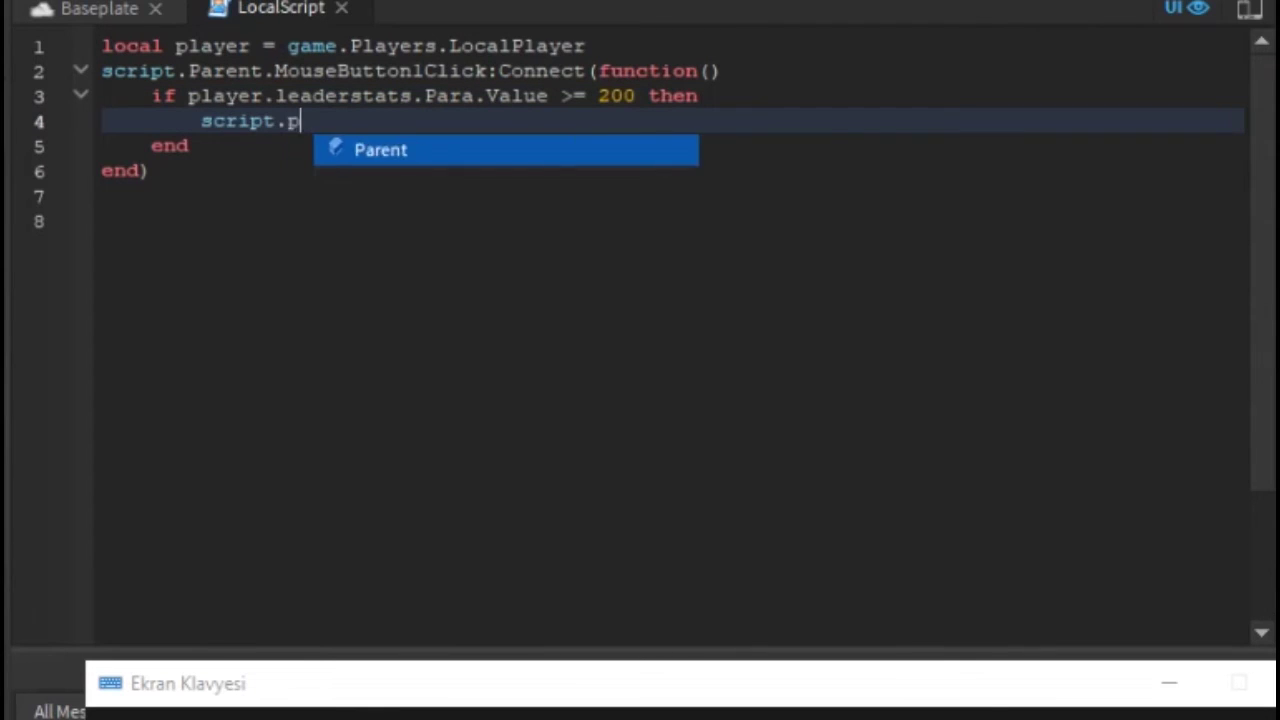
type(".RemoteEvent:f")
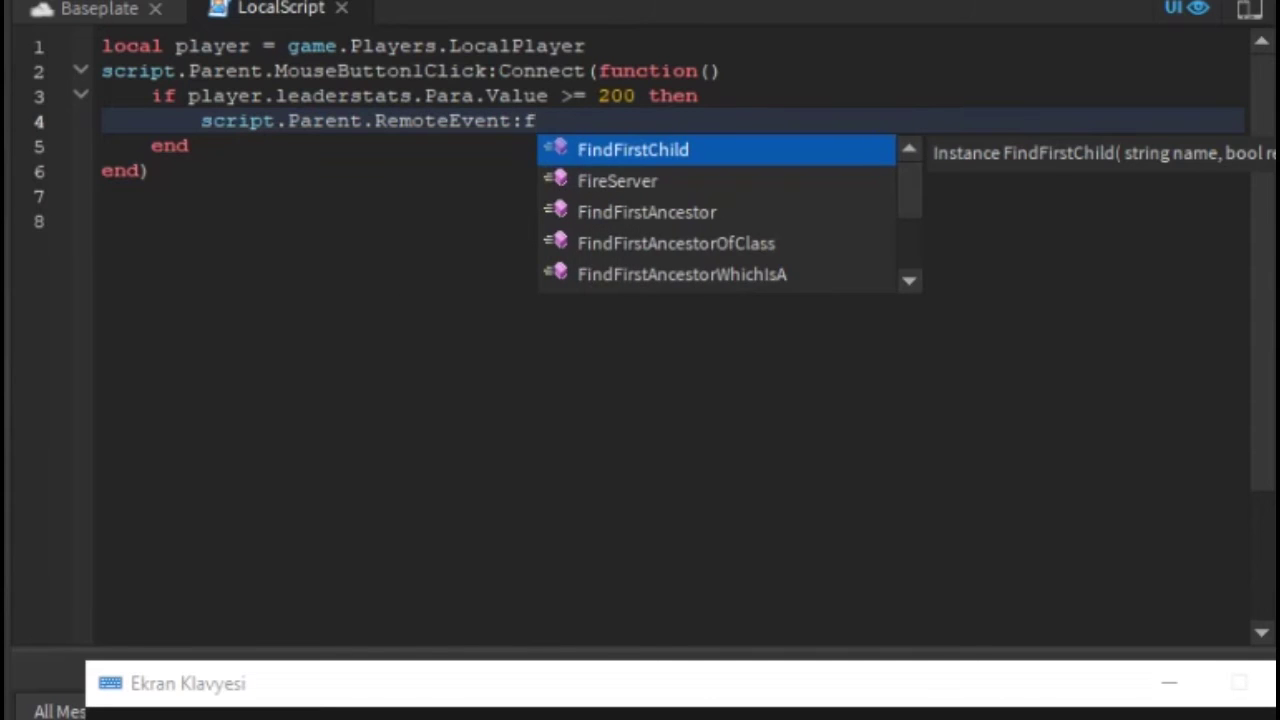
key("Down")
key("Return")
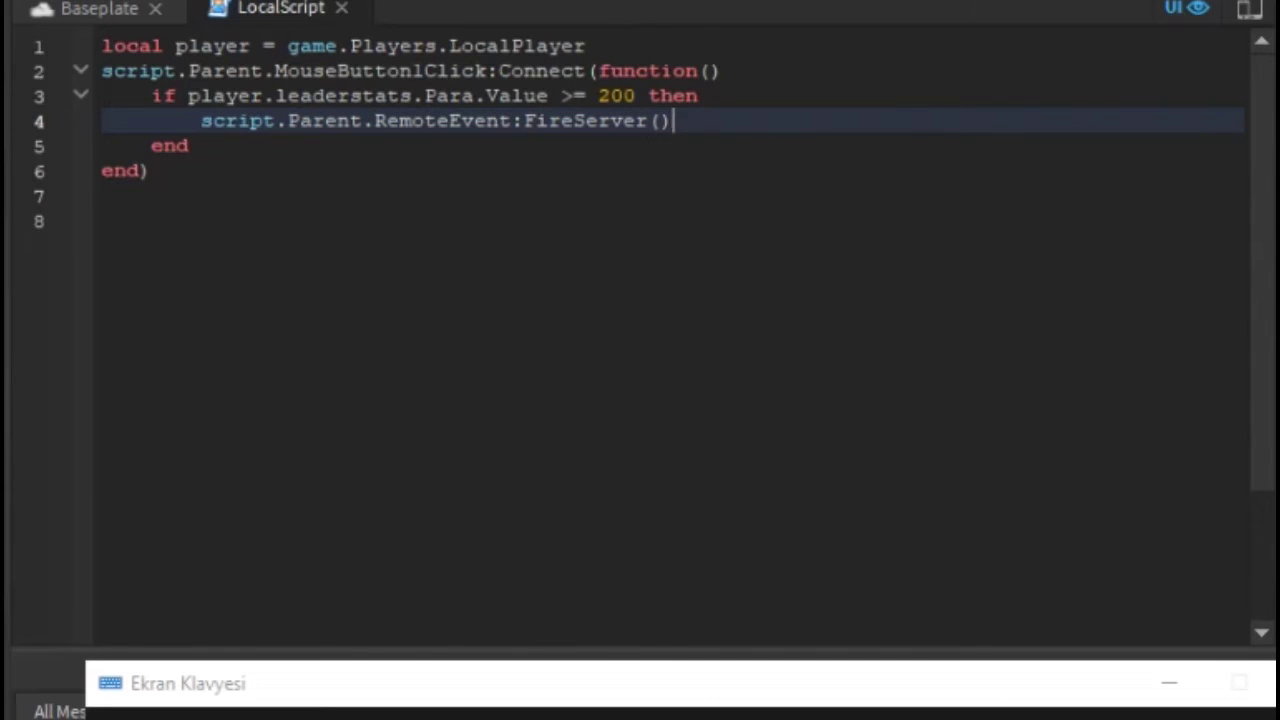
- Add an else branch to the Para check that sets script.Parent.Text to "Yetersiz Para!"
key("Return")
key("Return")
type("else")
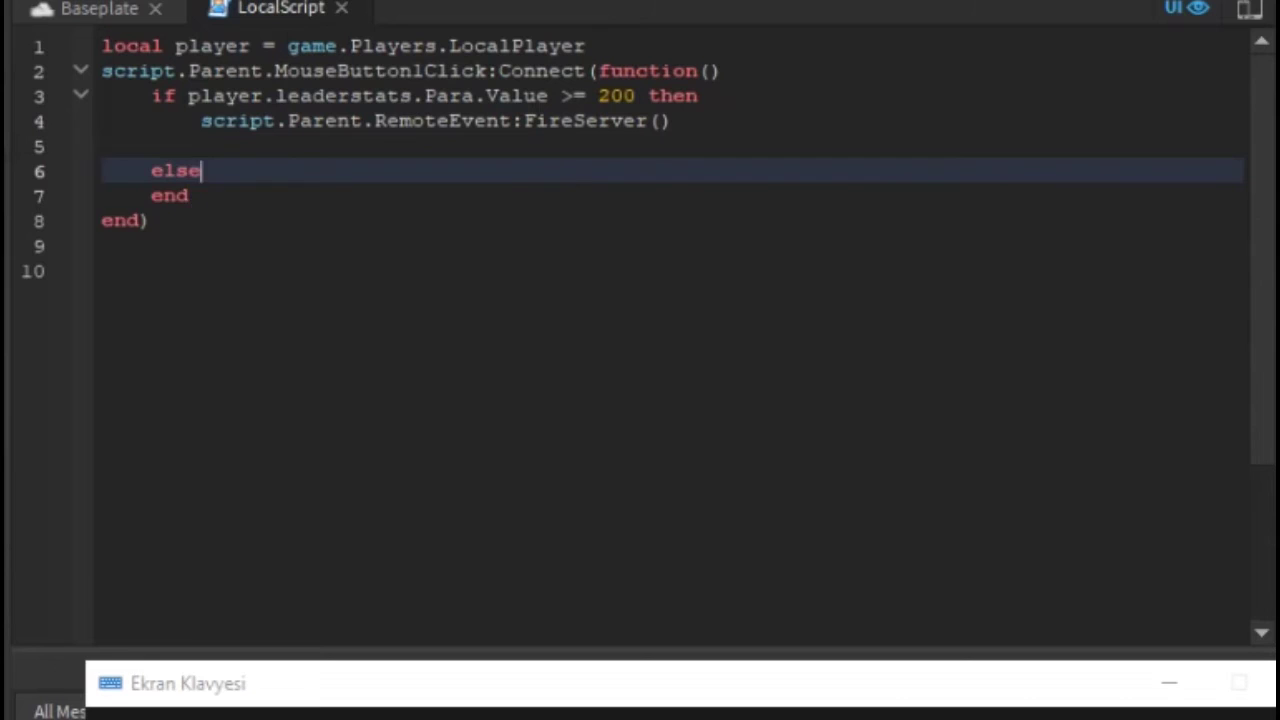
key("Return")
type("sc")
key("Return")
type(".par")
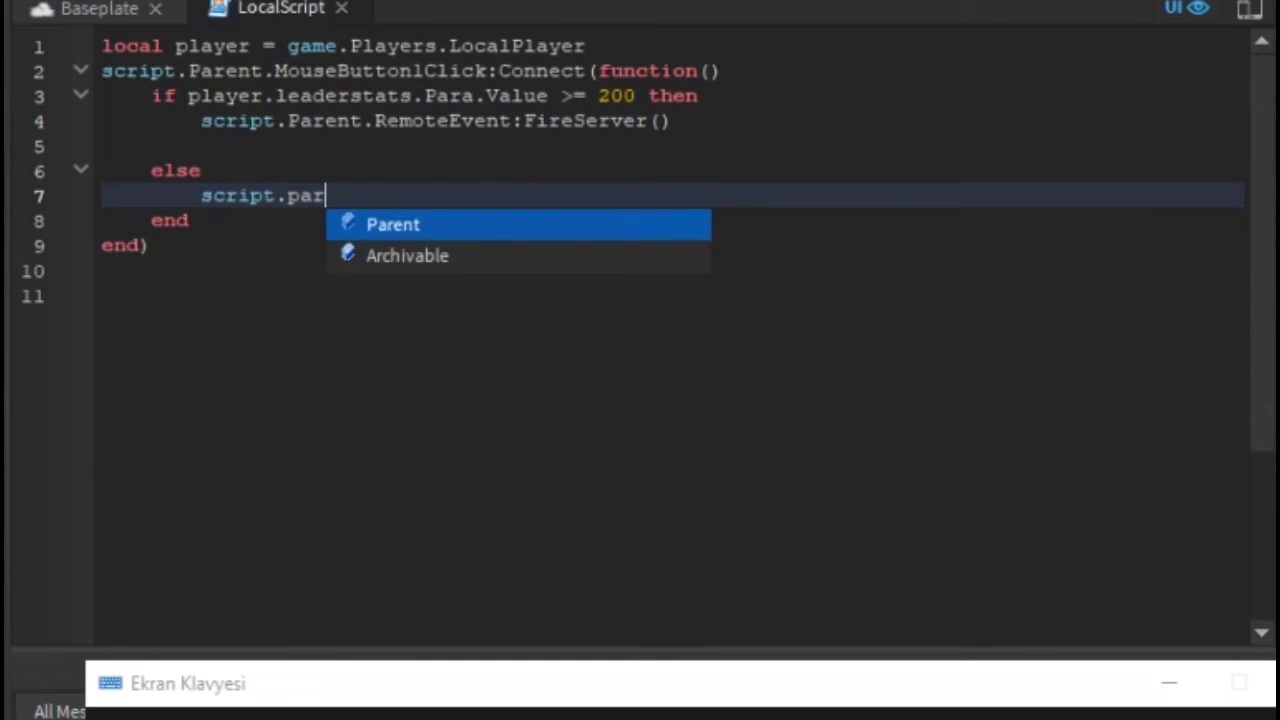
key("Return")
type(".te")
key("Return")
type("=")
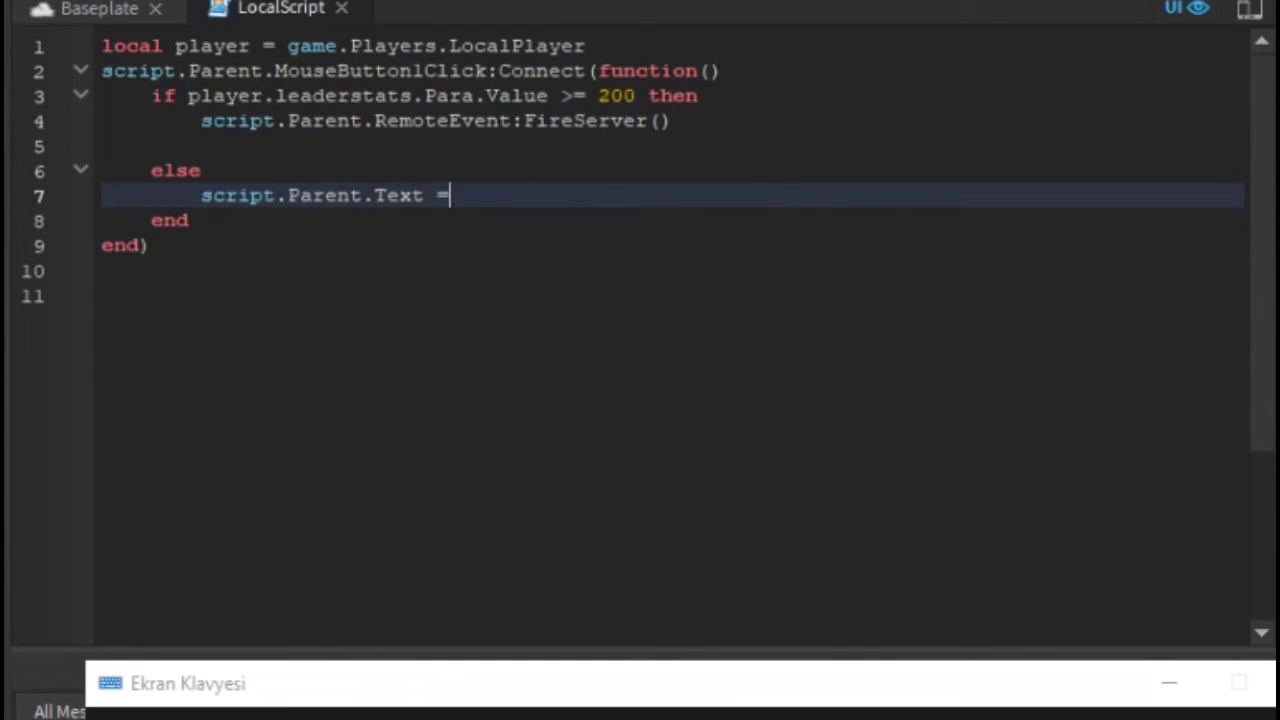
type(" \"\"Yetersiz Para!")
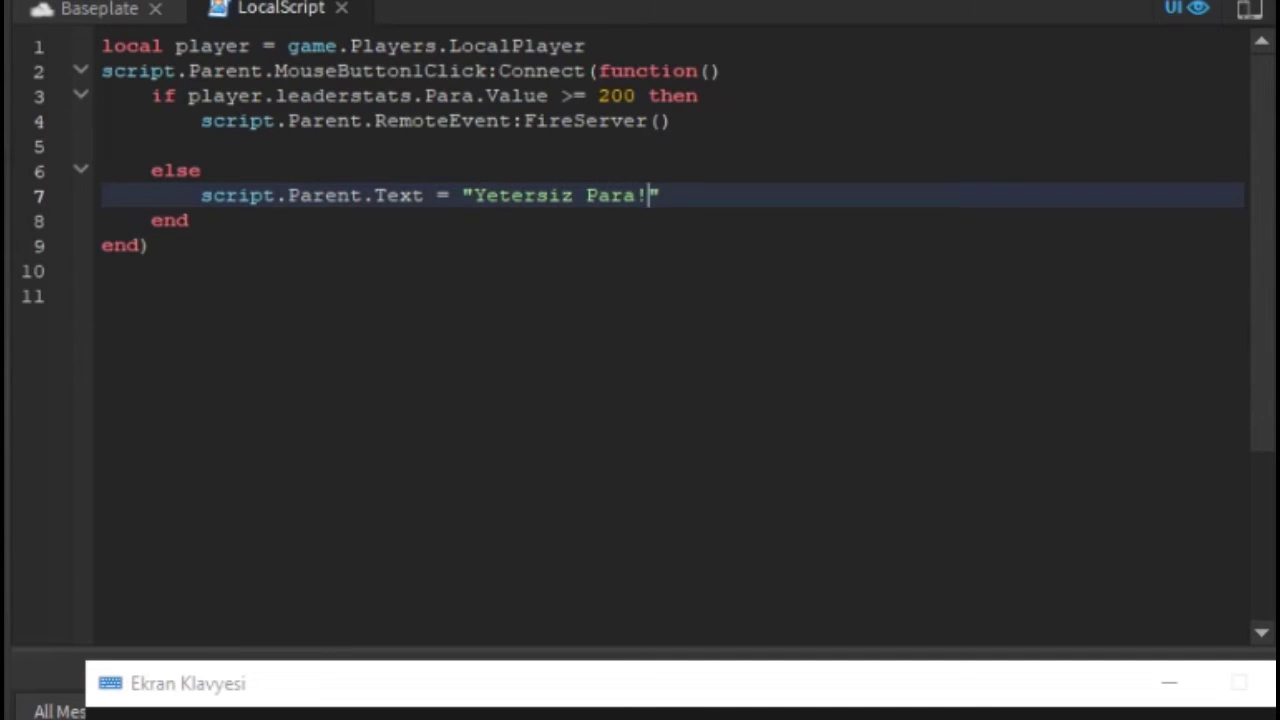
key("Right")
- In the else branch, set script.Parent.BackgroundColor3 to the red Color3.new(1, 0, 0.0156863), picking the colour from the colour picker
key("Return")
type("s")
key("Return")
type(".par.")
key("BackSpace")
type("e")
key("Return")
type(".c")
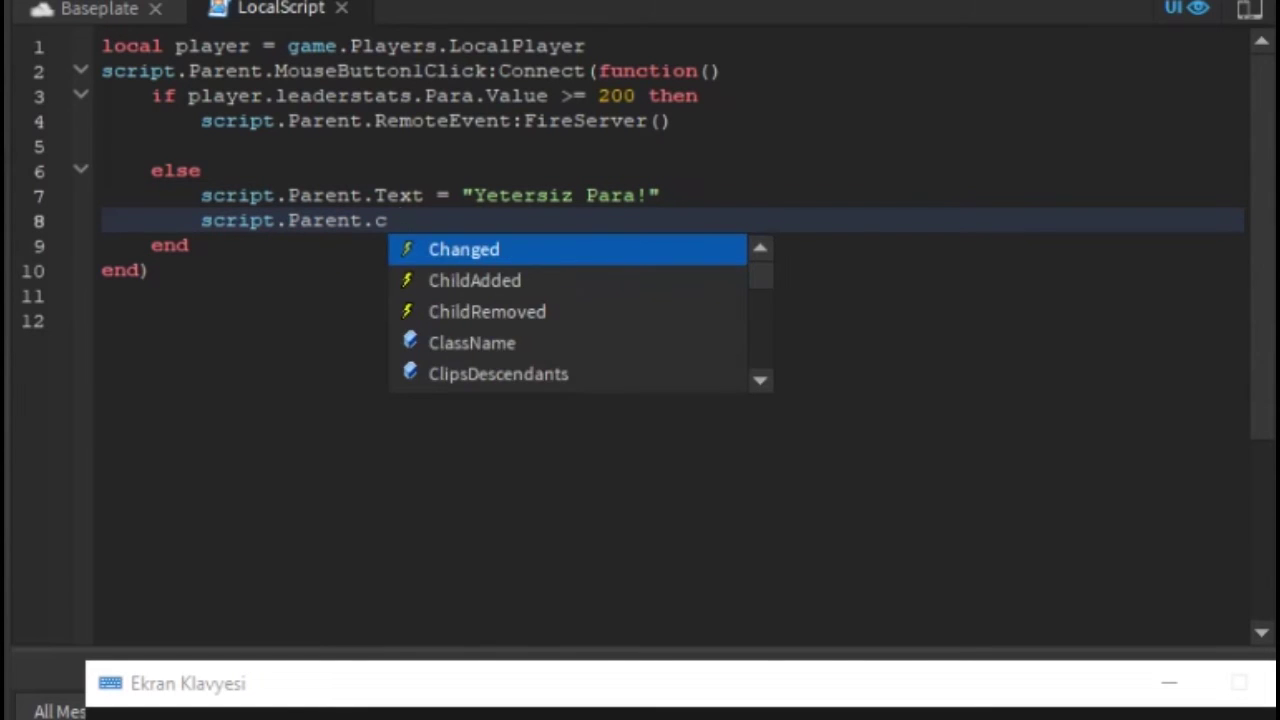
type("ol")
key("Return")
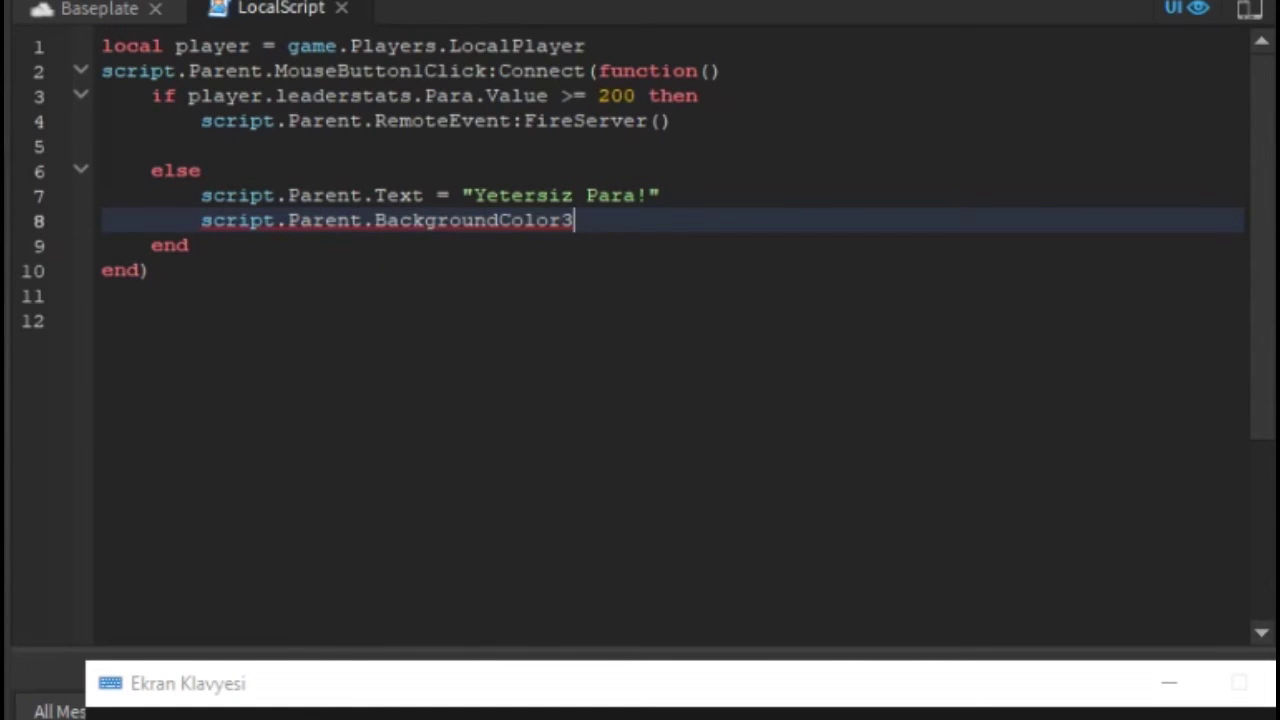
type("= col")
key("Return")
type(".n")
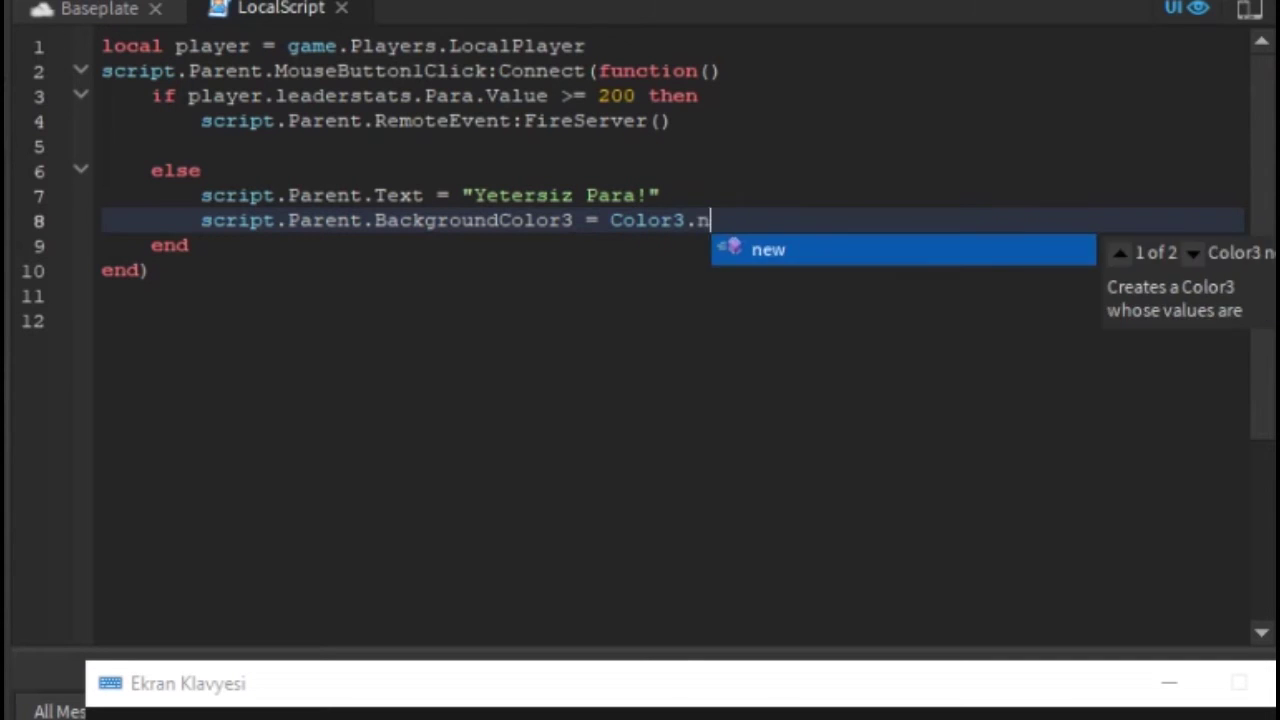
key("Return")
type("()")
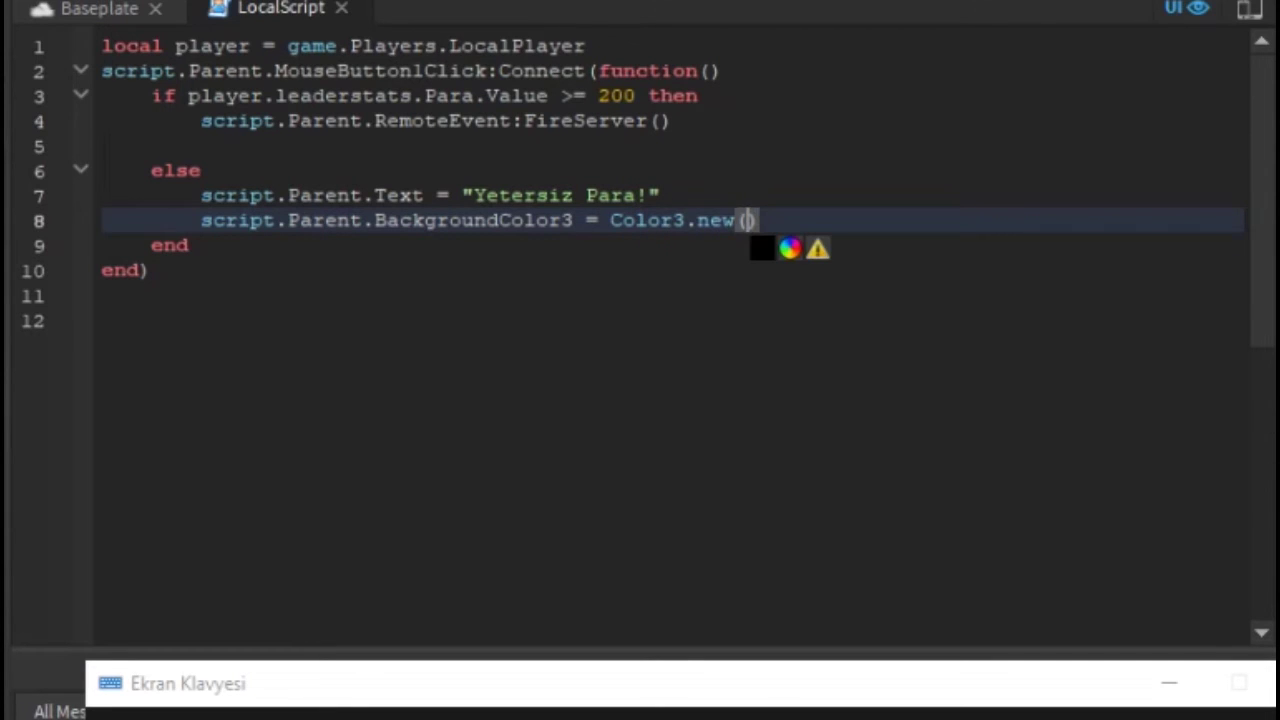
left_click(790, 248)
left_click(621, 73)
key("Return")
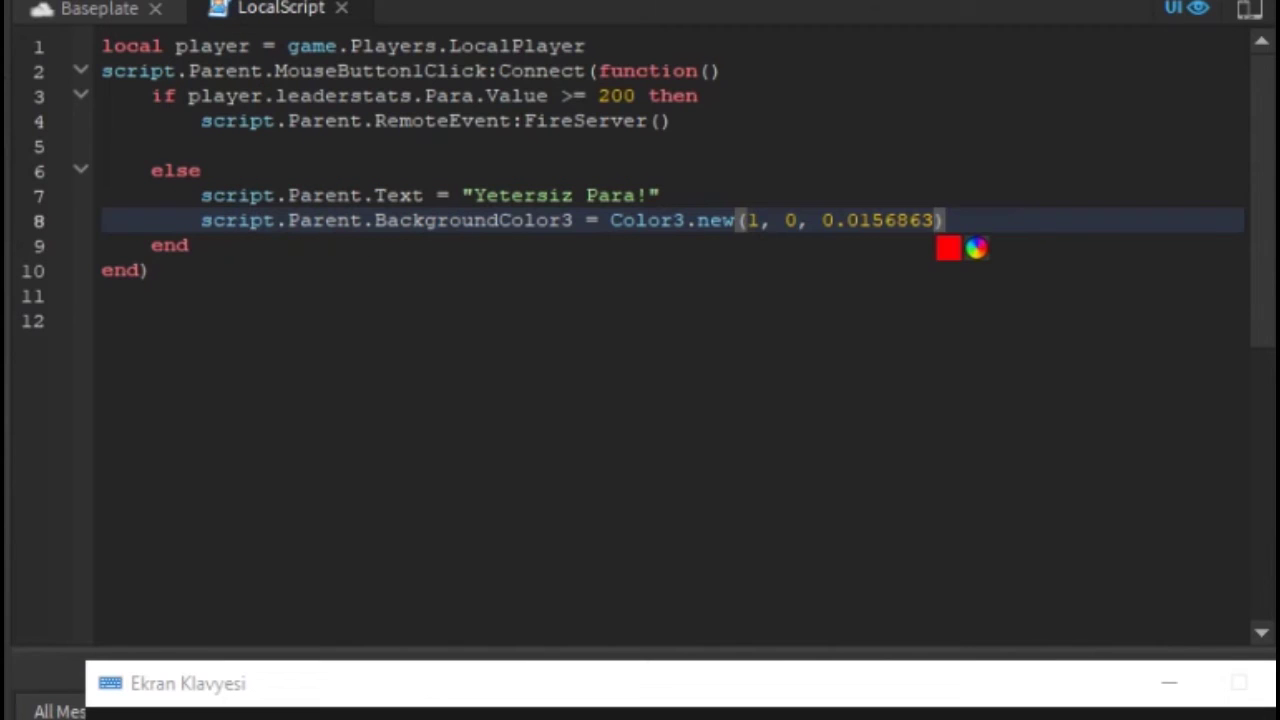
- Add wait(2) below the BackgroundColor3 line in the else branch, followed by a new line
key("Return")
type("wait(2)")
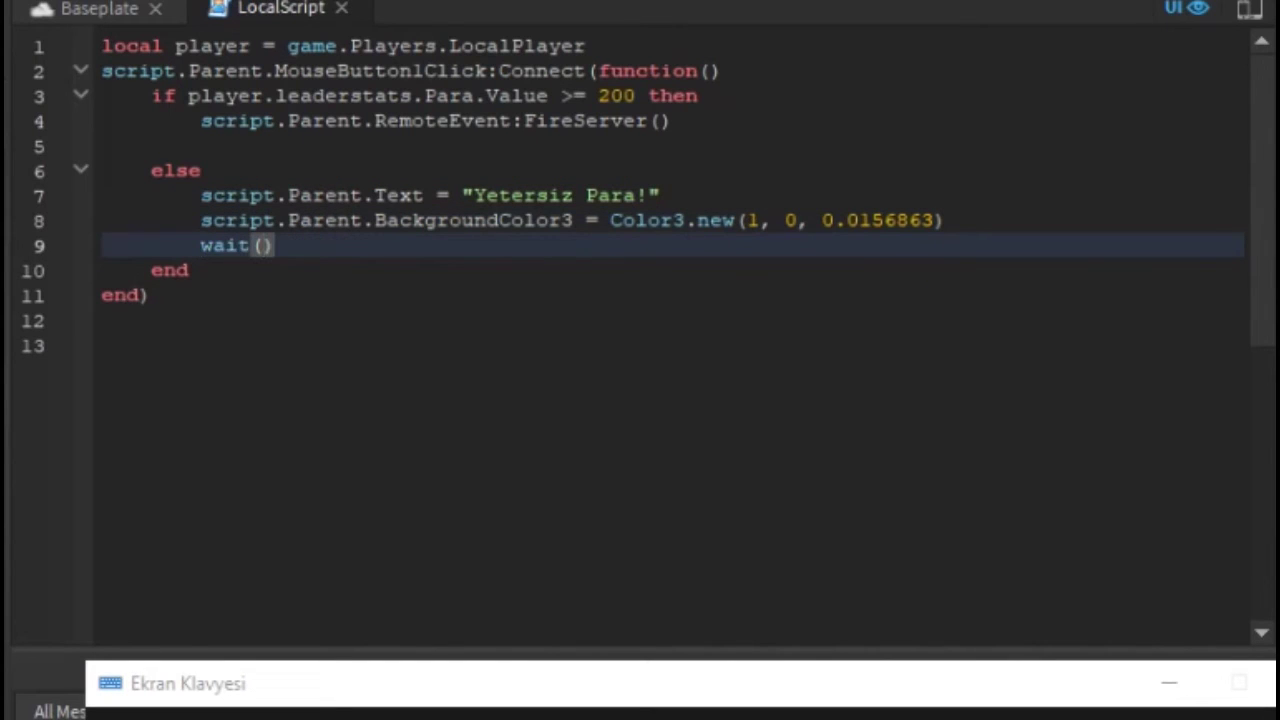
key("Return")
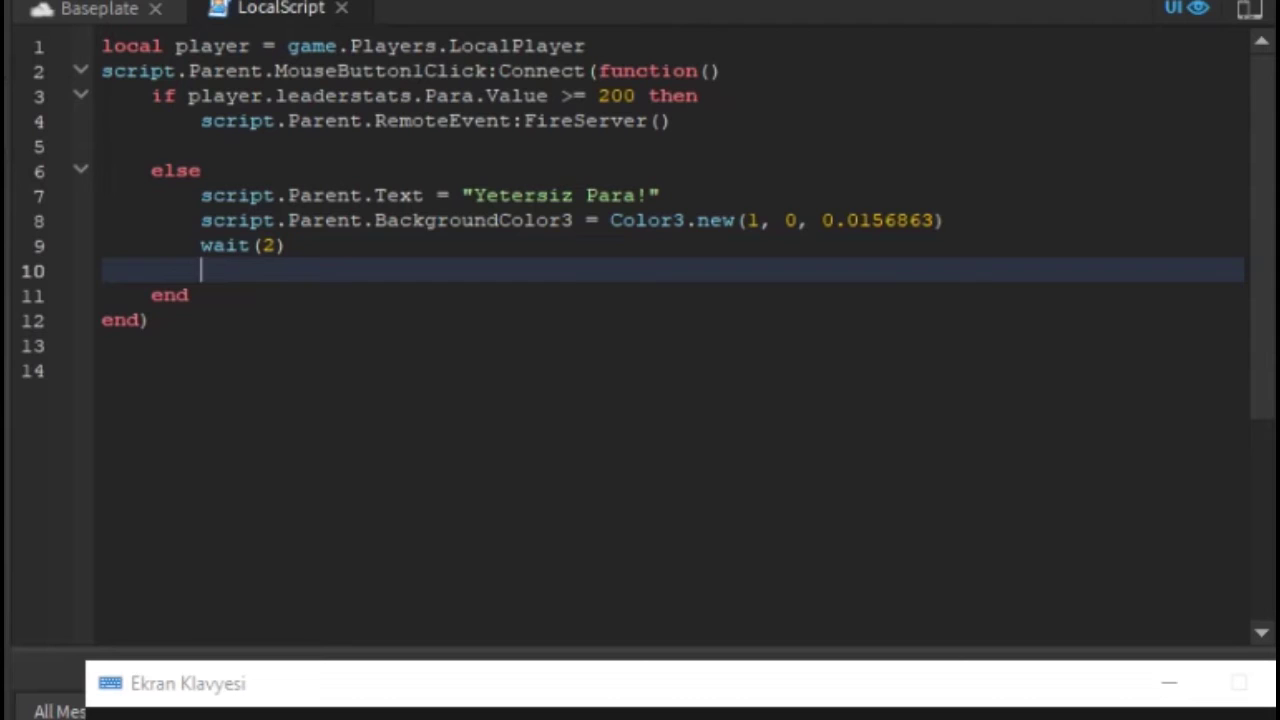
type("sc")
key("BackSpace")
key("BackSpace")
- Copy the else branch's Text and BackgroundColor3 lines and paste them below wait(2)
left_click_drag(201, 196, 946, 221)
key("ctrl+c")
left_click(190, 296)
left_click(203, 271)
key("ctrl+v")
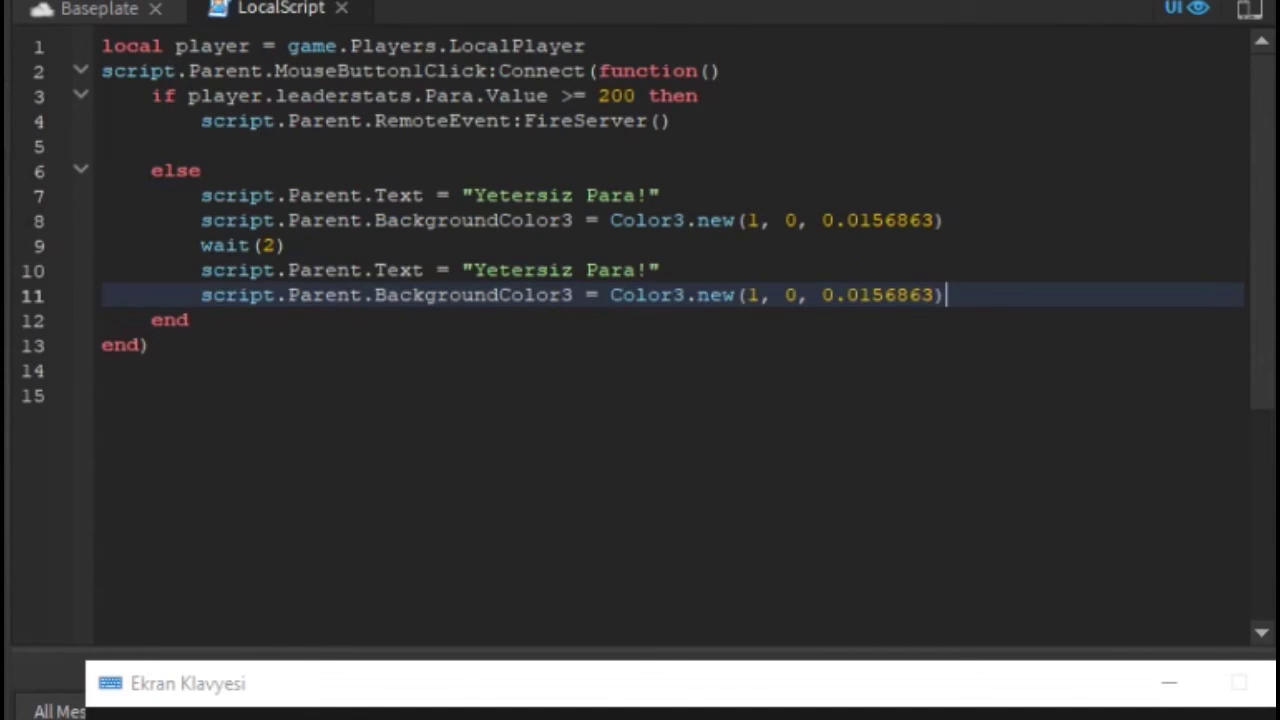
- Replace the "Yetersiz Para!" string in the Text line below wait(2) with "Satın A"
left_click_drag(648, 271, 288, 248)
left_click_drag(474, 271, 652, 270)
type("Satın A")
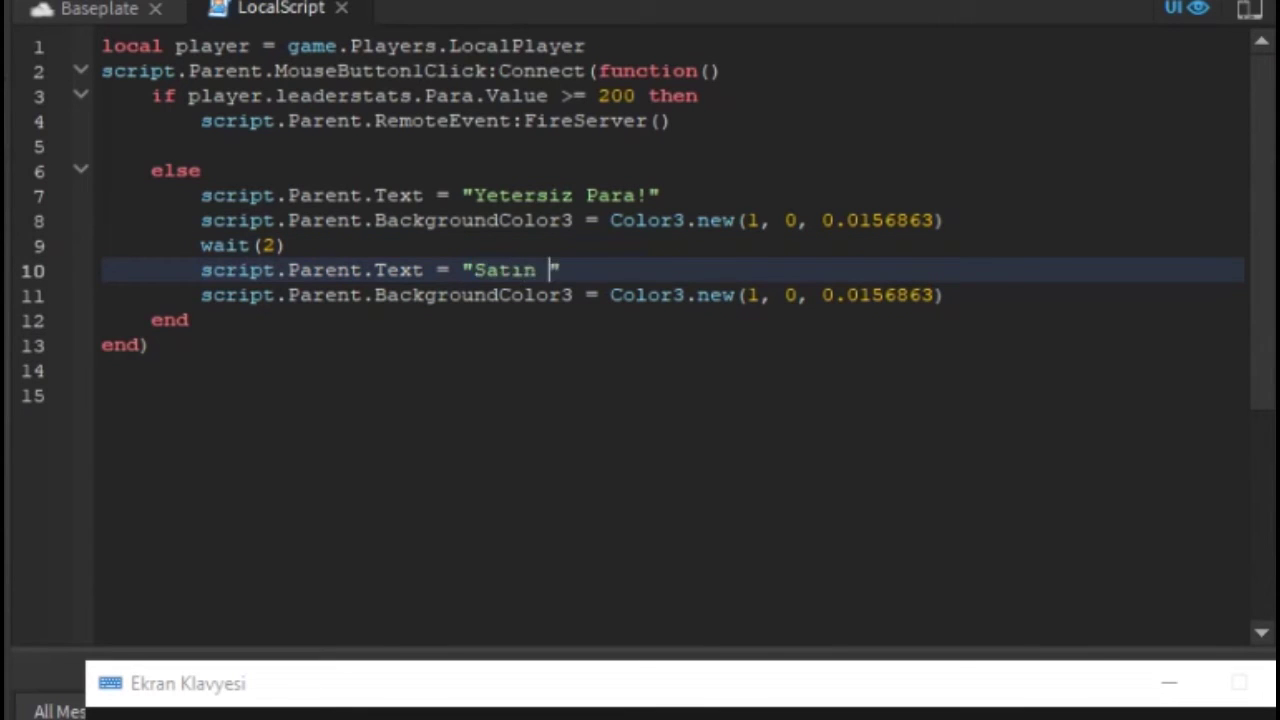